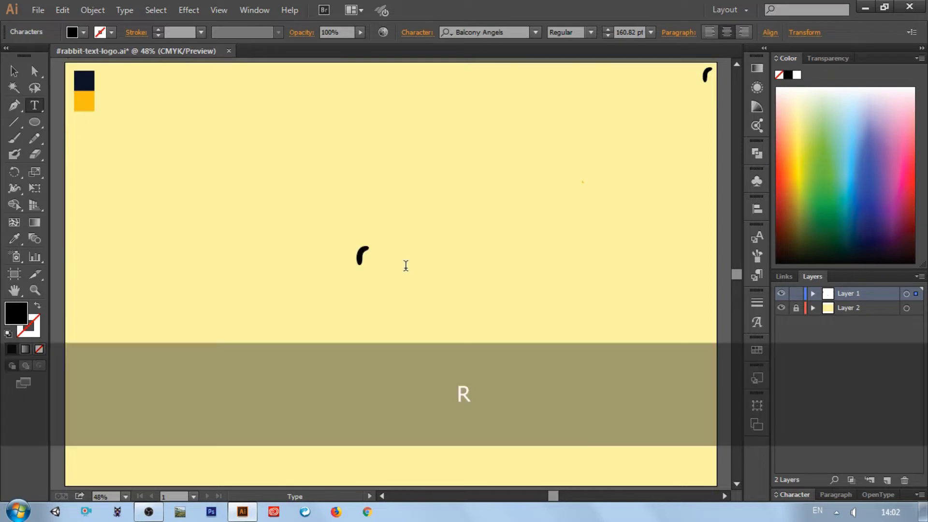
Complete the word "rabbit" and cut the letters "bb" out of it, putting spaces in their place
type("t")
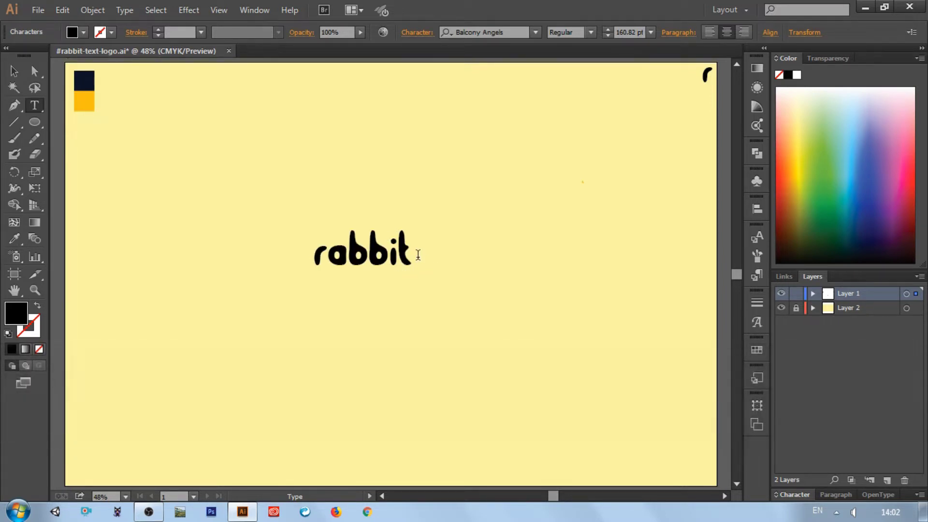
left_click_drag(387, 259, 357, 262)
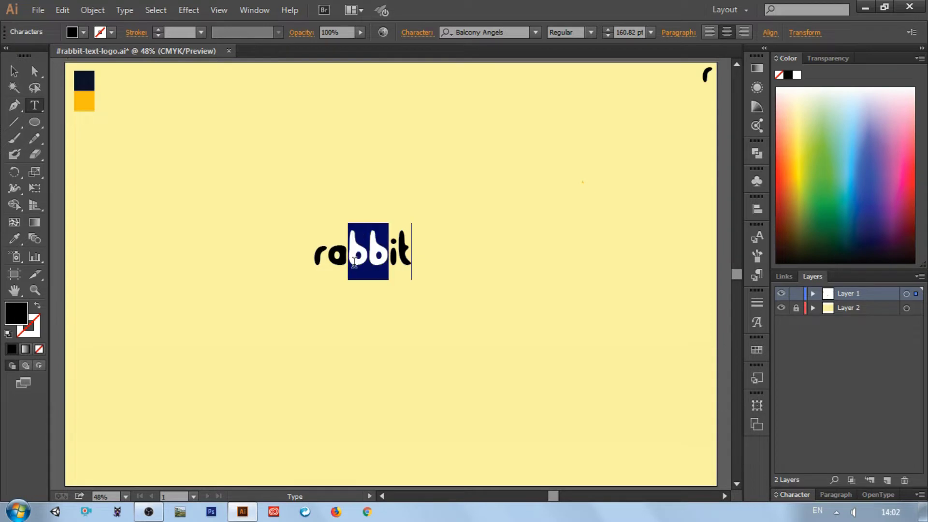
right_click(357, 262)
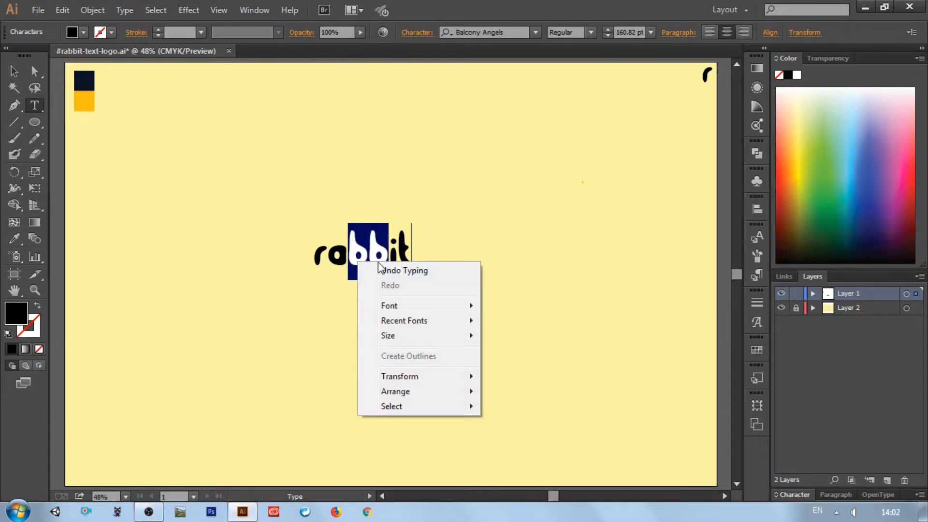
left_click(373, 250)
left_click_drag(384, 250, 356, 251)
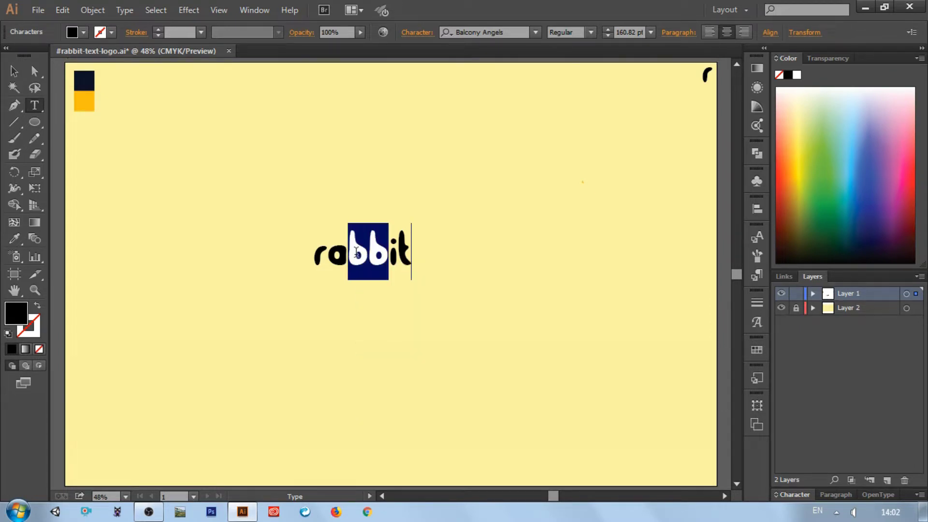
key("ctrl")
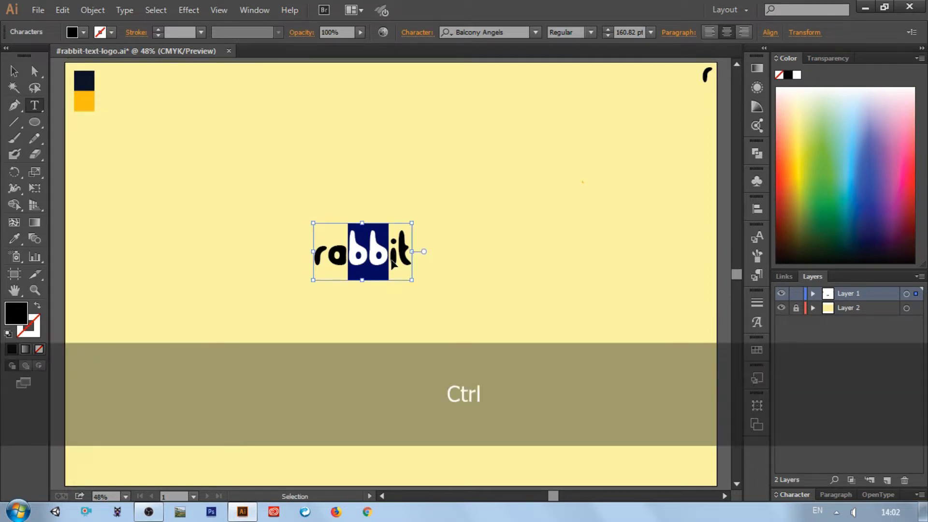
key("ctrl+x")
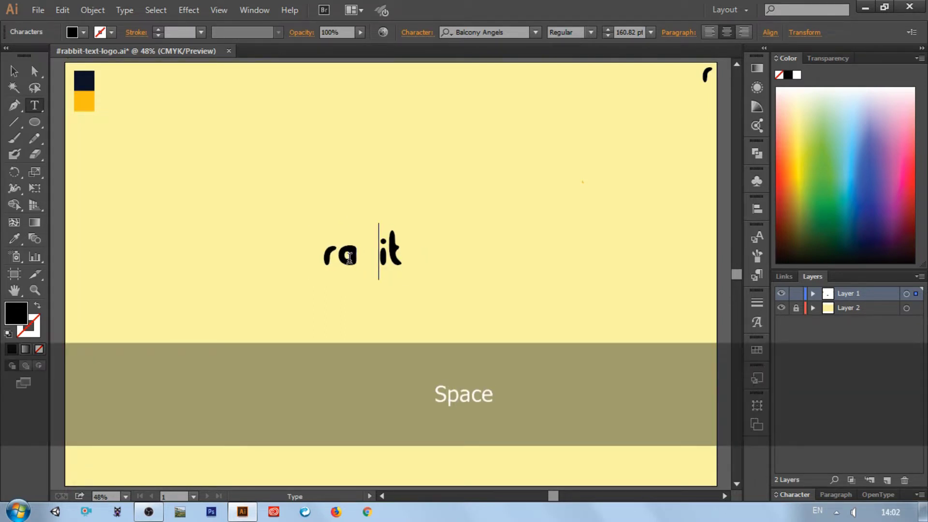
left_click(13, 72)
Paste the cut letters "bb" as a separate text object and move it above the gap between "ra" and "it"
left_click(34, 104)
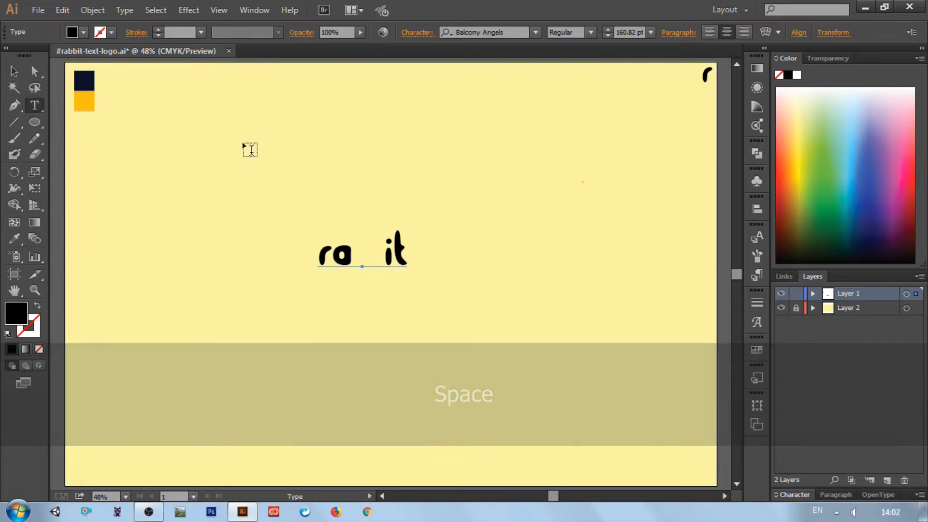
left_click(250, 150)
key("ctrl+v")
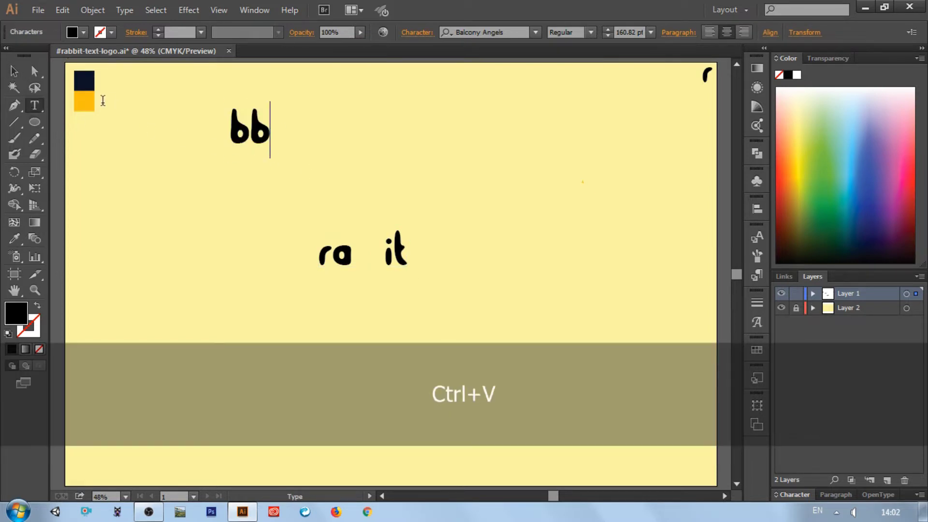
left_click(14, 71)
left_click(281, 155)
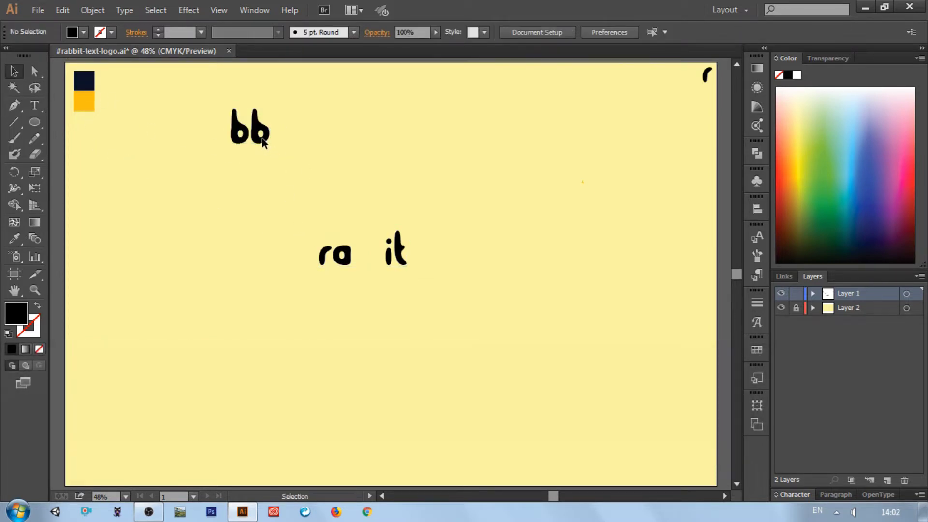
left_click_drag(263, 143, 382, 177)
Widen the gap between "ra" and "it" by inserting extra space before the "i"
key("t")
left_click(383, 257)
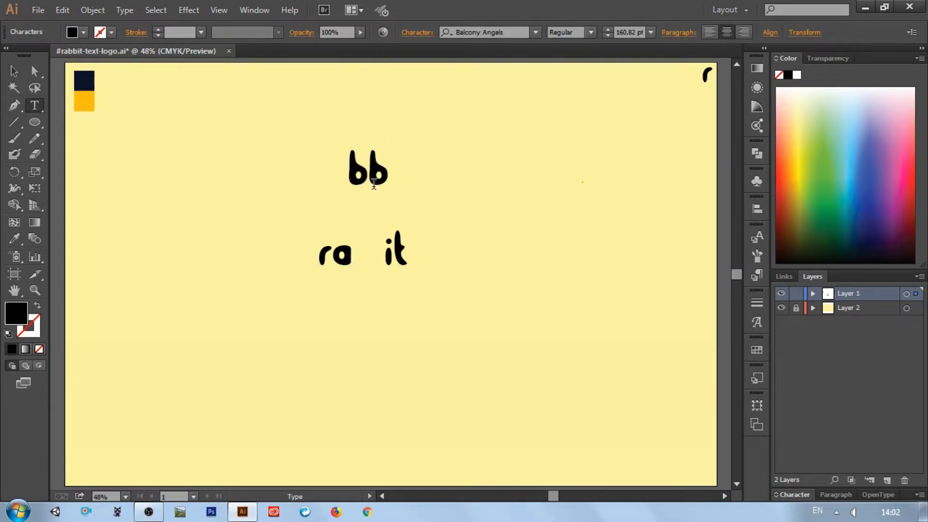
left_click(15, 71)
left_click(151, 134)
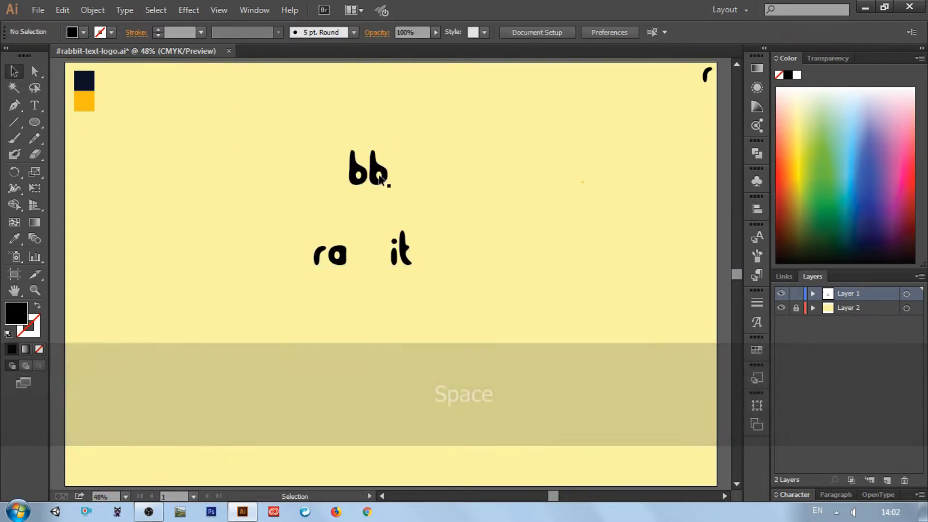
Reposition the "bb" text a short distance above the "ra it" text, slightly off-centre toward "ra"
mouse_move(378, 185)
left_mouse_down()
mouse_move(378, 267)
mouse_move(380, 176)
left_mouse_up()
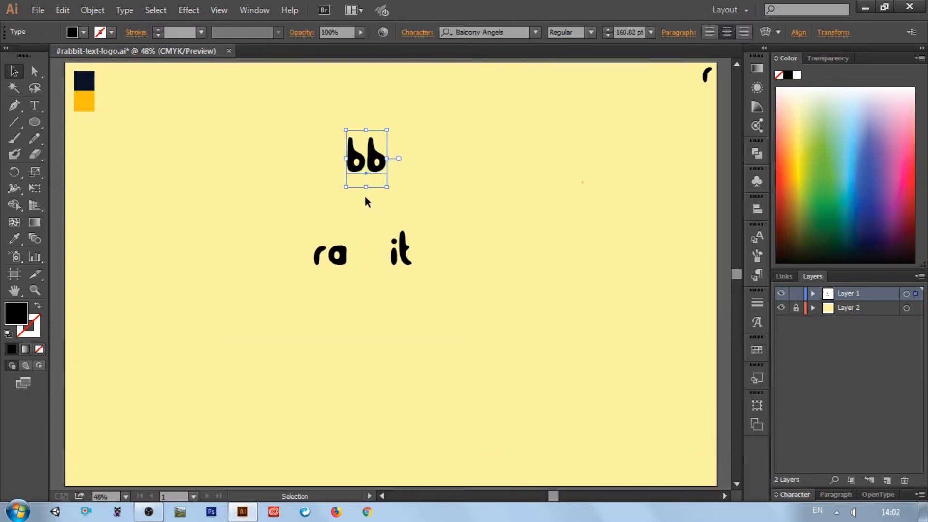
left_click_drag(287, 217, 432, 309)
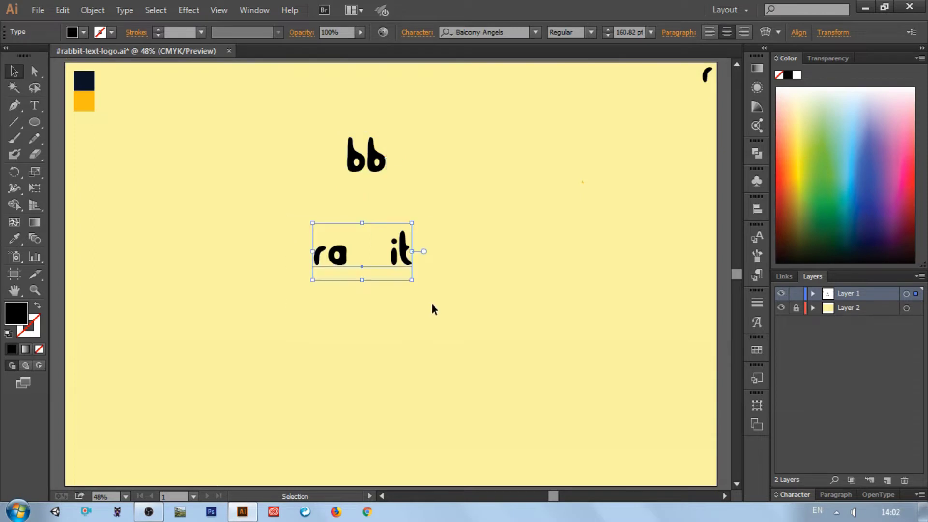
left_click(396, 185)
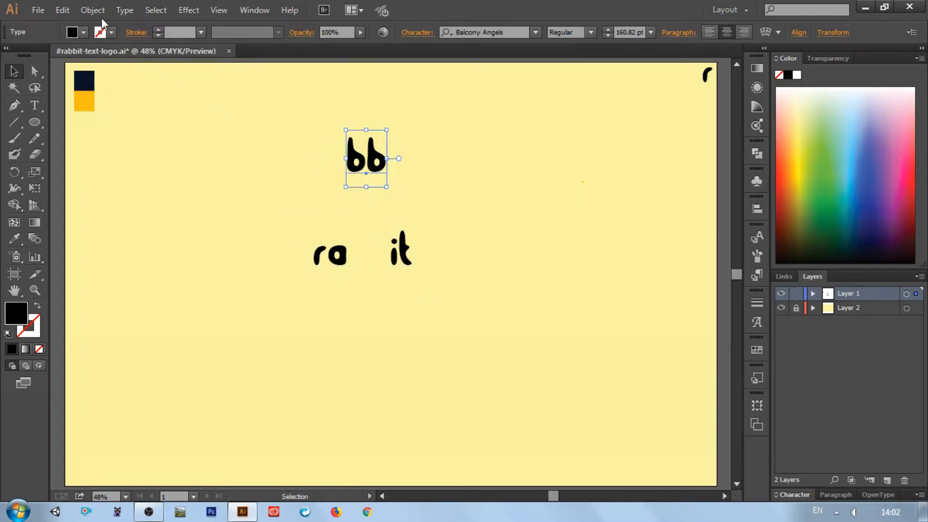
left_click_drag(222, 116, 392, 212)
left_click(398, 179)
left_click_drag(372, 168, 355, 186)
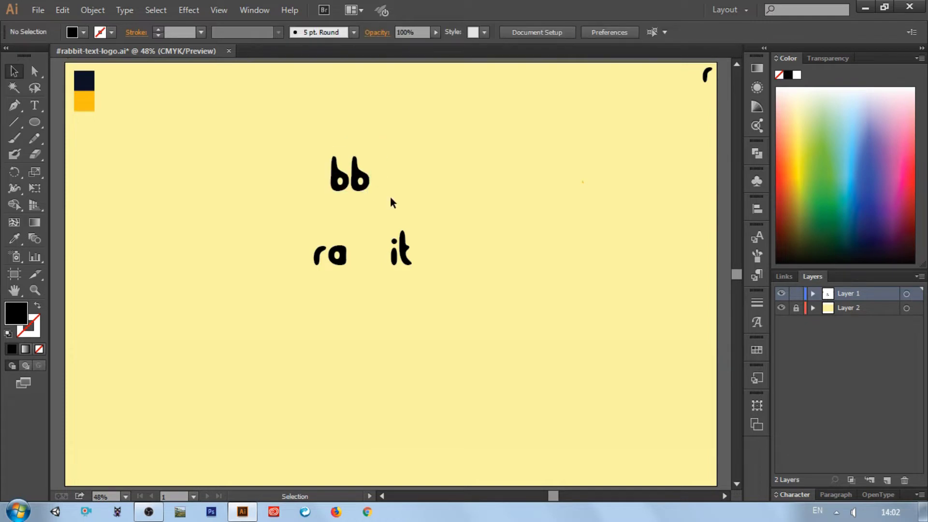
Expand the "ra it" text into shapes with Object and Fill enabled
key("ctrl+equal")
key("ctrl+equal")
key("ctrl+equal")
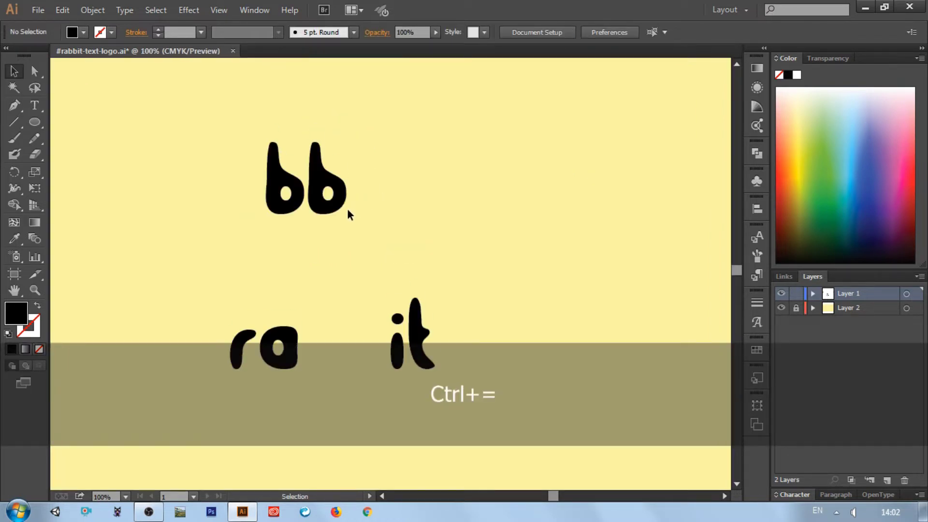
scroll(346, 216, "left", 3)
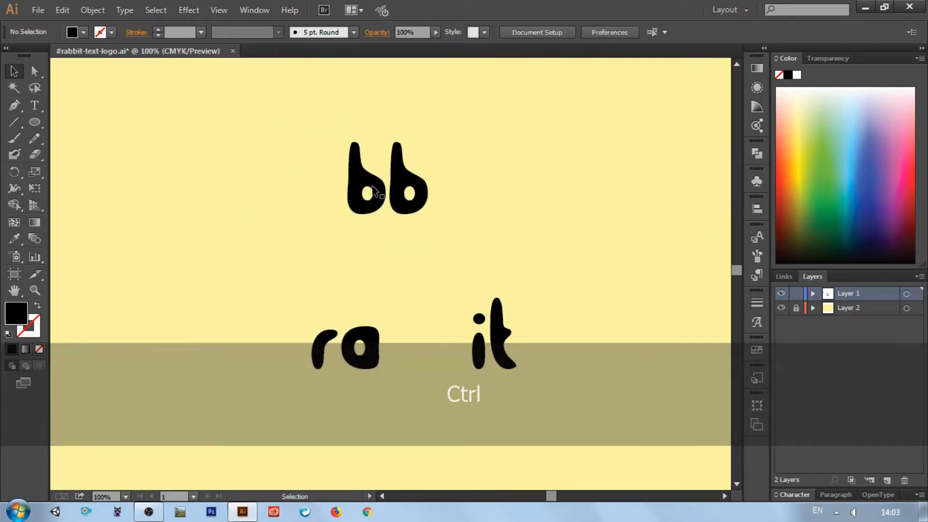
left_click_drag(300, 303, 551, 350)
left_click(94, 11)
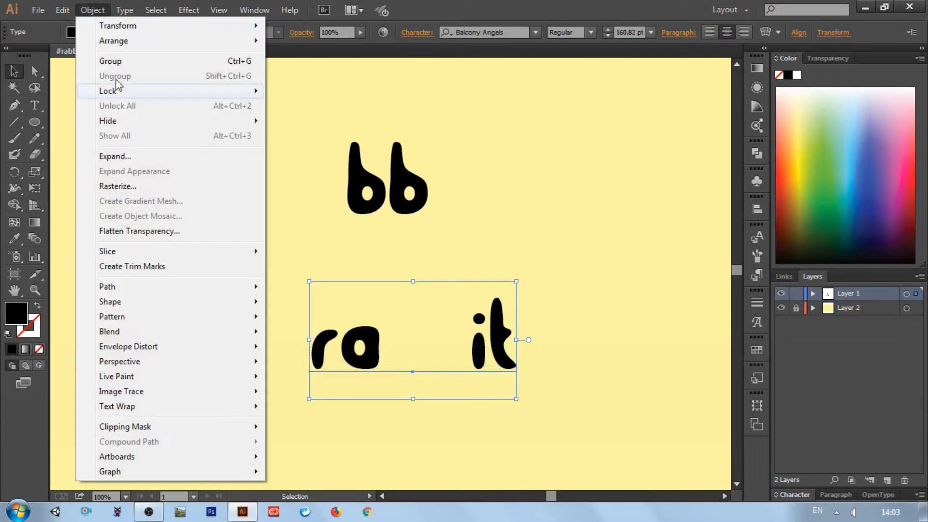
left_click(125, 155)
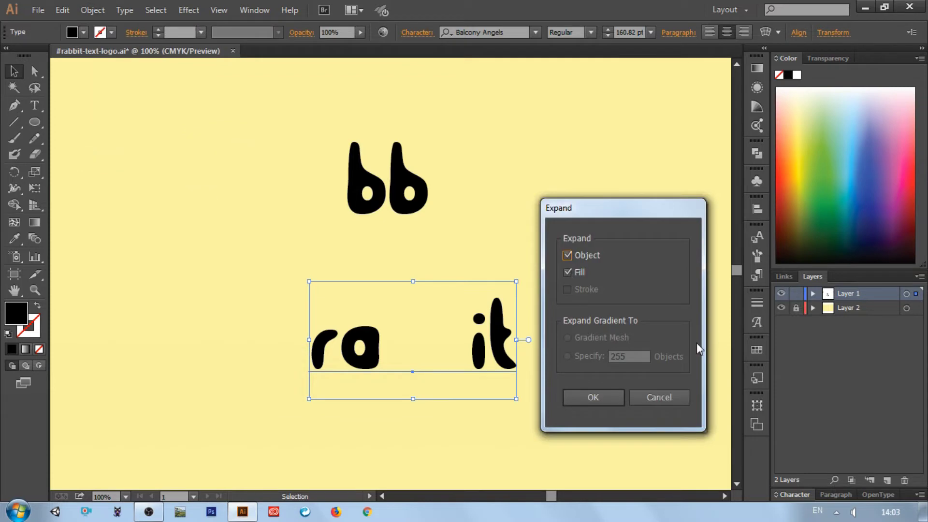
left_click(592, 397)
Expand the "bb" text into shapes with Object and Fill enabled, and deselect it
left_click(418, 210)
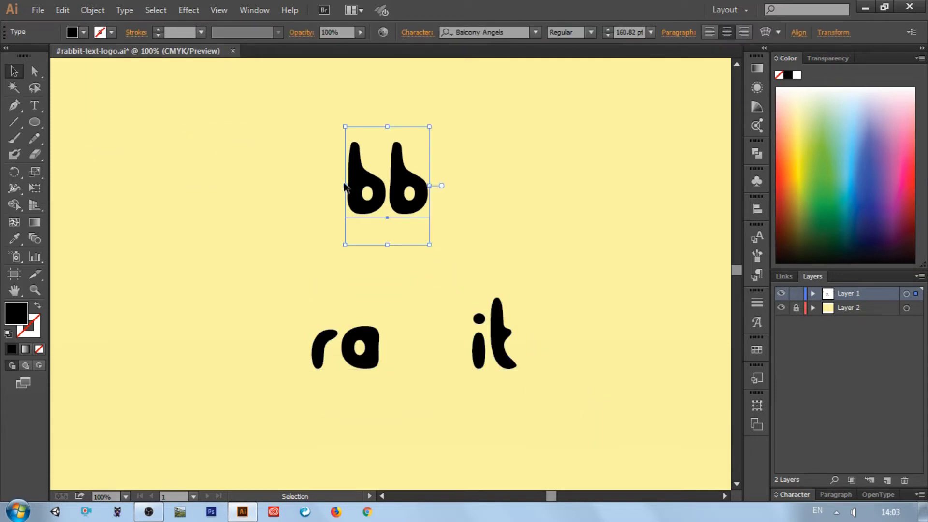
left_click(93, 11)
left_click(118, 156)
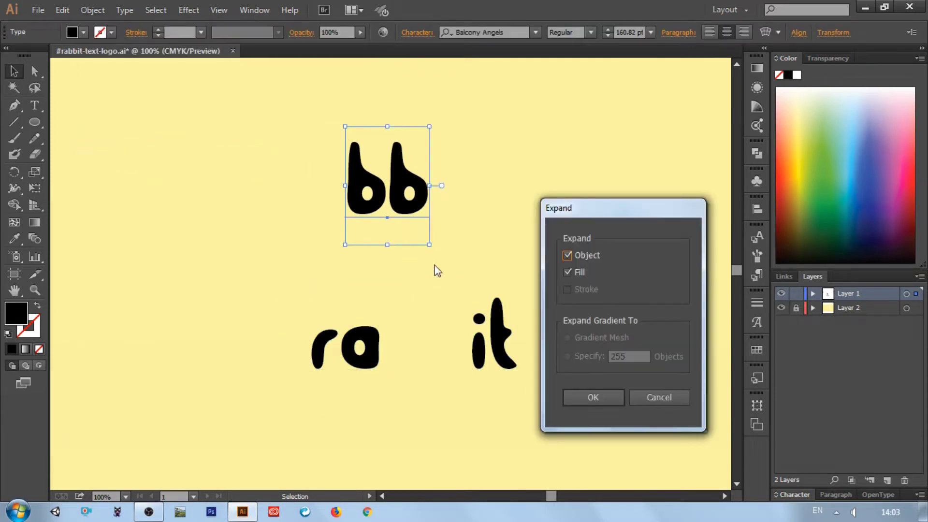
left_click(591, 395)
left_click(445, 181)
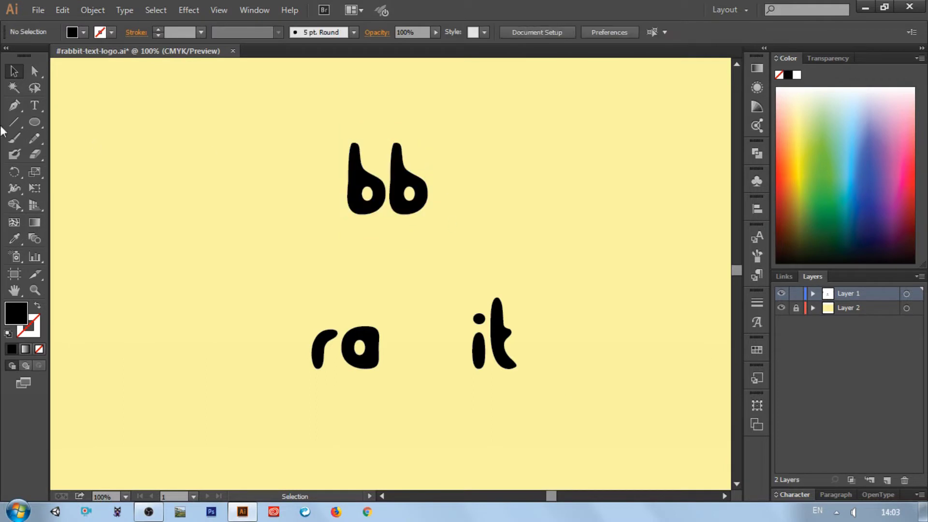
Create a black triangle with the Polygon tool using 3 sides and a 50 px radius
left_click(34, 123)
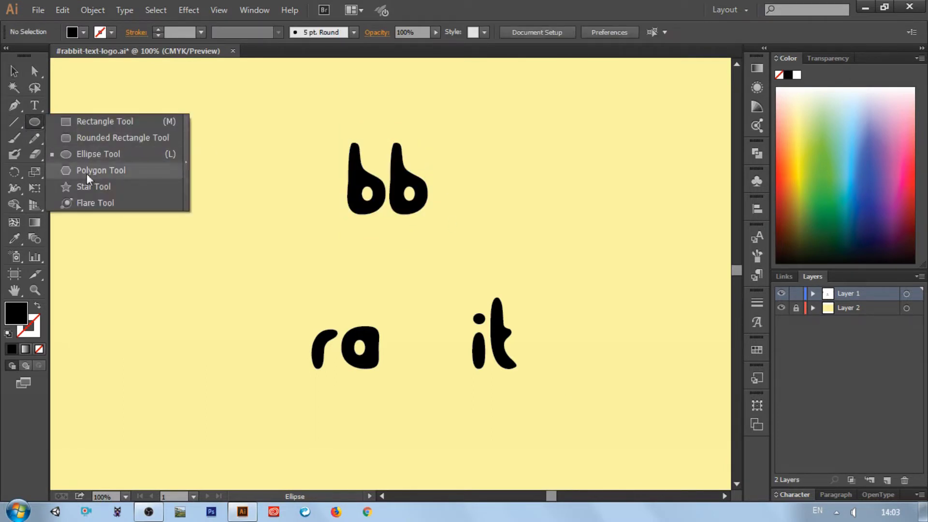
left_click(87, 174)
left_click(309, 260)
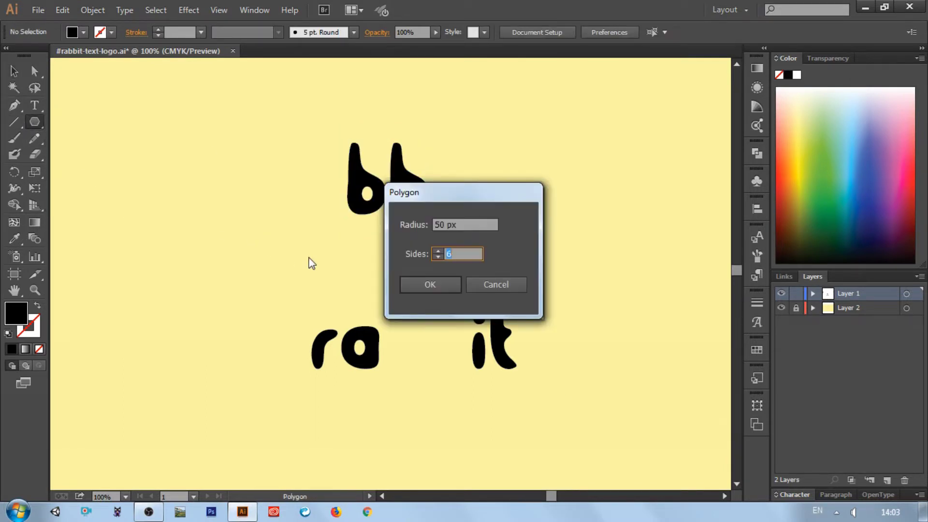
type("3")
left_click(429, 285)
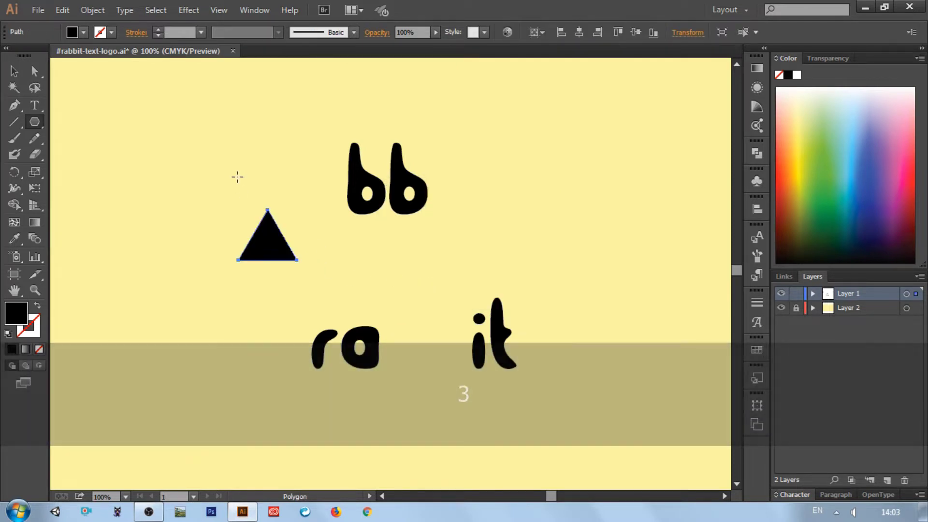
Turn the triangle into a small downward-pointing nose with rounded corners and centre it just below the "bb" letters
key("a")
left_click_drag(268, 223, 198, 305)
left_click(10, 74)
left_click(199, 306)
left_click_drag(267, 256, 390, 234)
left_click(402, 243)
left_click(430, 243)
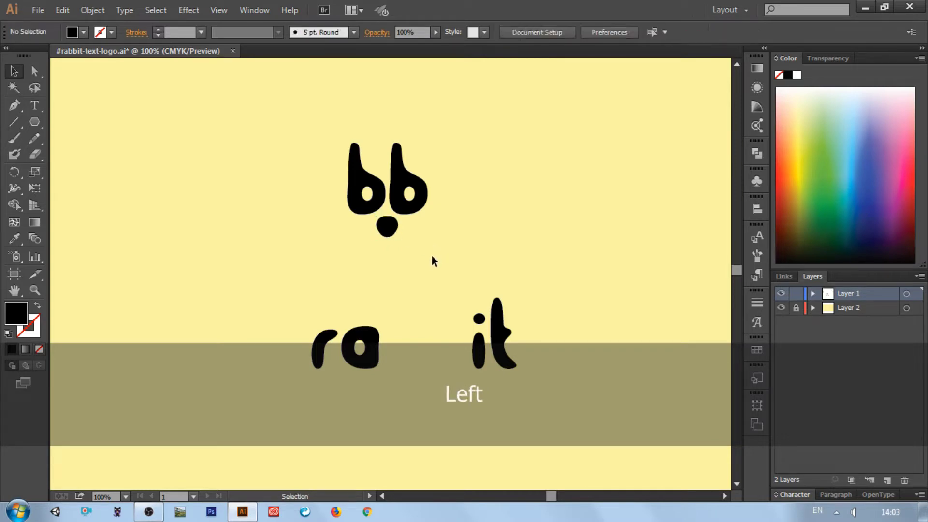
Draw a short curved whisker path with the Pen tool, extending outward from the nose beneath the first "b"
left_click(15, 105)
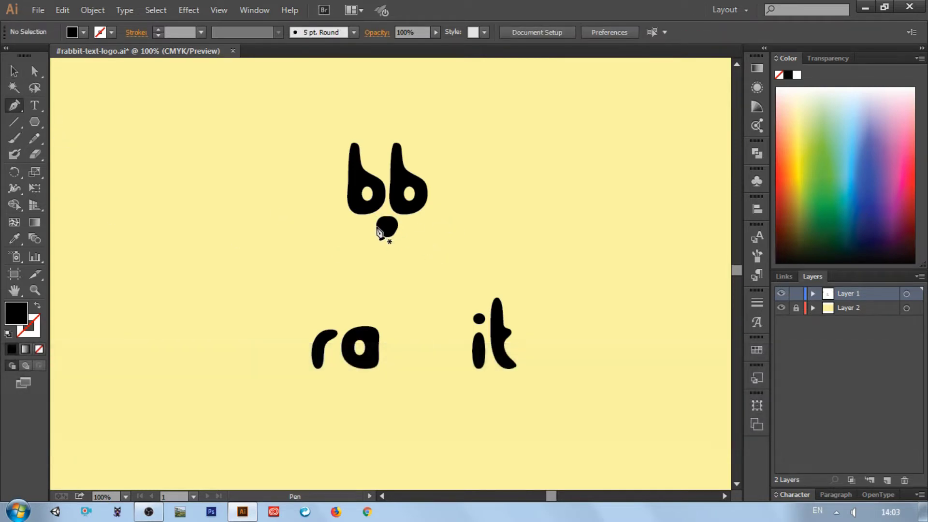
left_click(373, 226)
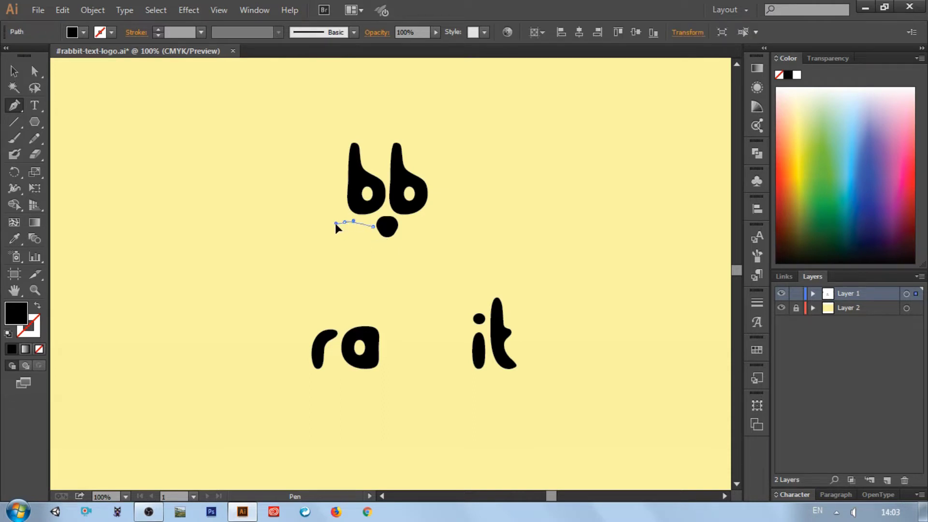
left_click_drag(328, 227, 329, 228)
key("p")
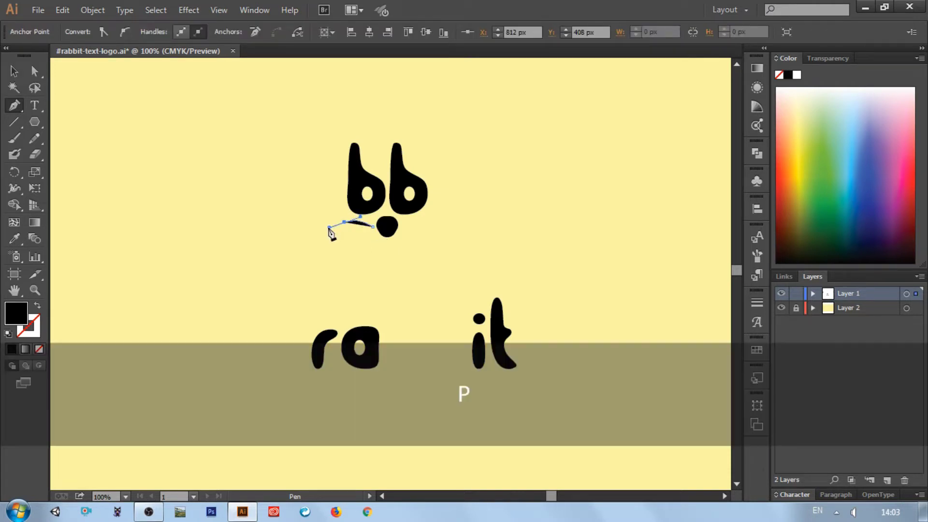
left_click(14, 71)
left_click(118, 126)
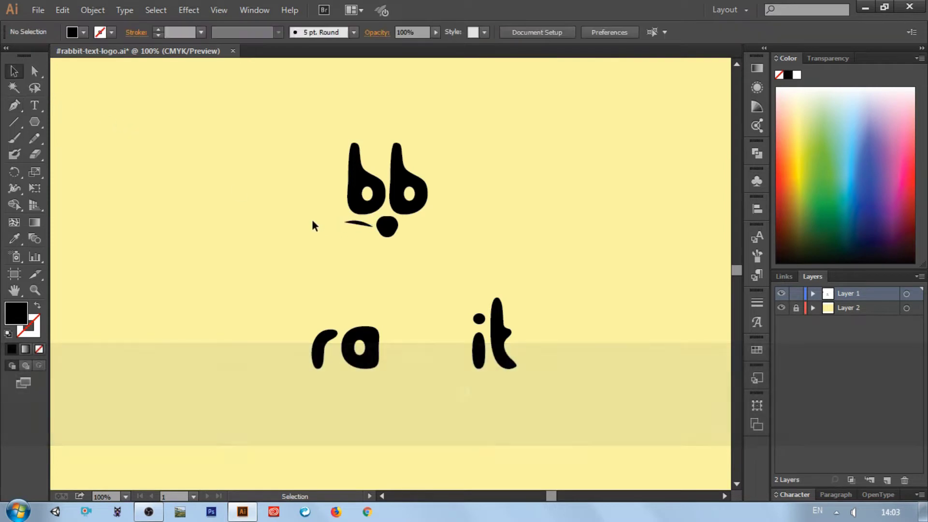
Give the whisker path a black 1 pt stroke and remove its fill
left_click(358, 225)
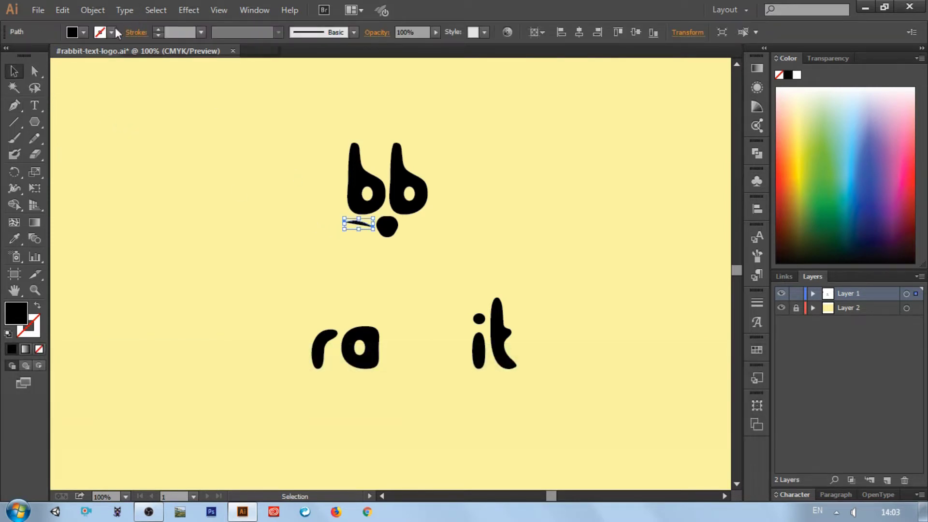
left_click(72, 32)
left_click(40, 54)
left_click(76, 33)
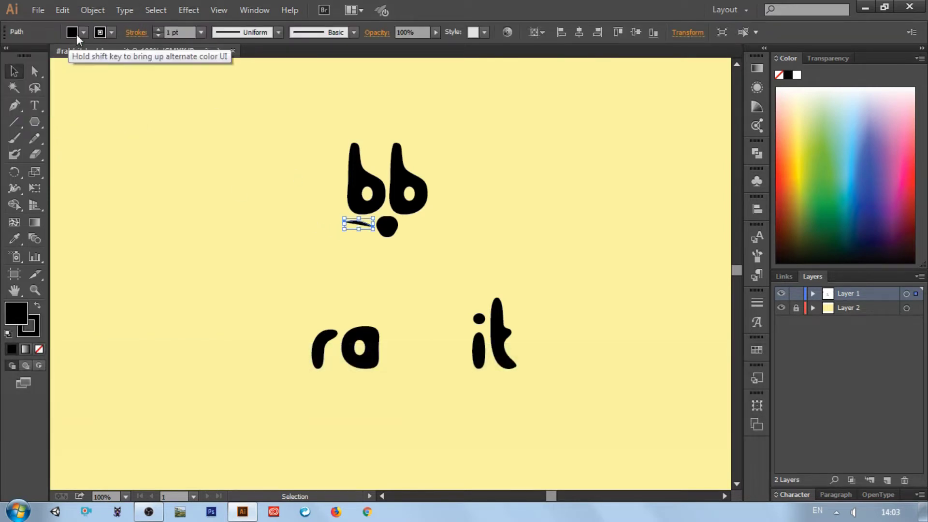
left_click(76, 33)
left_click(9, 54)
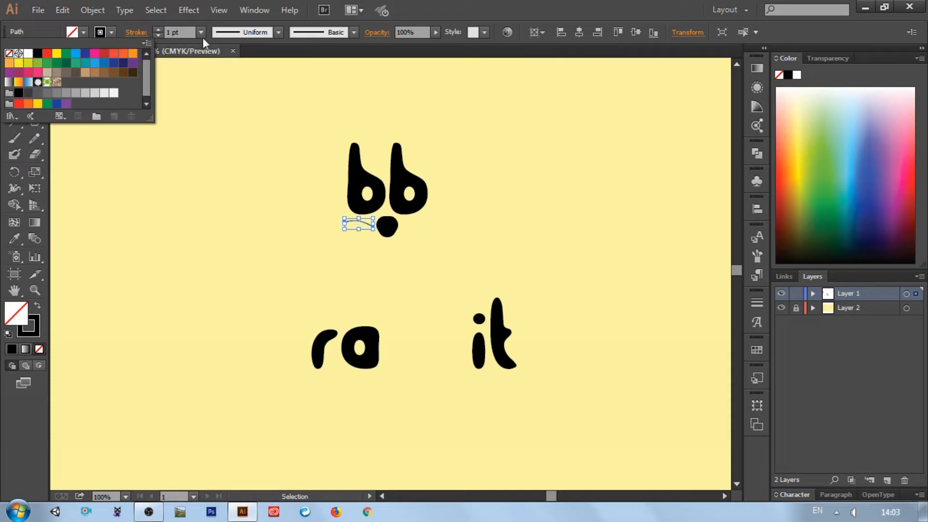
Apply Width Profile 4 to the whisker's stroke and deselect it
left_click(253, 34)
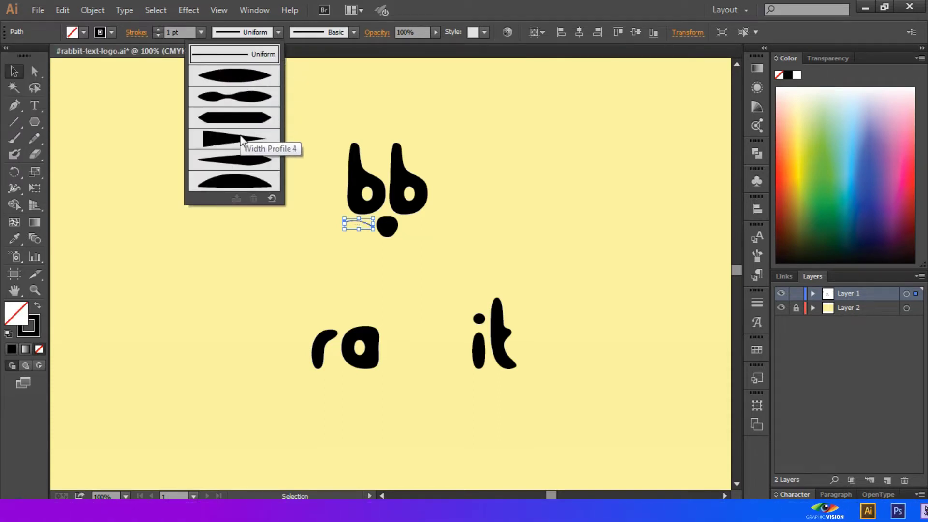
left_click(240, 140)
left_click(263, 195)
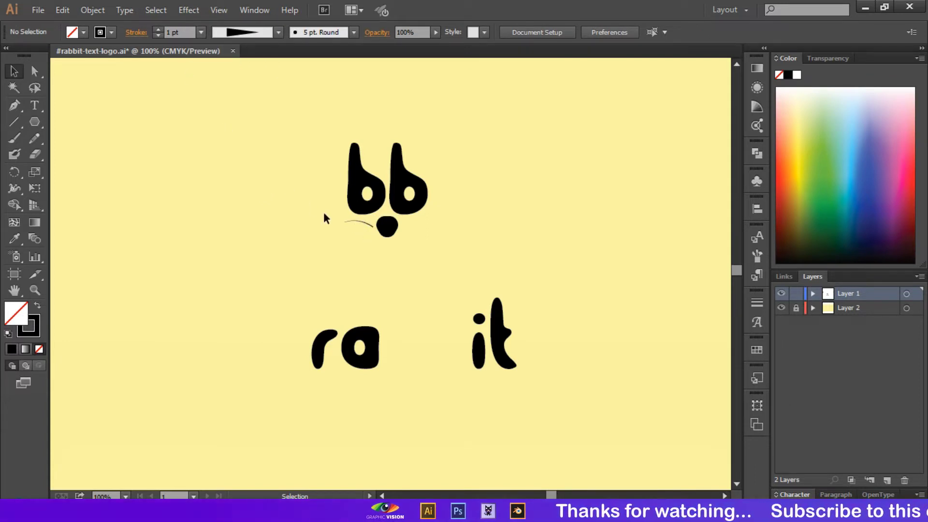
Set the whisker's stroke weight to 2 pt
left_click(354, 222)
left_click(182, 32)
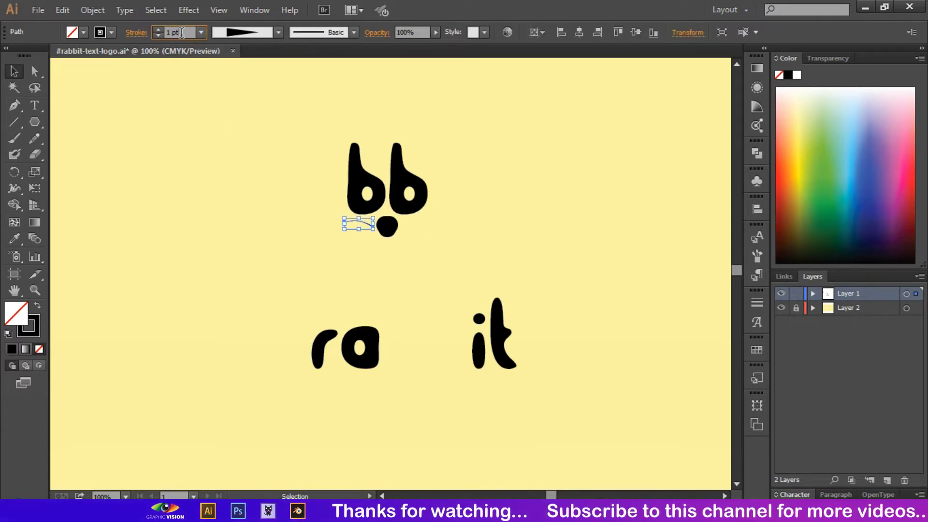
key("Up")
key("Return")
left_click(140, 36)
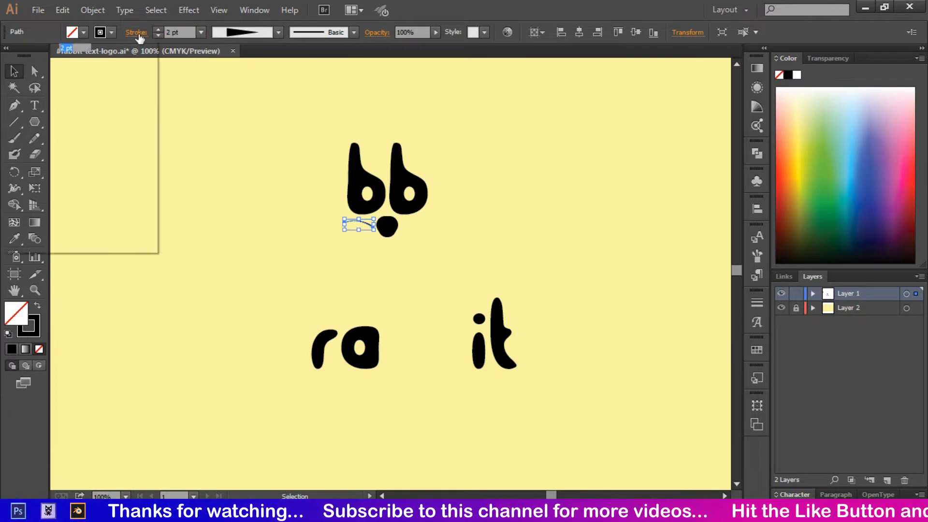
left_click(72, 65)
left_click(274, 154)
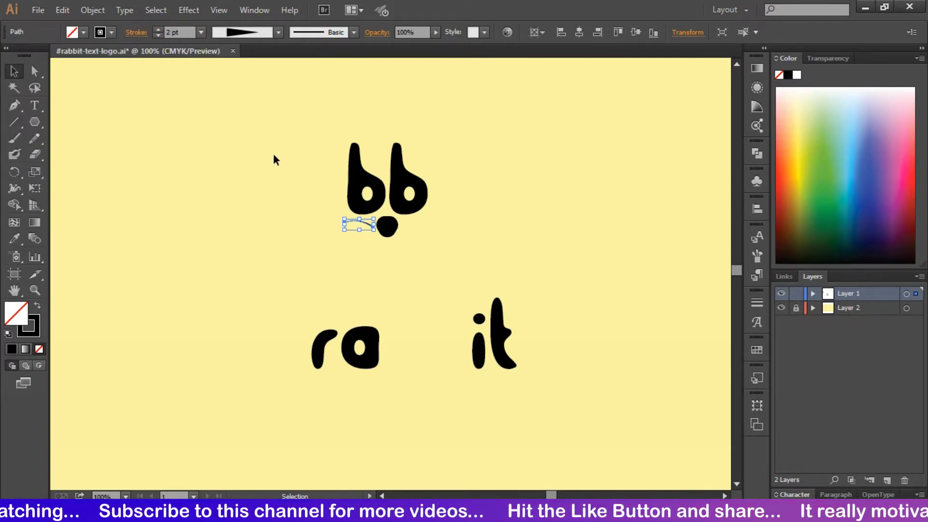
Rotate the whisker slightly counter-clockwise so its thin outer end tilts down, and deselect it
left_click(299, 232)
left_click_drag(351, 234, 379, 205)
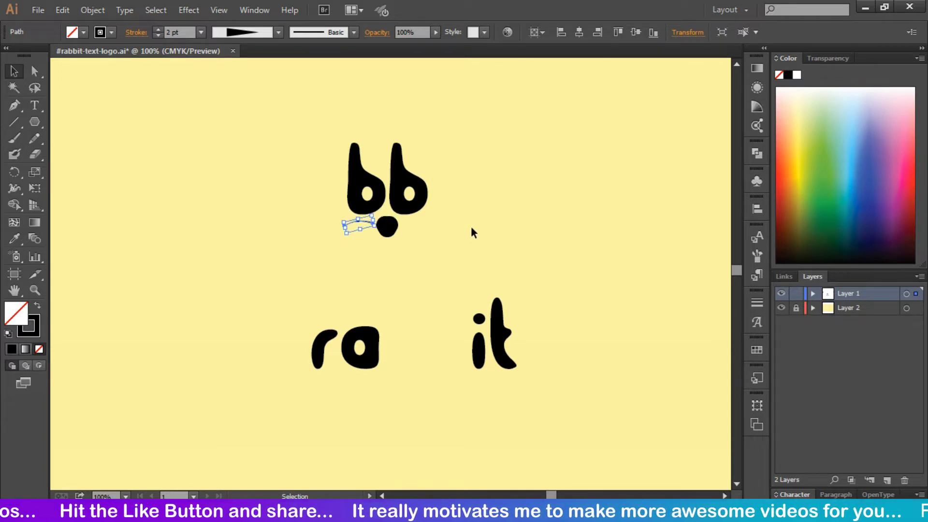
left_click(470, 226)
Paste a copy of the whisker and place it just below the first, tilted more steeply downward, with its thick end beside the nose
key("ctrl+equal")
key("ctrl+equal")
key("ctrl+equal")
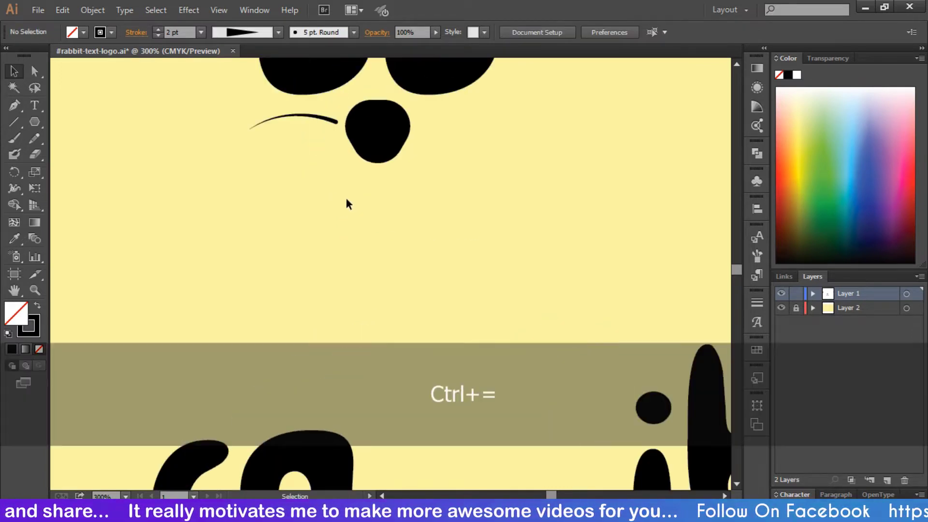
scroll(346, 197, "up", 3)
left_click(332, 236)
key("ctrl+v")
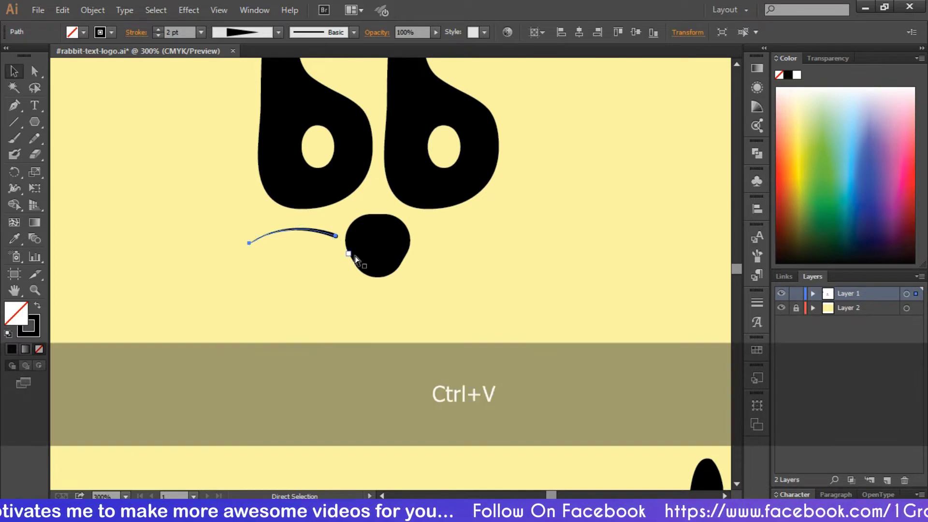
left_click_drag(457, 244, 330, 250)
left_click(353, 290)
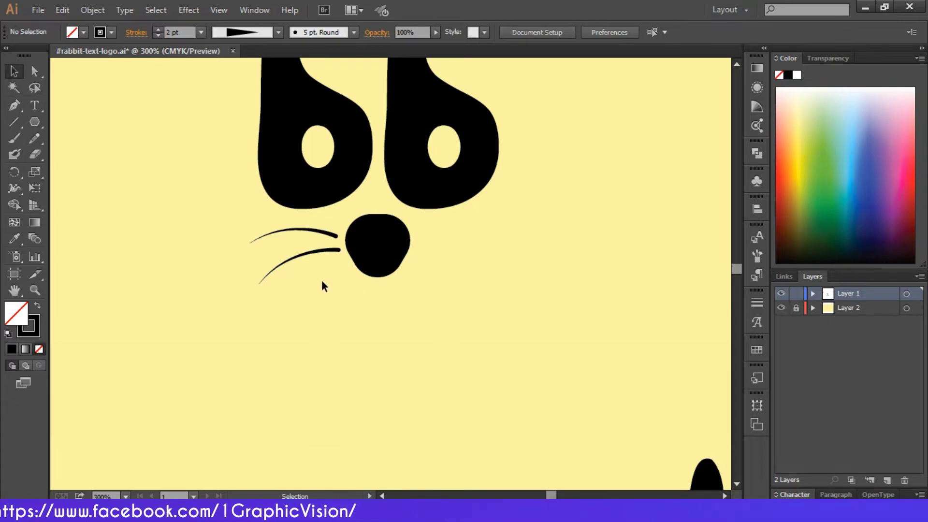
Group the two whiskers and rotate the group slightly clockwise beside the nose
left_click_drag(240, 228, 276, 303)
right_click(275, 268)
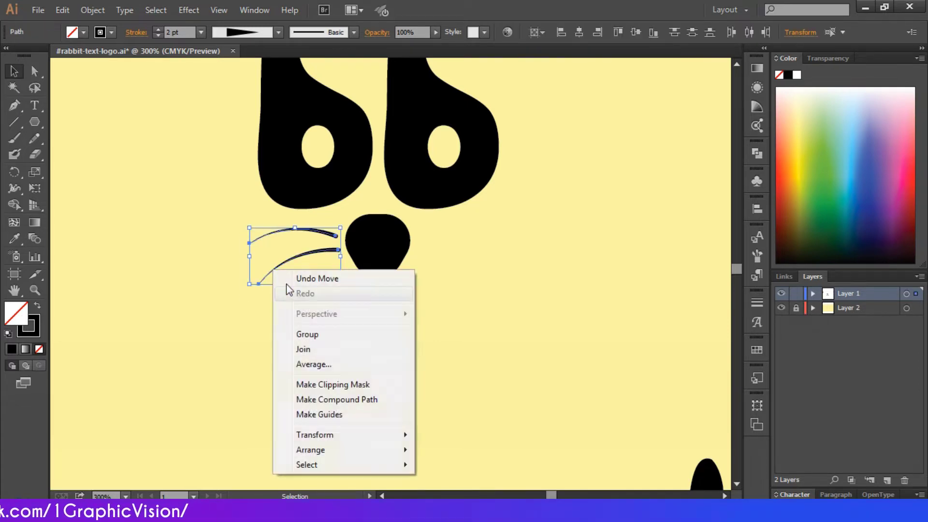
left_click(304, 333)
left_click_drag(347, 227, 350, 234)
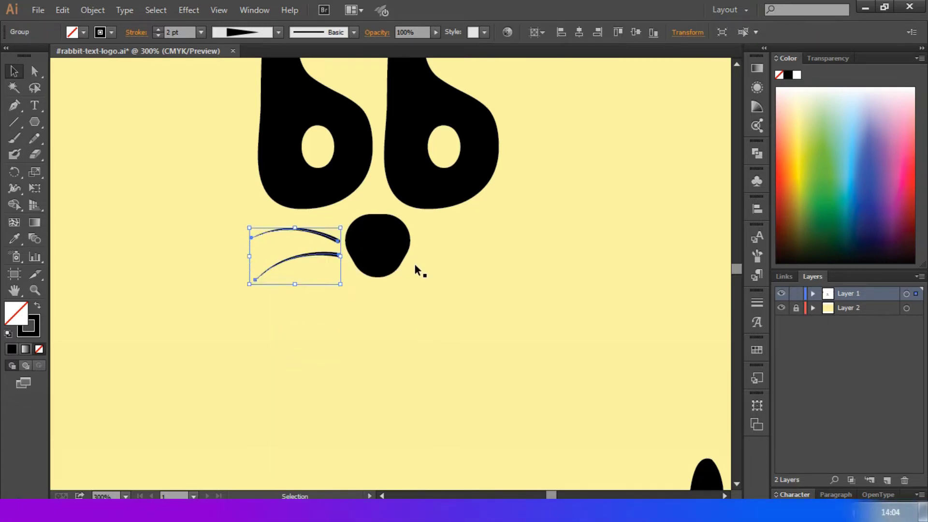
left_click(414, 263)
Duplicate the whisker group straight across to the other side of the nose and reflect the copy about the vertical axis
left_click(327, 256)
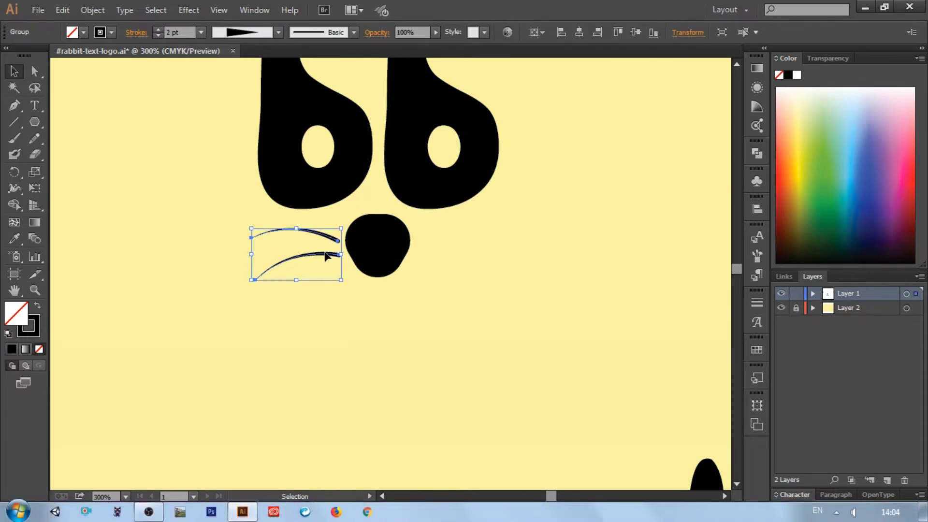
left_click_drag(327, 256, 497, 246)
right_click(507, 231)
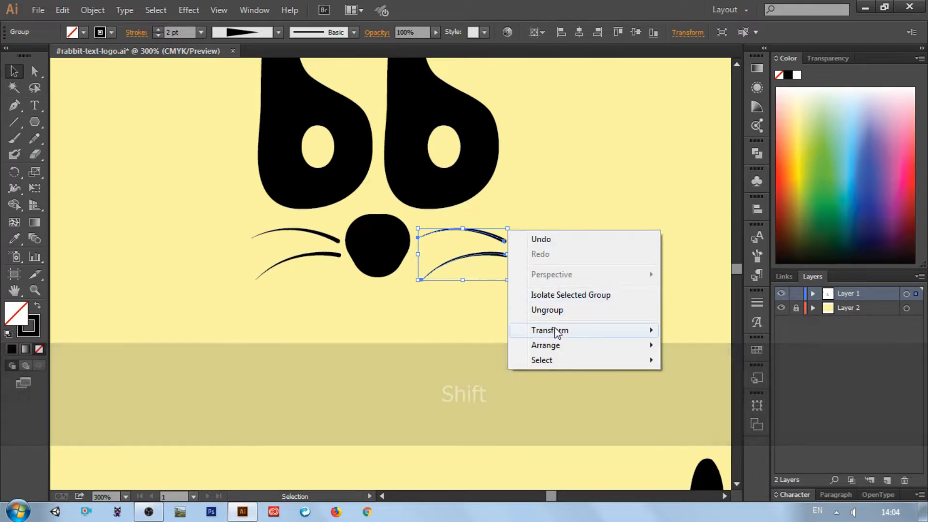
mouse_move(554, 330)
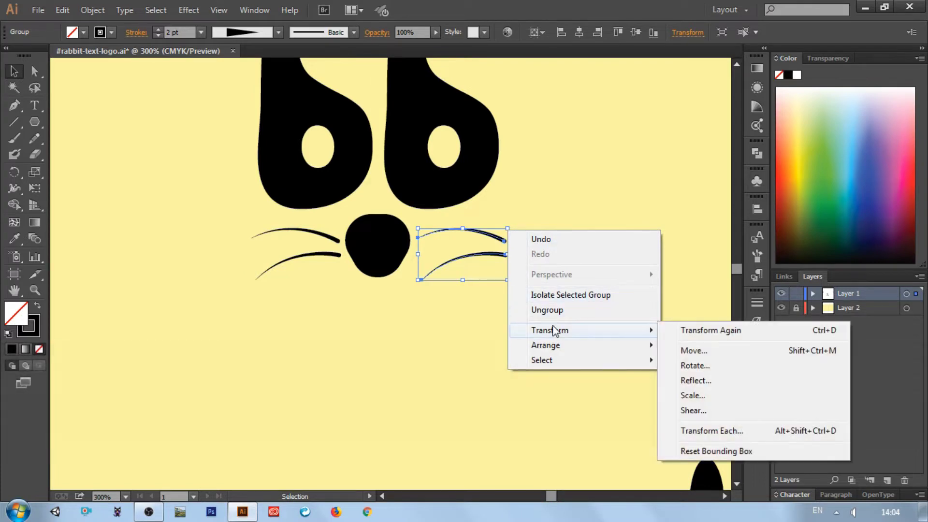
left_click(739, 383)
left_click(638, 290)
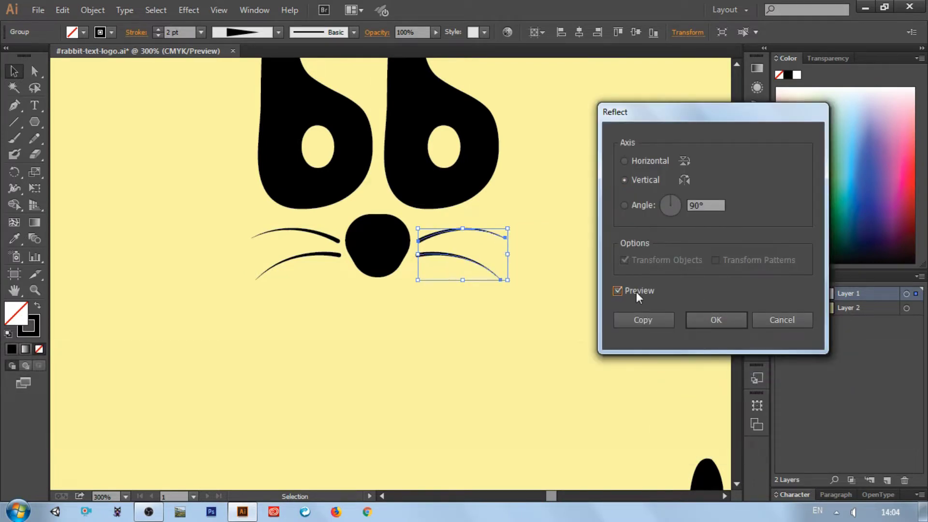
left_click(716, 321)
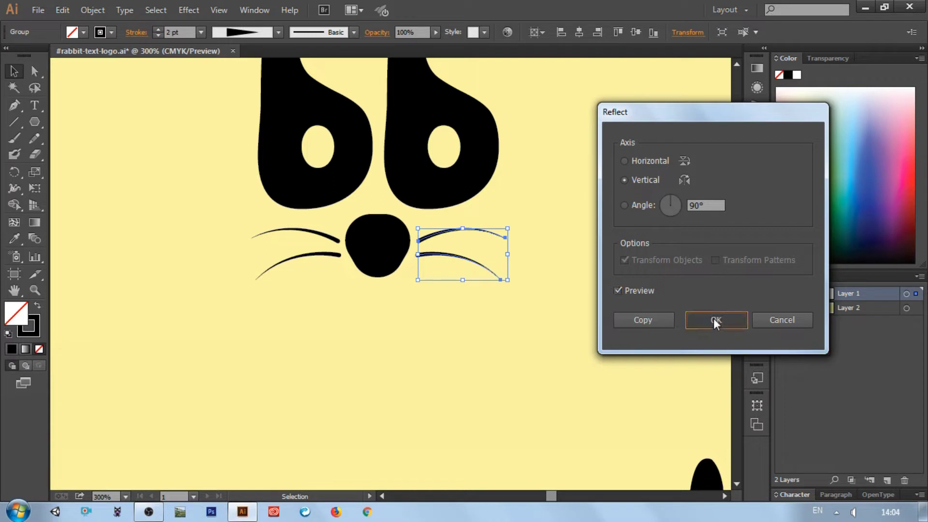
Nudge the mirrored whiskers horizontally to even out their gap from the nose and deselect them
key("Left")
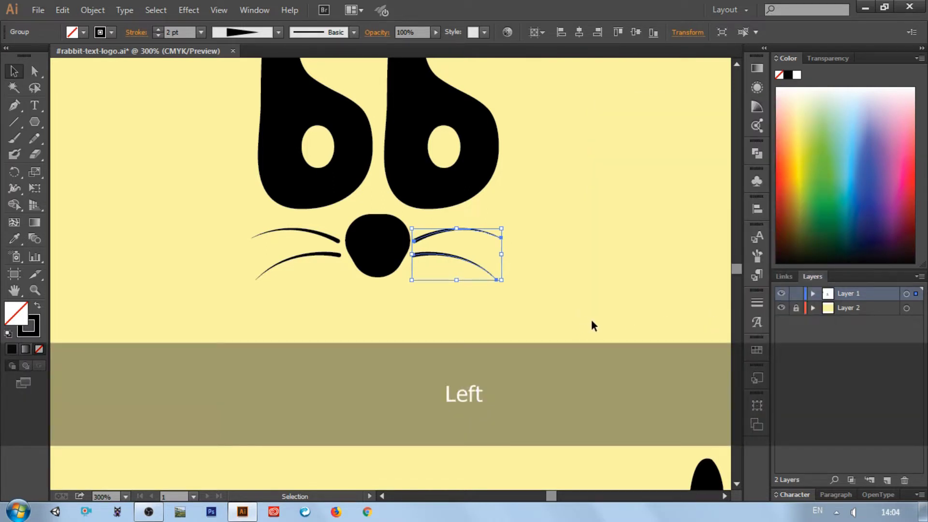
key("Right")
left_click(586, 320)
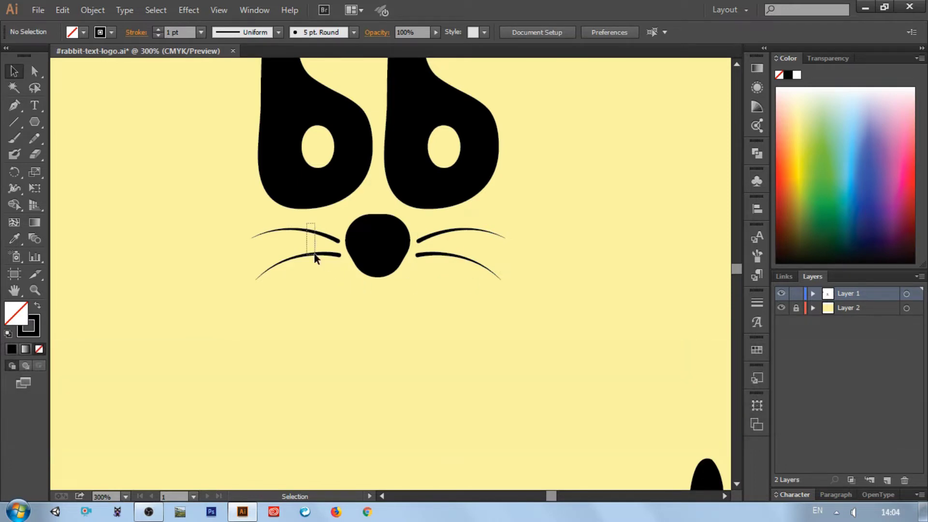
Set the stroke weight of both whisker groups to 3 pt
left_click(315, 258)
left_click(456, 259, "shift")
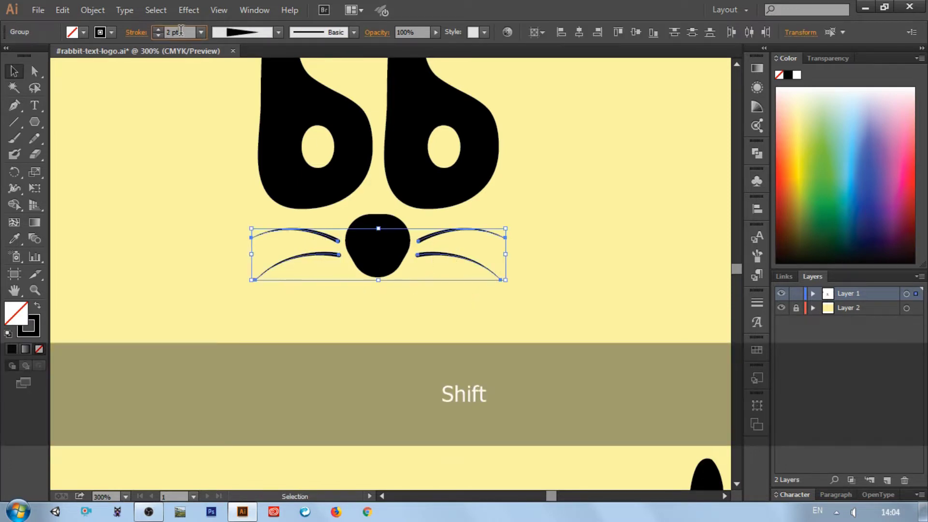
scroll(180, 31, "up", 1)
left_click(156, 197)
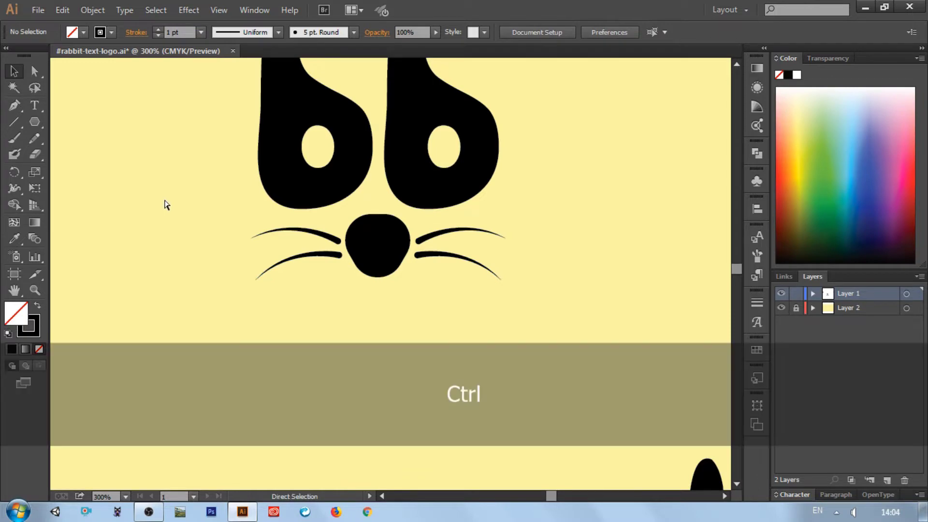
Shift the whiskers under the second "b" slightly outward and group them with the whiskers on the other side
key("ctrl+0")
key("ctrl+equal")
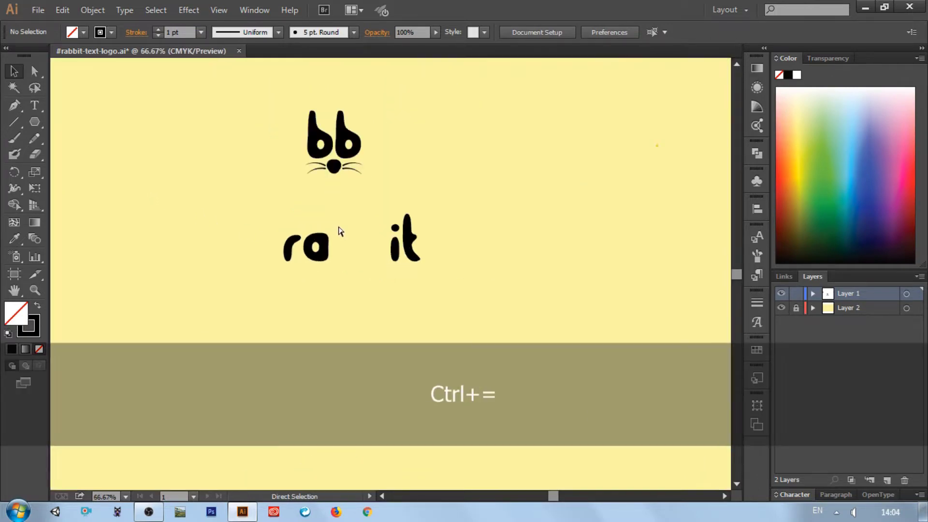
key("ctrl+equal")
key("ctrl+equal")
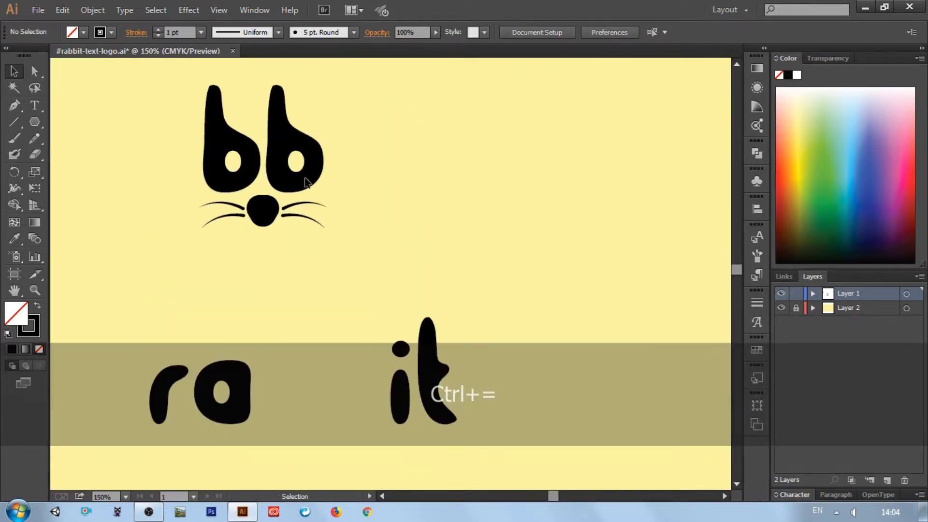
left_click(297, 215)
right_click(298, 215)
left_click(271, 232)
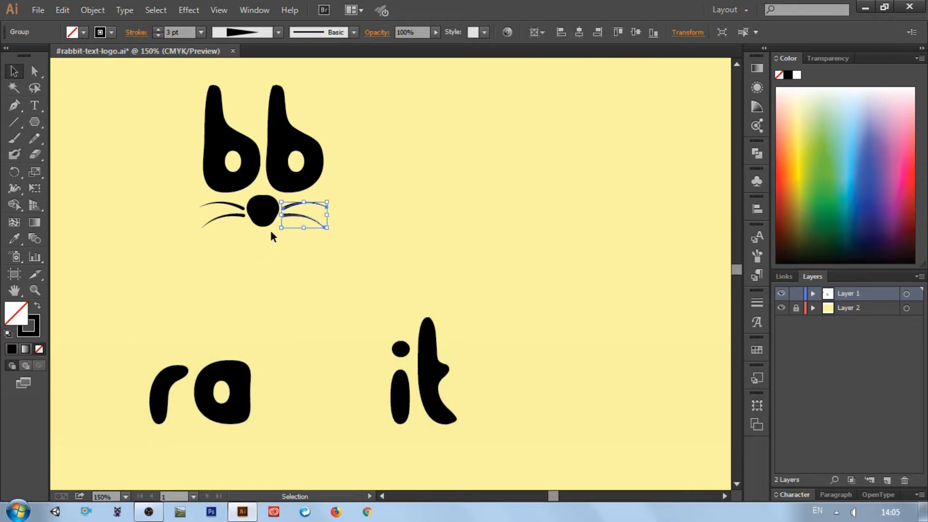
left_click(271, 231)
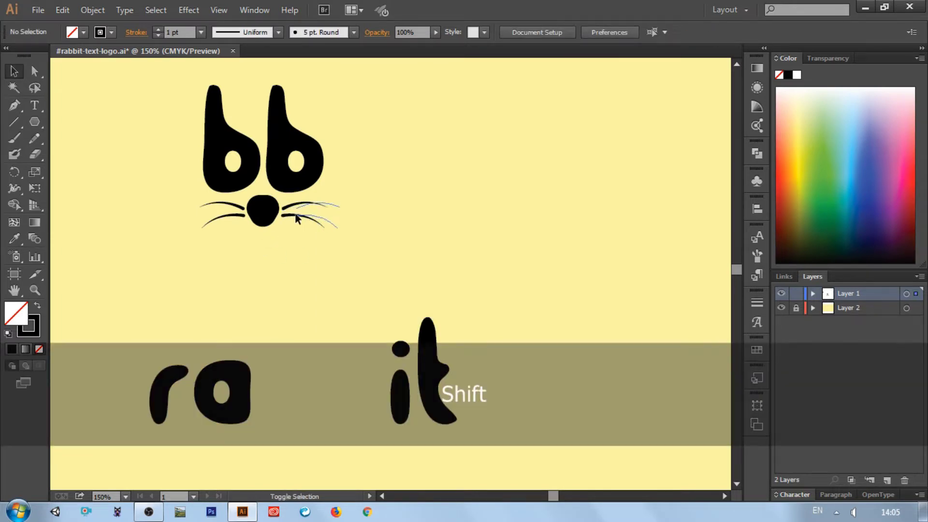
left_click(297, 217, "shift")
left_click(228, 216, "shift")
right_click(244, 213)
left_click(261, 277)
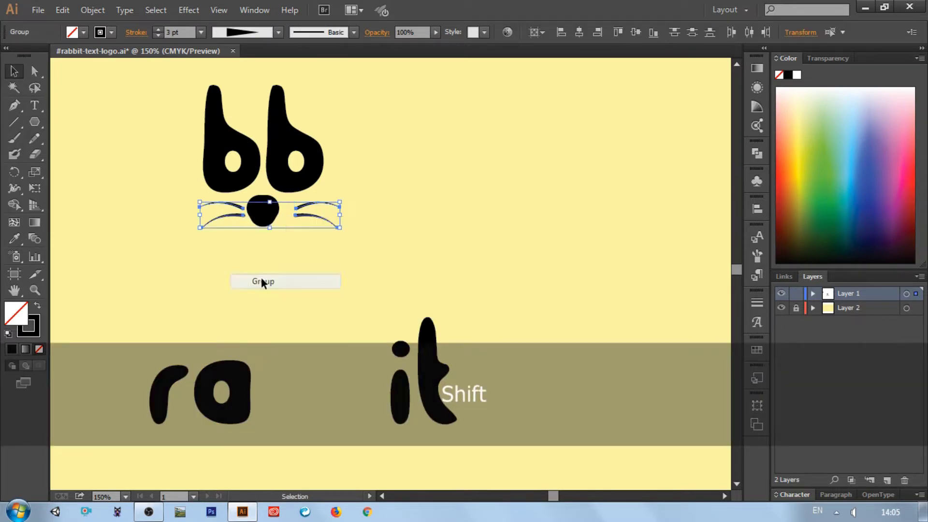
Scale the combined whisker group down proportionally until it is slightly narrower than the "bb" letters
left_click_drag(341, 227, 317, 230)
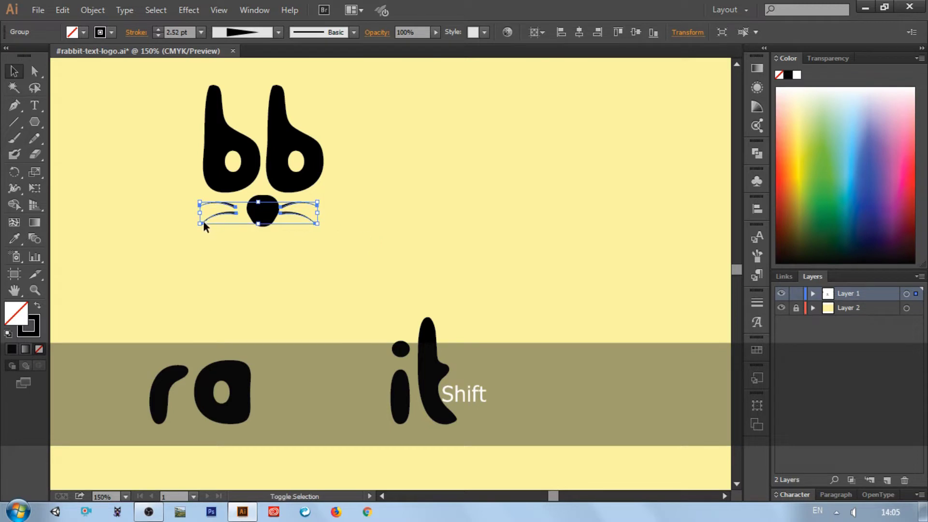
left_click_drag(199, 223, 209, 223)
left_click(299, 236)
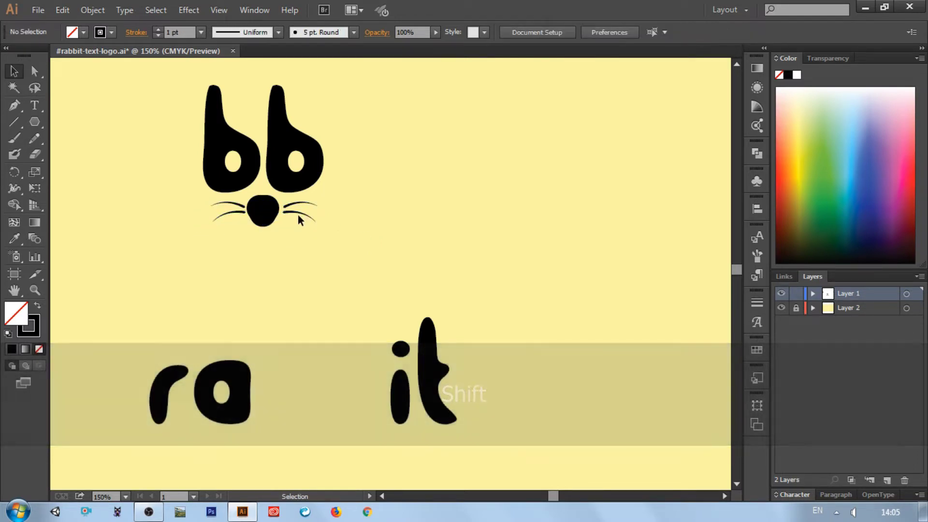
Nudge the whisker group slightly left and down so it sits evenly around the nose
key("Left")
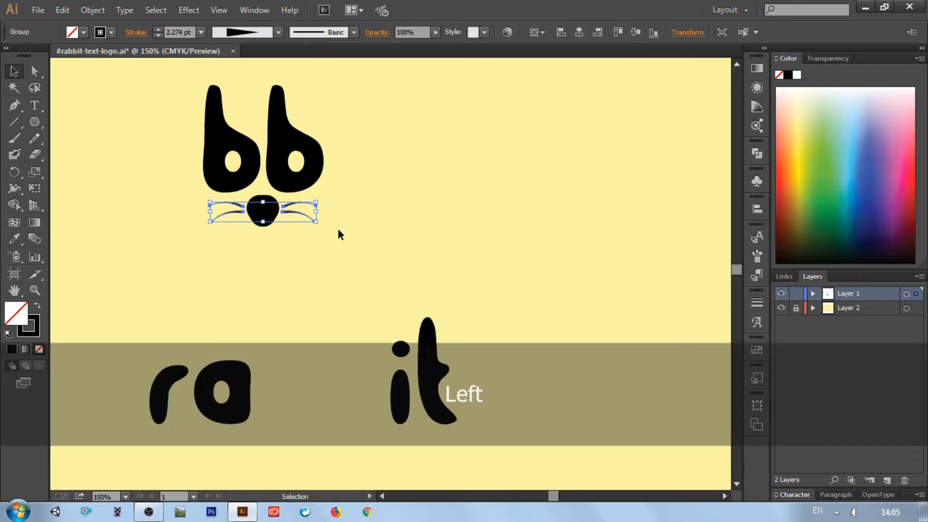
left_click(337, 226)
left_click(293, 203)
key("Left")
left_click(373, 224)
left_click(303, 213)
key("Down")
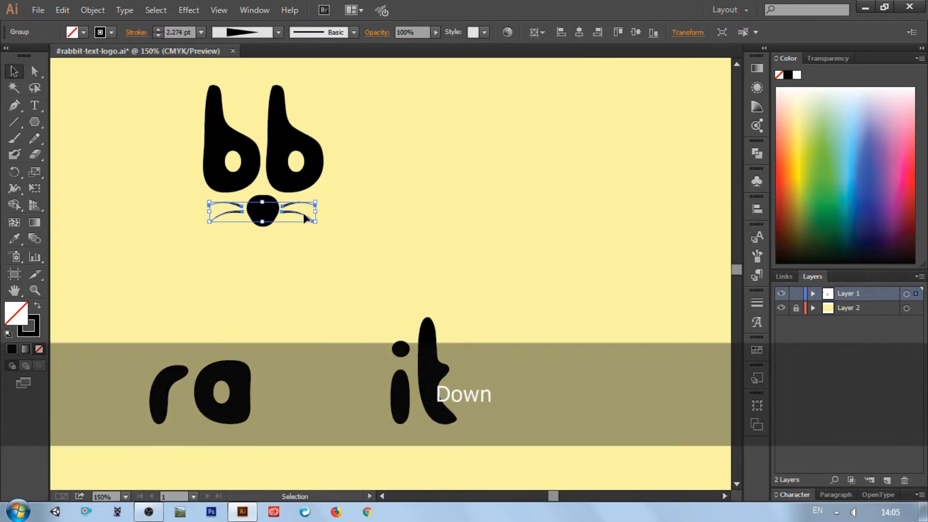
Scale the nose about its centre to slightly smaller than its original size
left_click(273, 212)
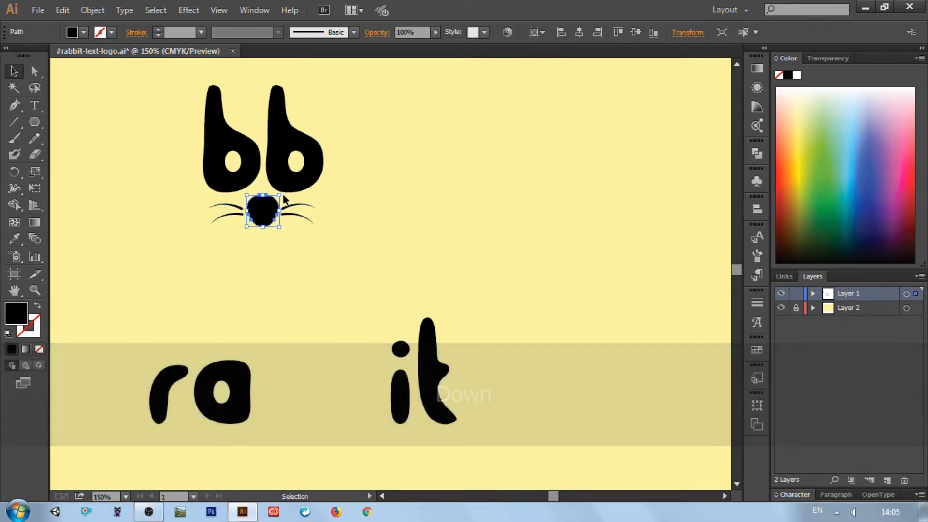
left_click_drag(281, 198, 278, 200)
left_click(373, 215)
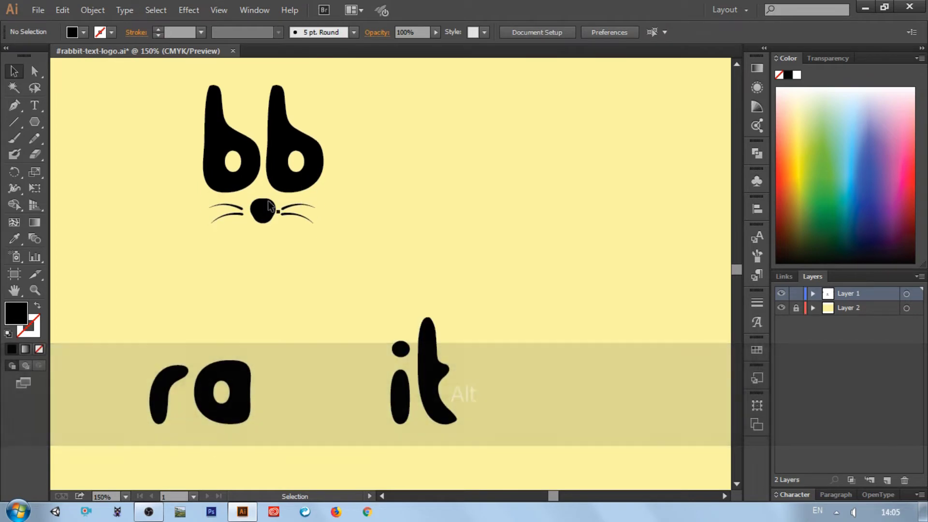
left_click(268, 202)
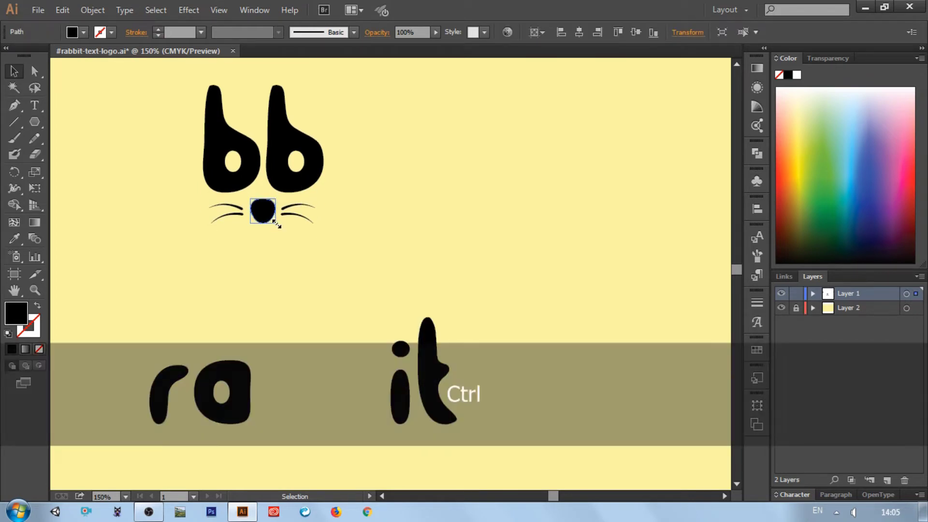
left_click_drag(277, 224, 280, 227)
left_click(275, 221)
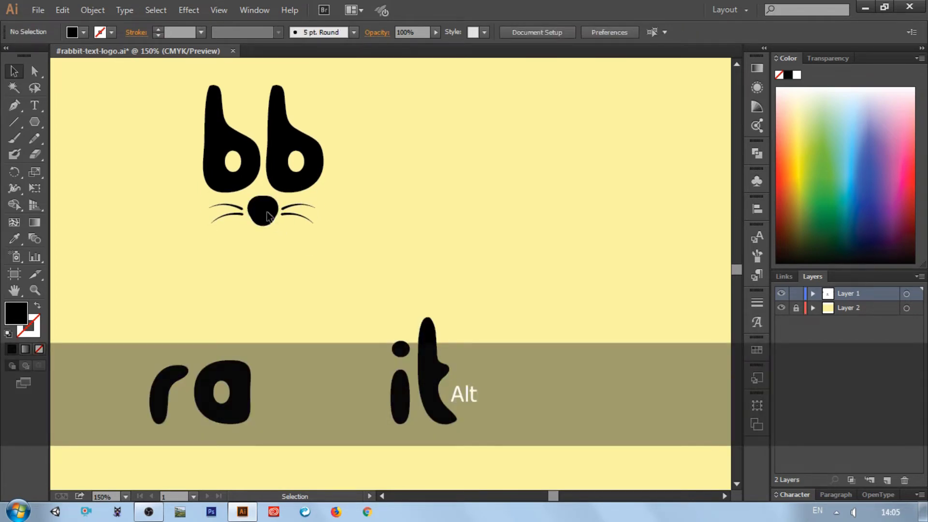
Nudge the nose down a few increments to widen its gap below the "bb" letters
left_click(269, 216)
key("Down")
key("Down")
key("Down")
key("Down")
left_click(362, 225)
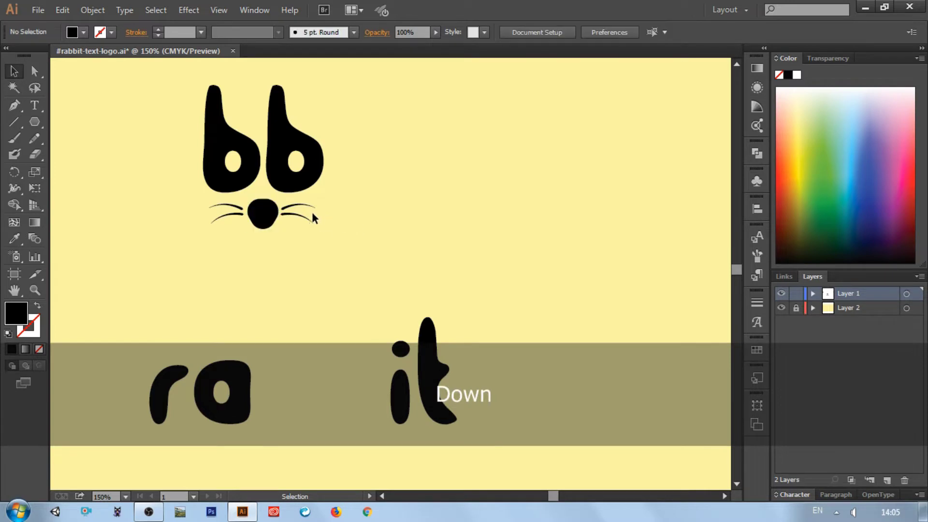
scroll(282, 149, "up", 2)
left_click(278, 175)
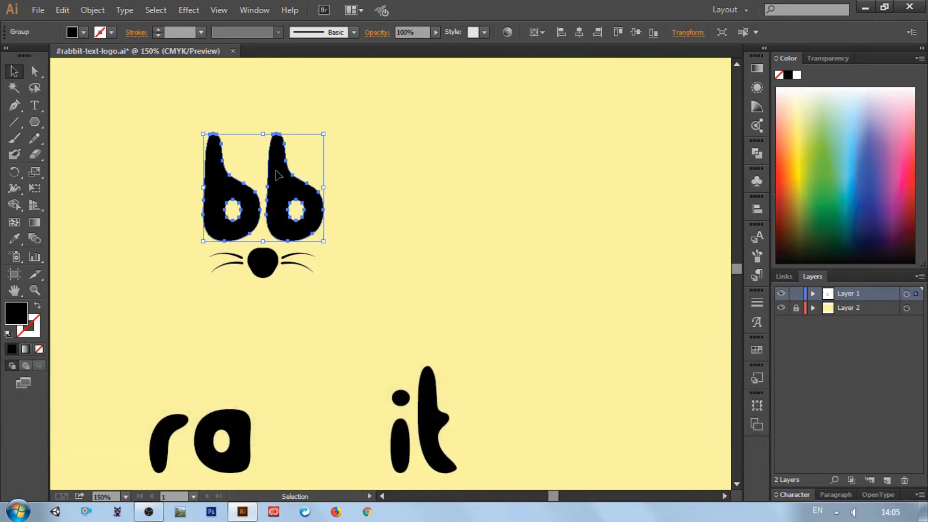
left_click(91, 11)
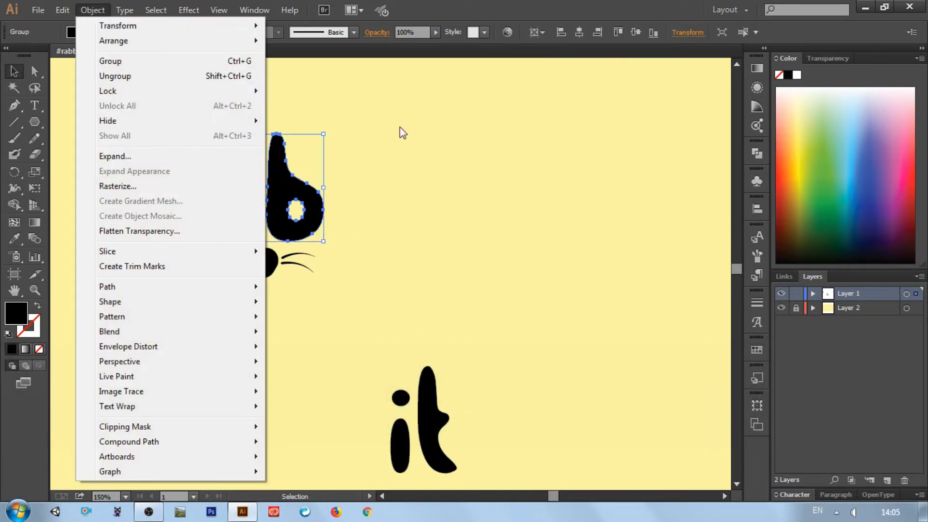
left_click(397, 145)
scroll(386, 155, "left", 4)
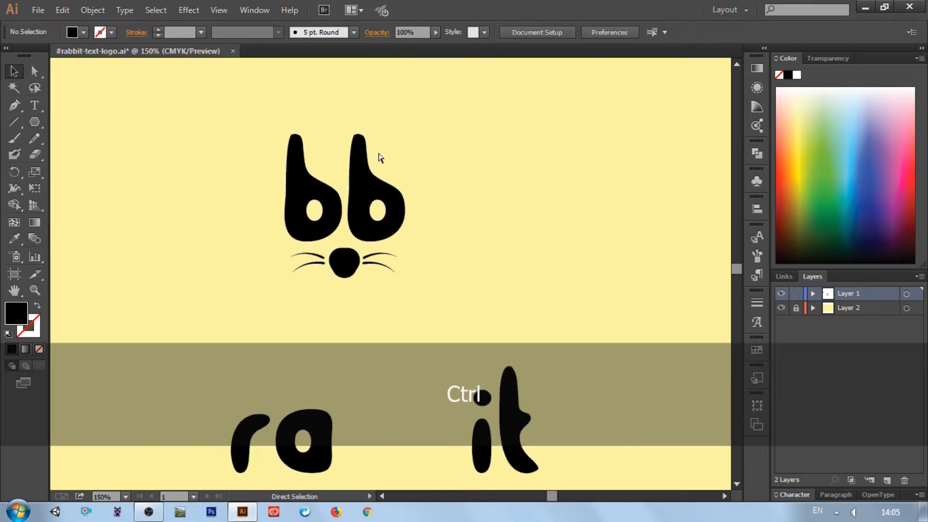
Simplify the paths of the "bb" letters with a curve precision of 75% and an angle threshold of 117°
left_click(90, 11)
left_click(350, 141)
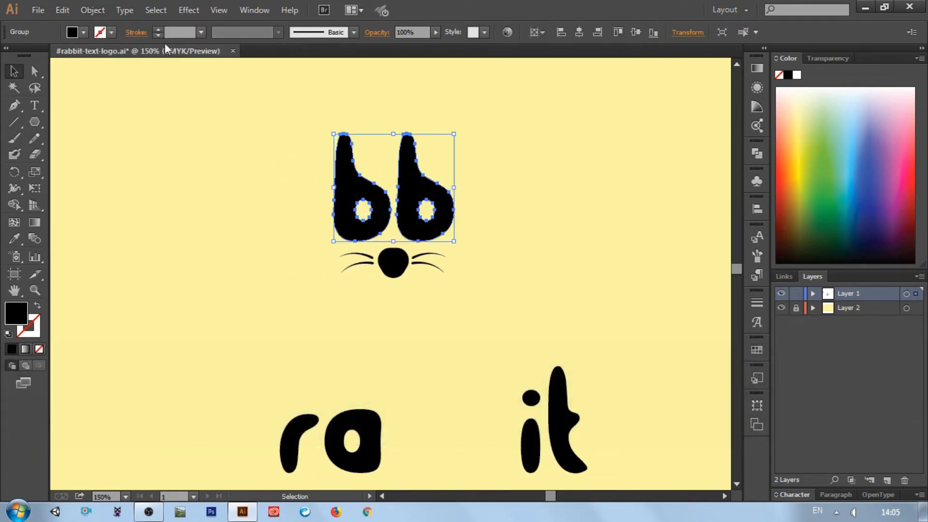
left_click(92, 10)
mouse_move(131, 308)
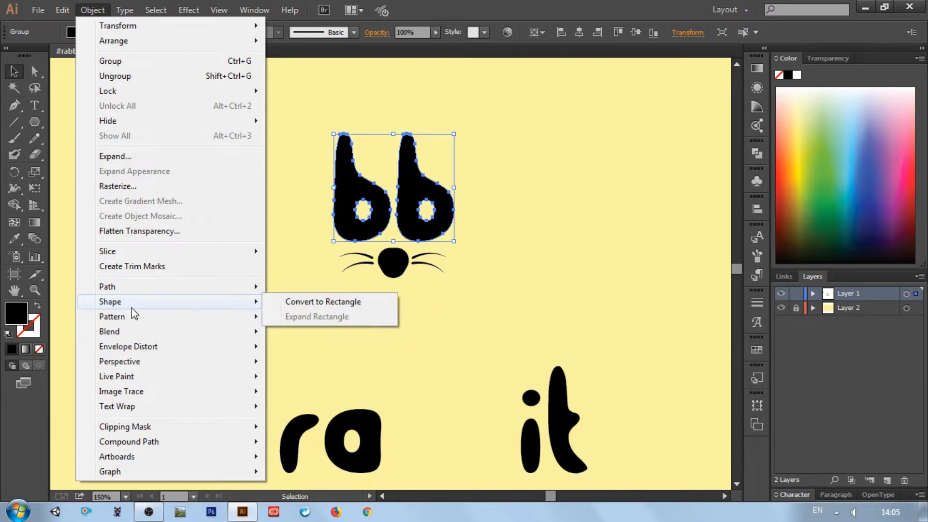
mouse_move(128, 290)
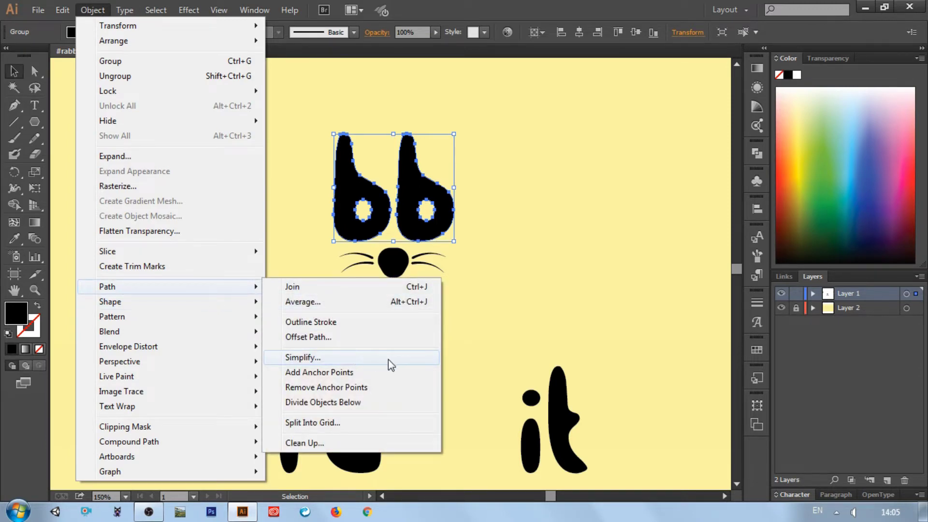
left_click(403, 361)
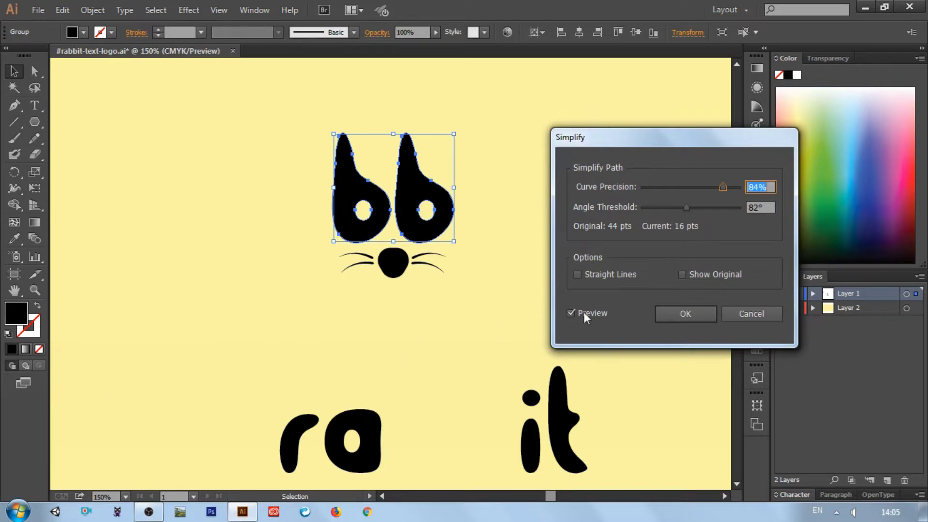
left_click(571, 313)
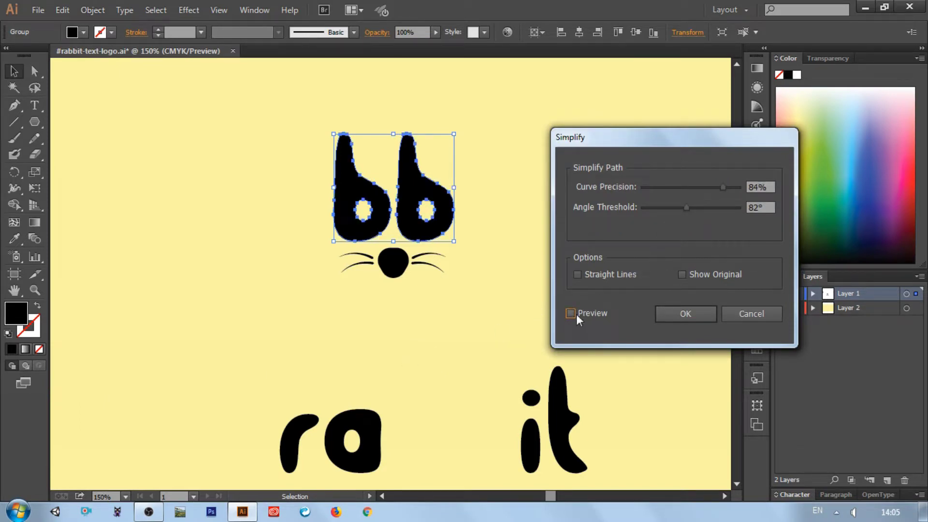
left_click(571, 314)
left_click_drag(689, 208, 720, 185)
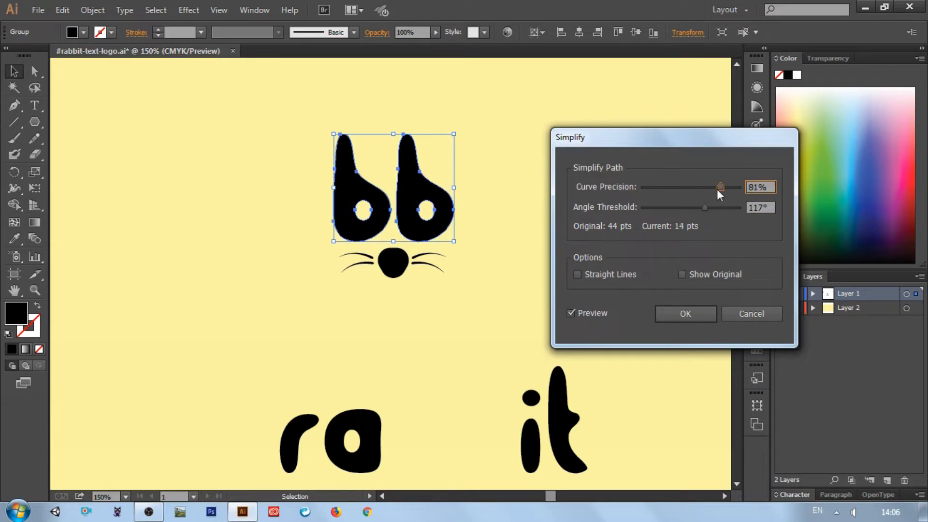
left_click(682, 274)
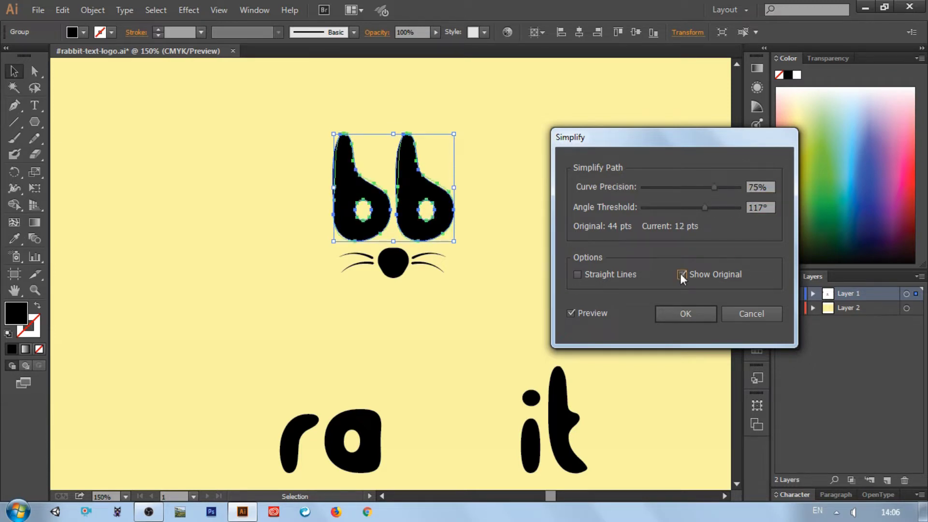
left_click(681, 274)
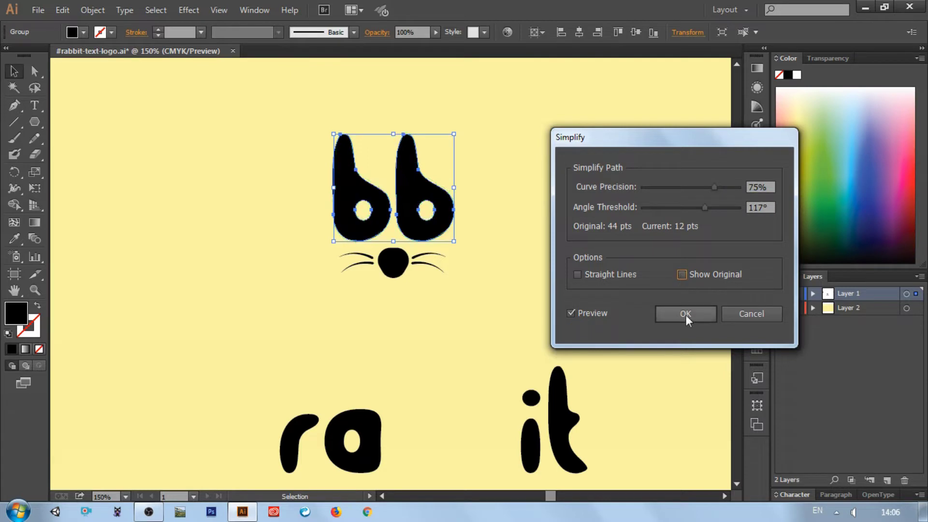
left_click(685, 313)
left_click(569, 257)
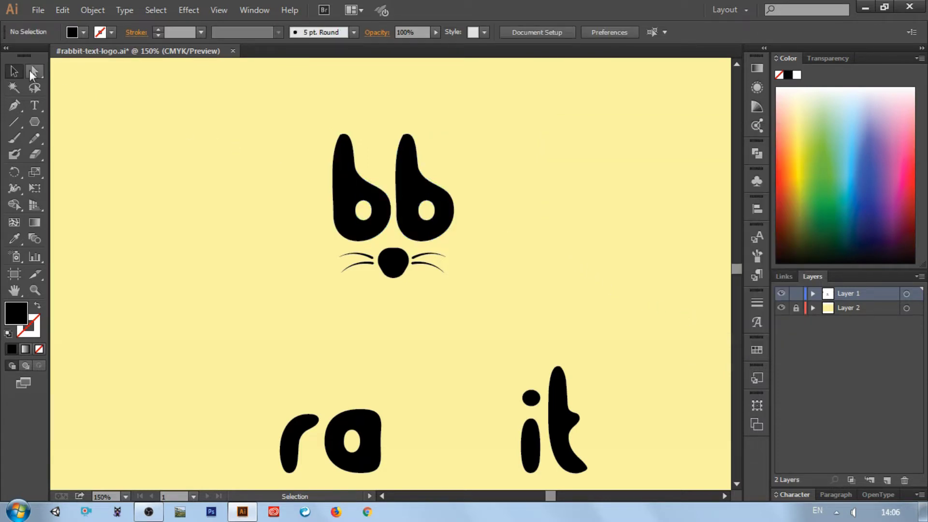
Stretch the second "b" stem upward and slightly right into a long ear, and smooth the curve where it meets the bowl
left_click(33, 71)
left_click(408, 143)
scroll(409, 155, "up", 2)
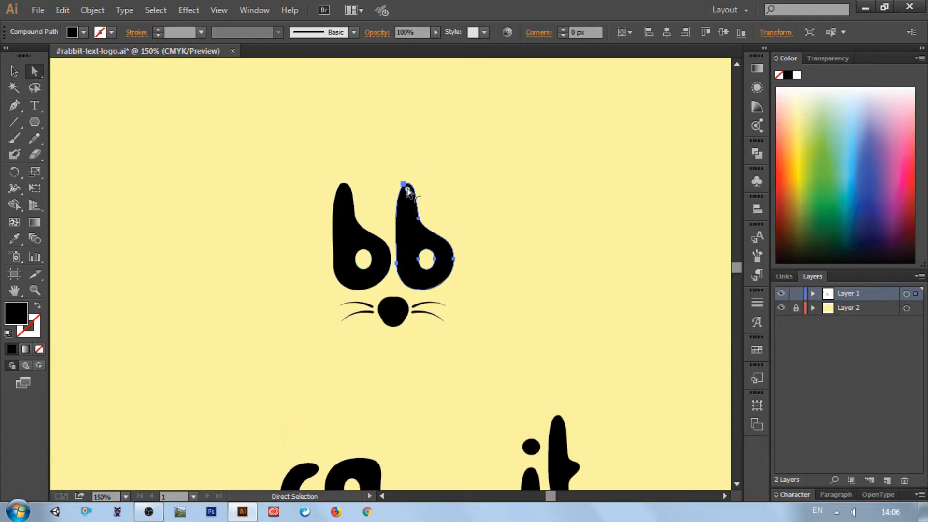
left_click_drag(404, 185, 440, 145)
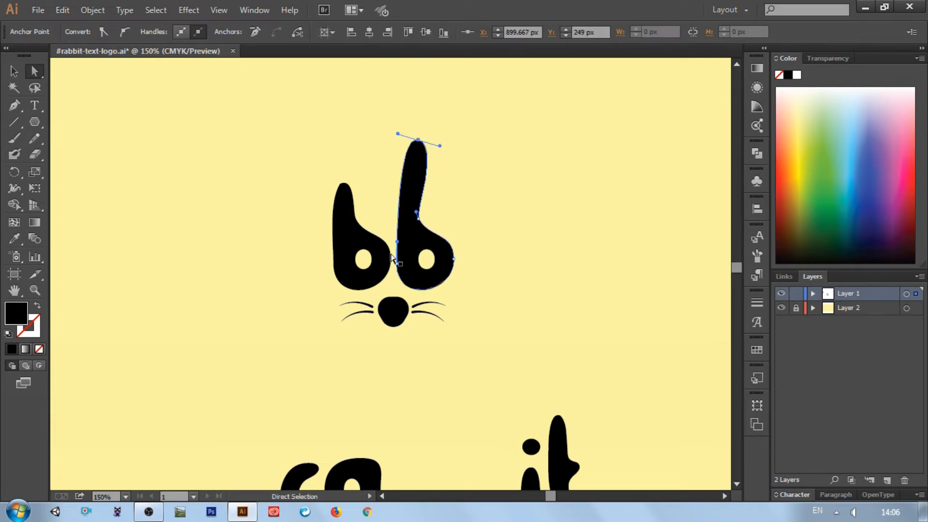
left_click(416, 213)
left_click_drag(415, 211, 411, 192)
left_click(461, 208)
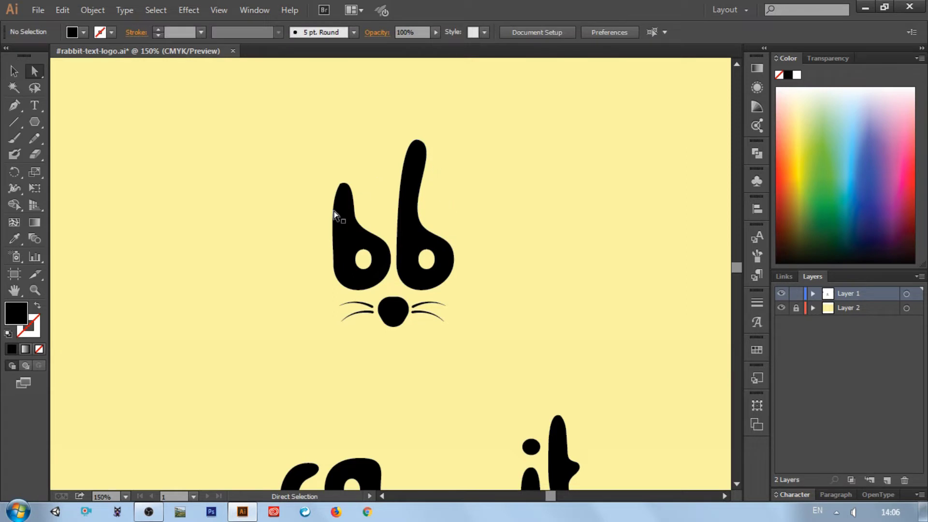
Pull the first "b" stem up and to the right so it leans like an ear shorter than the second one
left_click(348, 187)
left_click_drag(342, 185, 360, 158)
left_click(356, 219)
left_click_drag(353, 212, 333, 159)
left_click(360, 160)
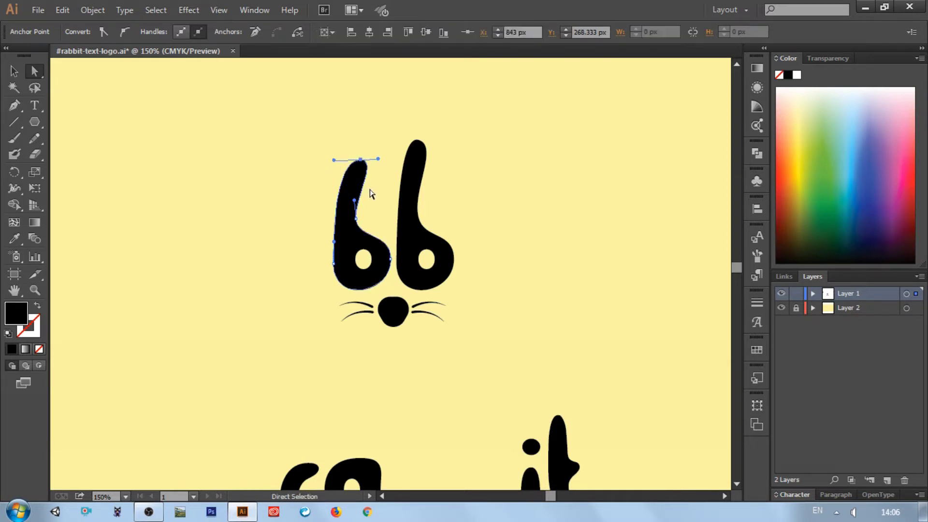
left_click(370, 189)
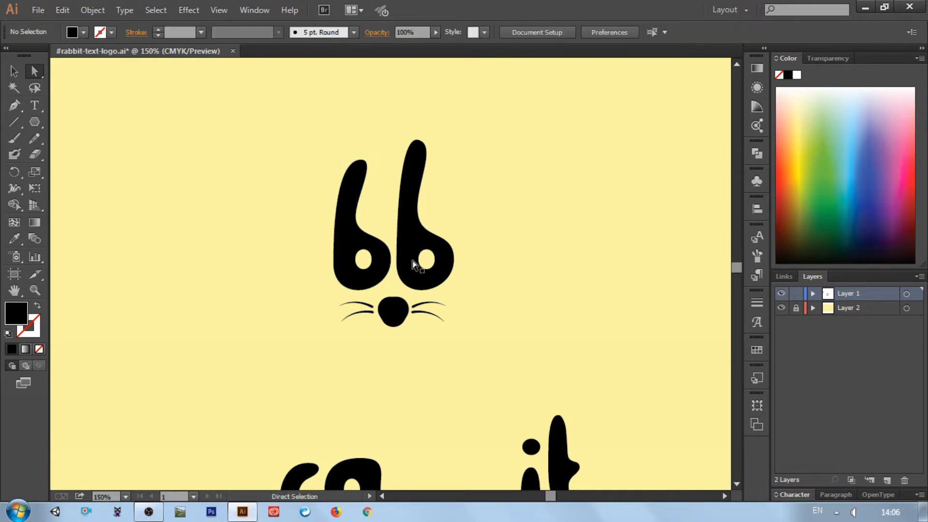
Raise the first ear's tip to nearly the second's height and shift both stem-to-bowl anchor points slightly left to slim the ears
left_click(358, 172)
mouse_move(362, 159)
left_mouse_down()
mouse_move(349, 145)
mouse_move(361, 145)
left_mouse_up()
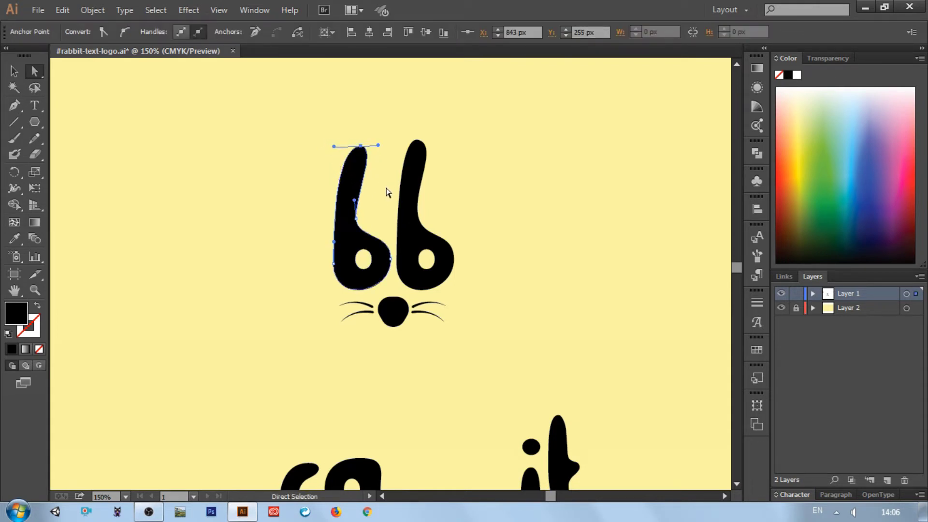
left_click_drag(356, 219, 351, 220)
left_click(415, 233)
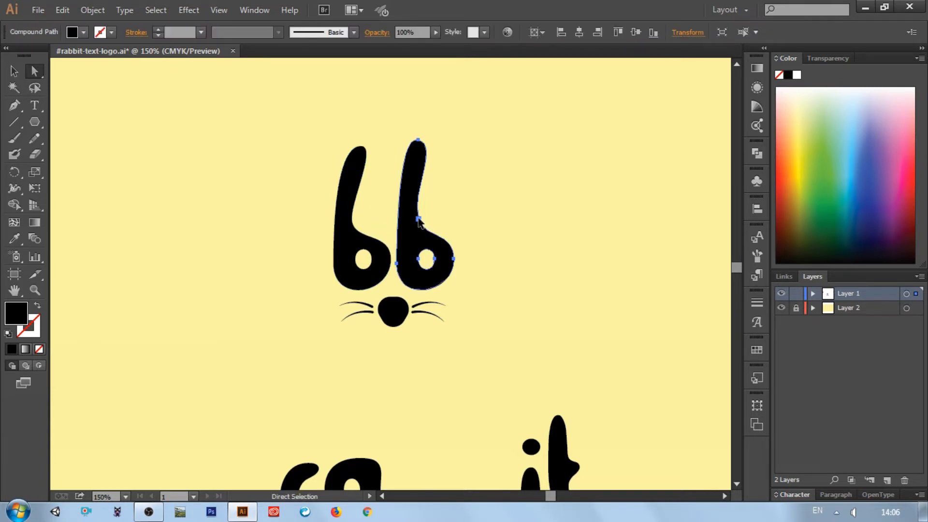
left_click_drag(418, 218, 414, 219)
left_click(455, 195)
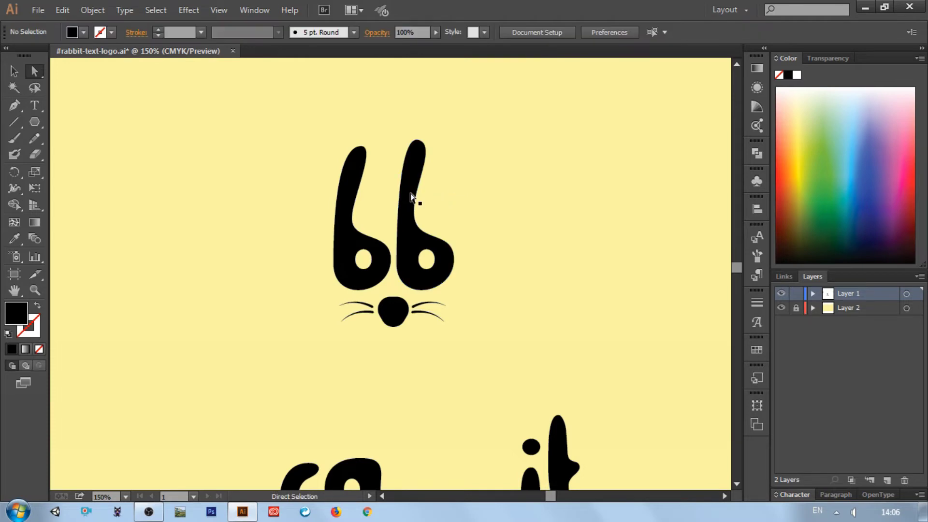
Adjust the curve handles at both ear tips, widening and rounding the second ear and subtly reshaping the first
left_click(425, 149)
left_click(418, 140)
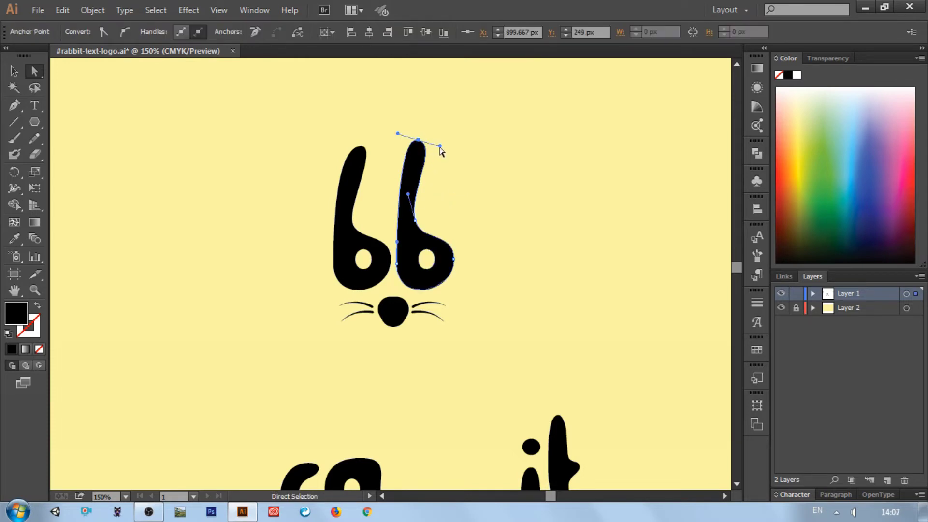
mouse_move(440, 146)
left_mouse_down()
mouse_move(454, 150)
mouse_move(453, 140)
left_mouse_up()
left_click(471, 168)
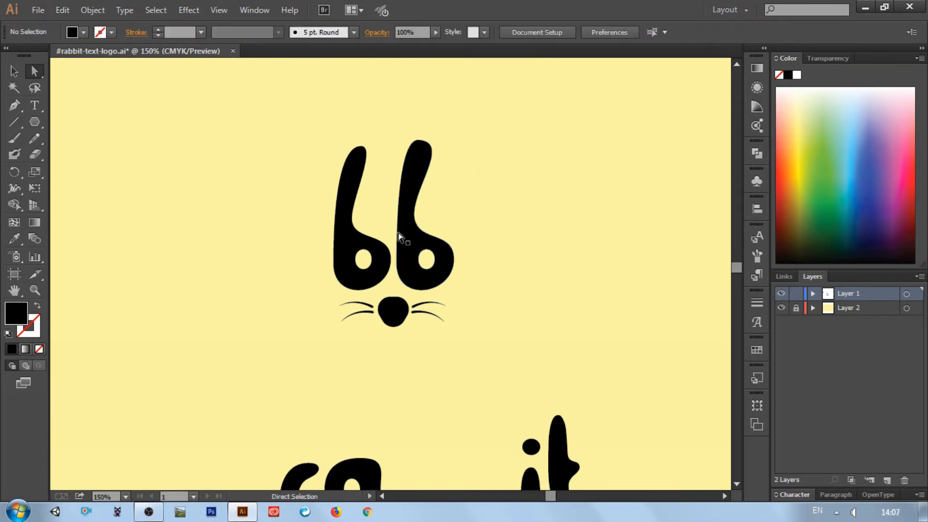
left_click(360, 148)
left_click(360, 146)
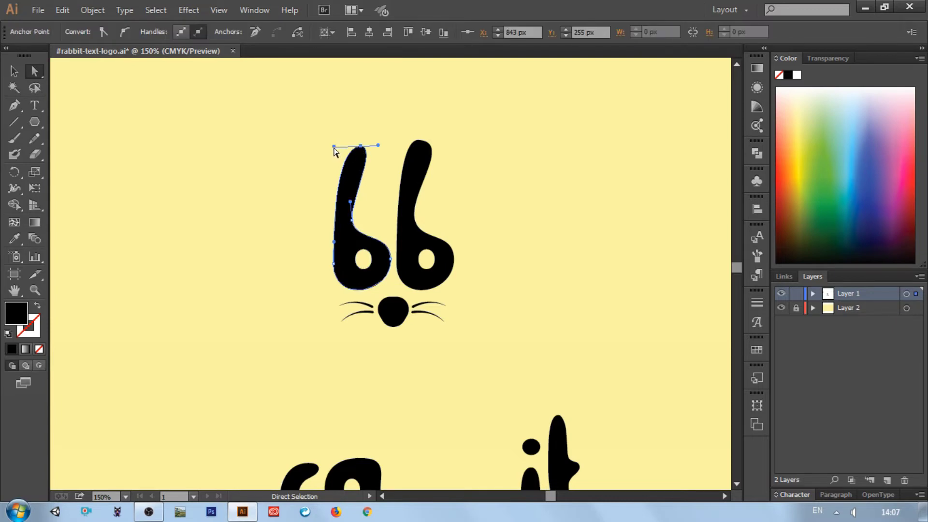
left_click_drag(334, 146, 332, 135)
left_click(389, 189)
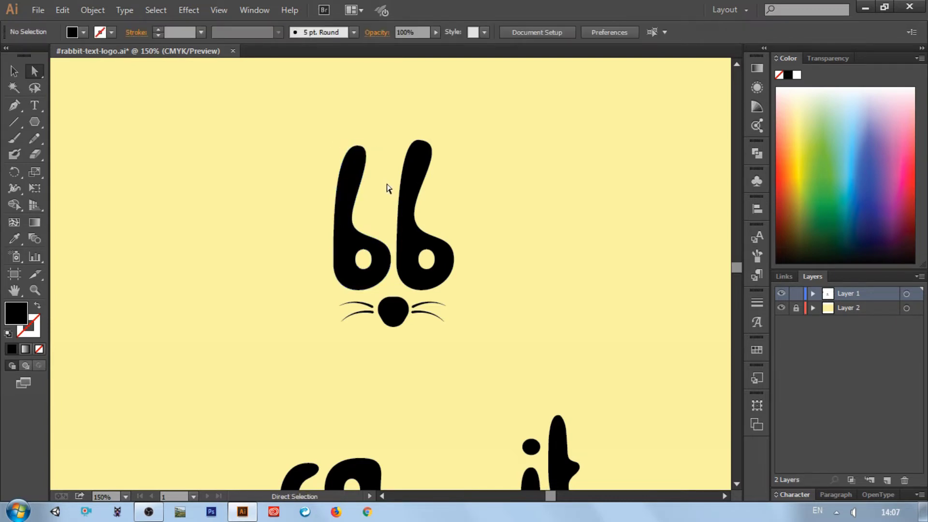
Create a 100 × 100 px circle, paste a copy, and stack the two circles in alignment at the base of "it"
scroll(354, 195, "down", 3)
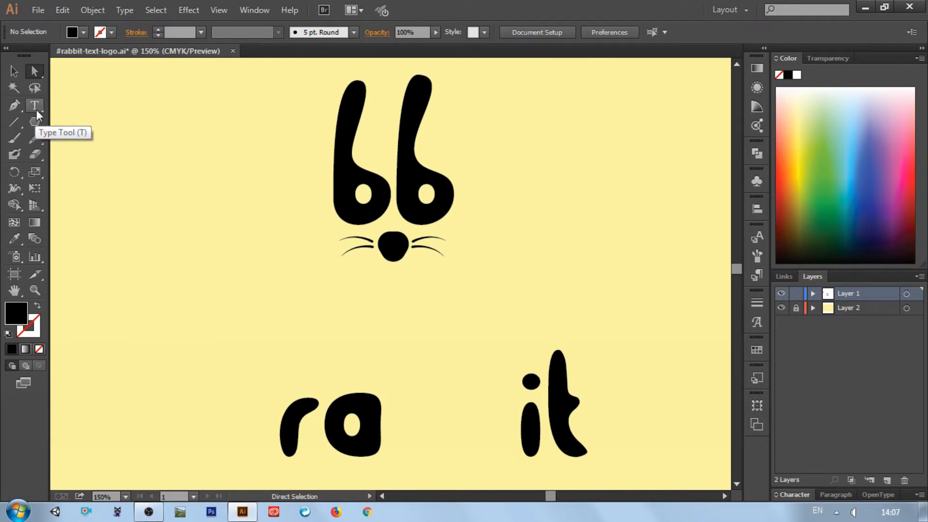
left_click_drag(34, 121, 70, 157)
left_click(345, 323)
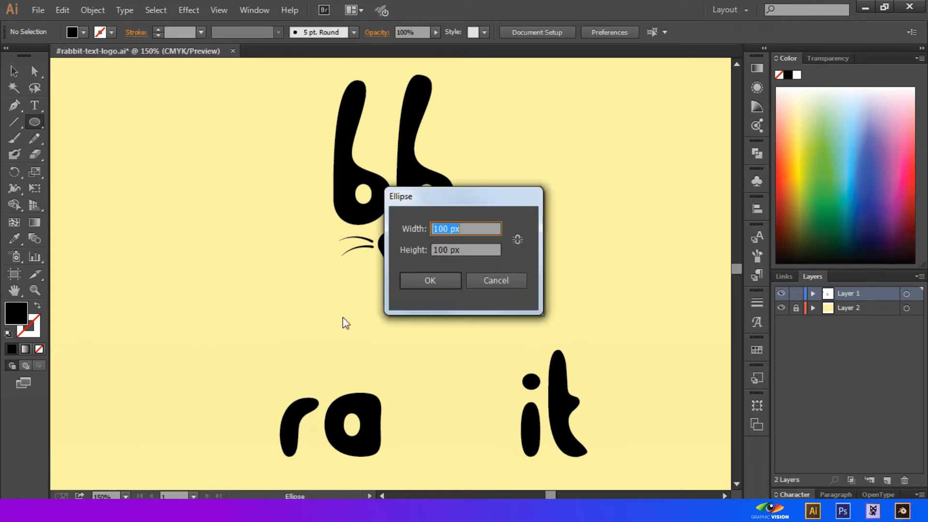
left_click(416, 285)
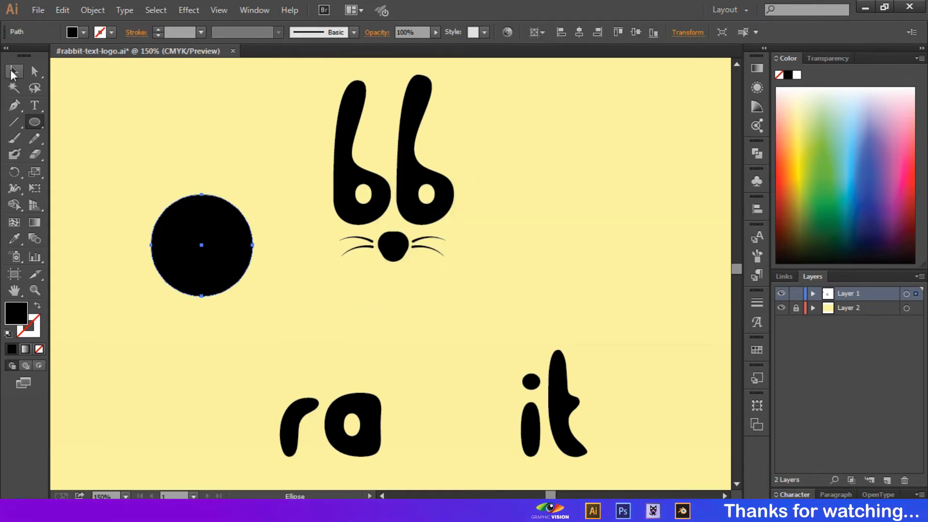
left_click(14, 71)
key("ctrl+v")
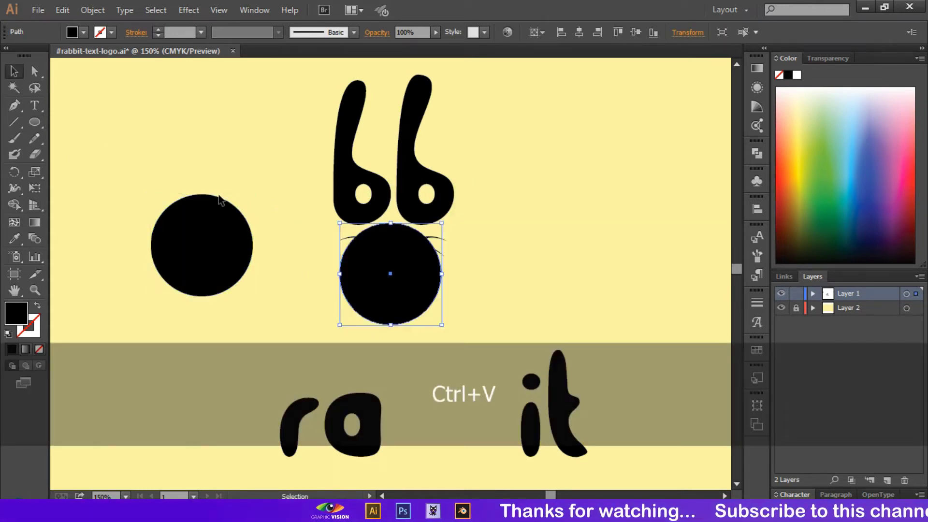
left_click(236, 224, "shift")
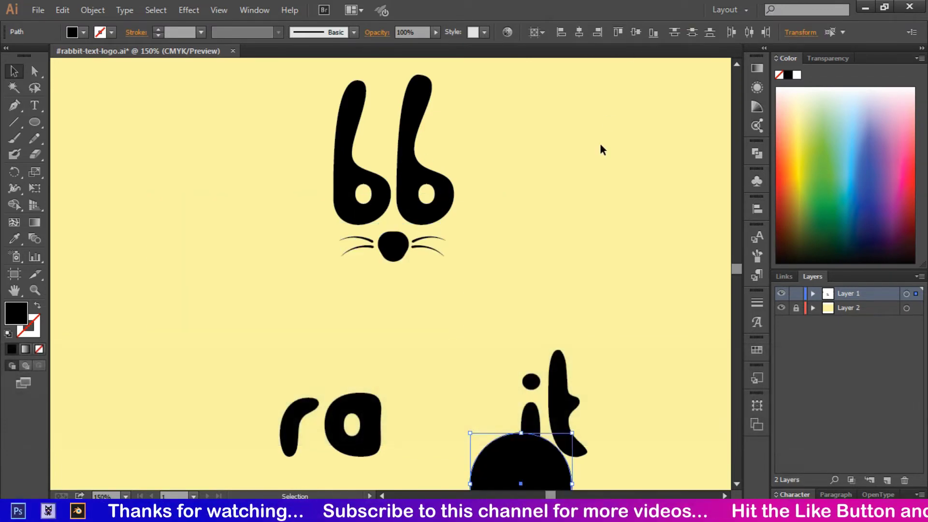
left_click(599, 144)
Offset one circle horizontally by about half its width and move the overlapping pair beneath the gap between "ra" and "it"
scroll(595, 142, "down", 3)
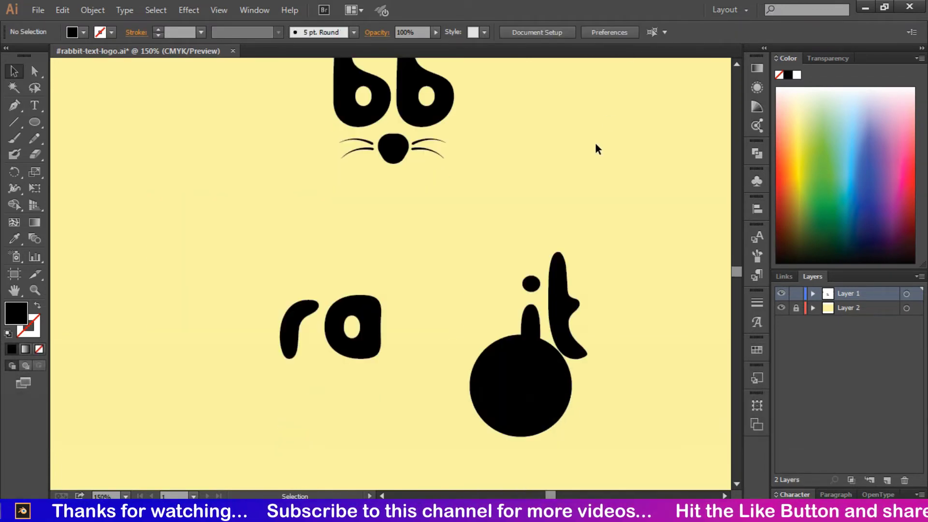
scroll(596, 144, "down", 3)
left_click(527, 311)
left_click_drag(532, 312, 583, 310)
left_click_drag(571, 377, 402, 378)
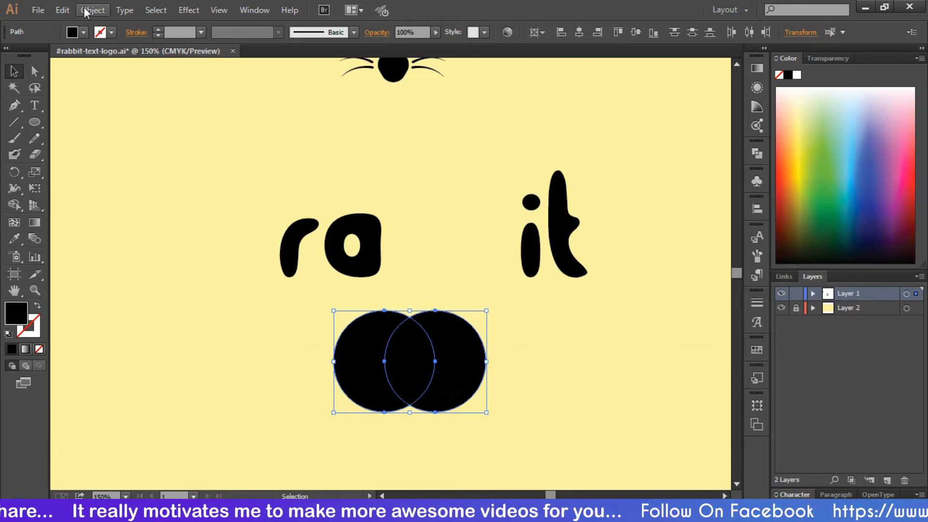
Unite the two overlapping circles into a single shape with Pathfinder
left_click(756, 153)
left_click(600, 177)
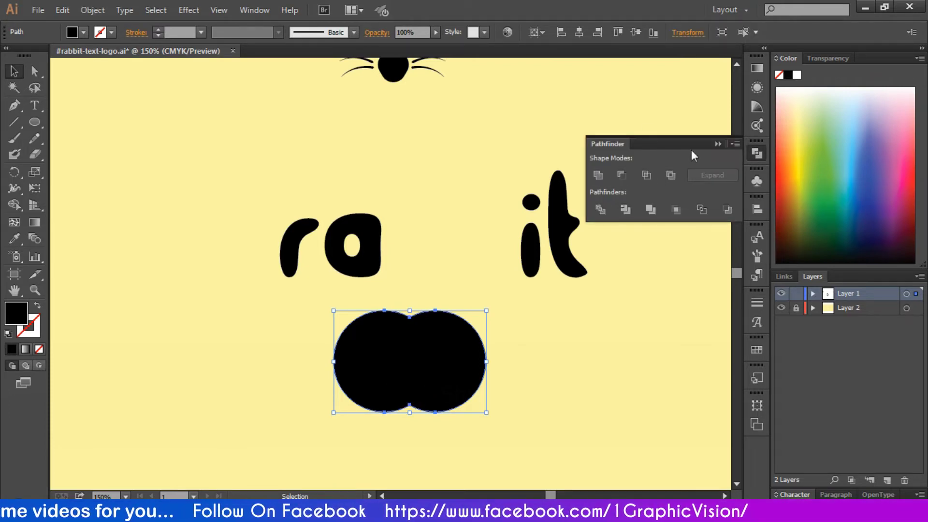
left_click(717, 144)
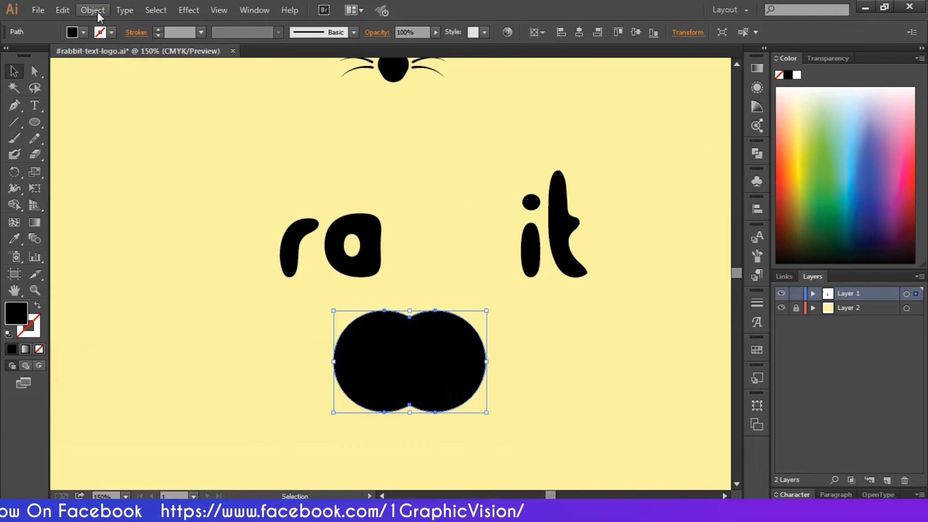
Remove the united shape's fill and give it a 5 pt black stroke
left_click(34, 71)
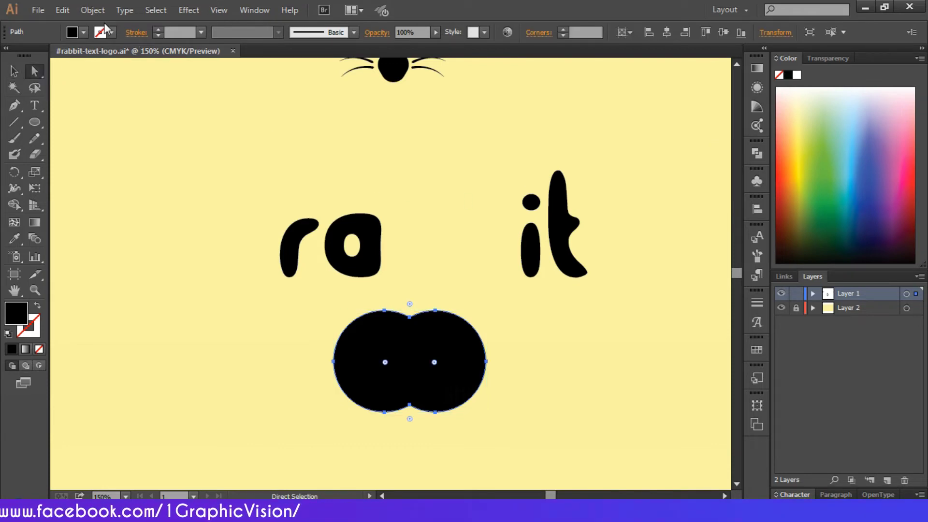
left_click(84, 33)
left_click(8, 57)
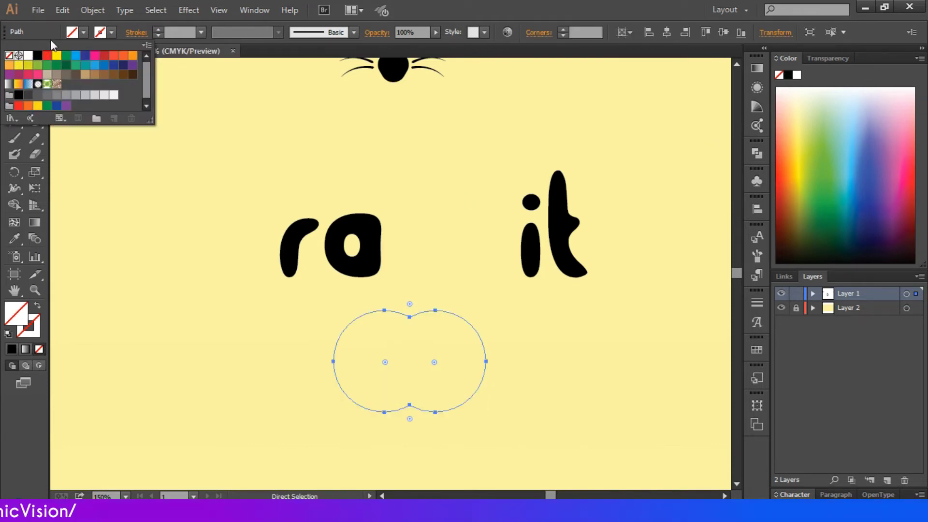
left_click(84, 33)
left_click(39, 57)
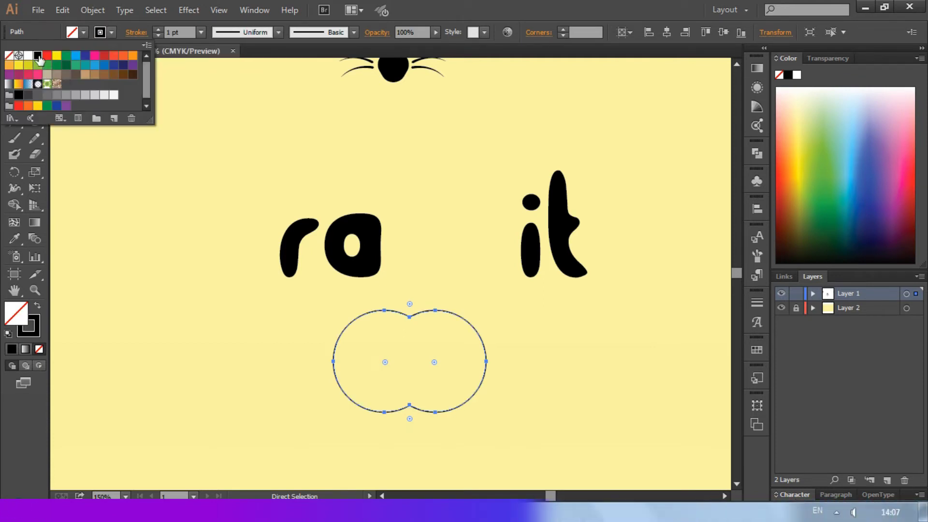
left_click(181, 32)
scroll(180, 32, "up", 4)
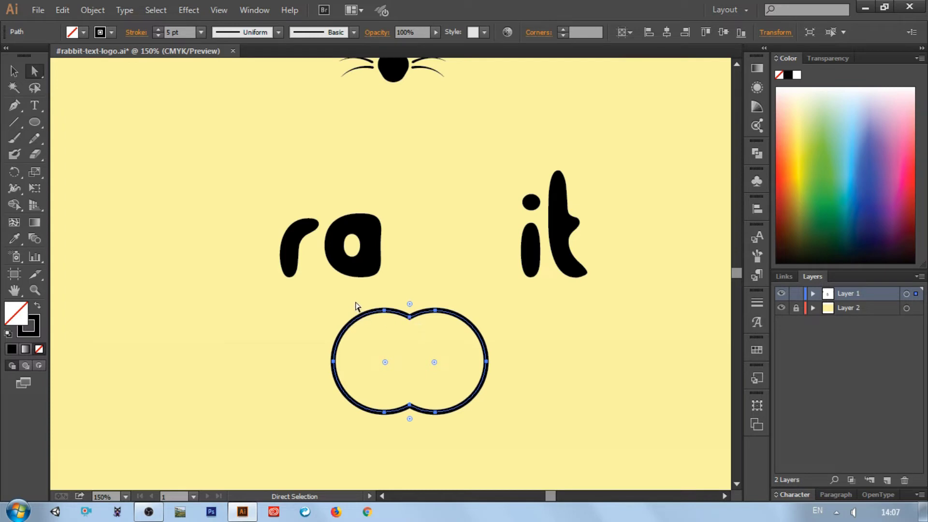
Delete the upper anchor points of the united circle outline and raise the lower middle anchor straight up into a peak
left_click_drag(356, 300, 457, 326)
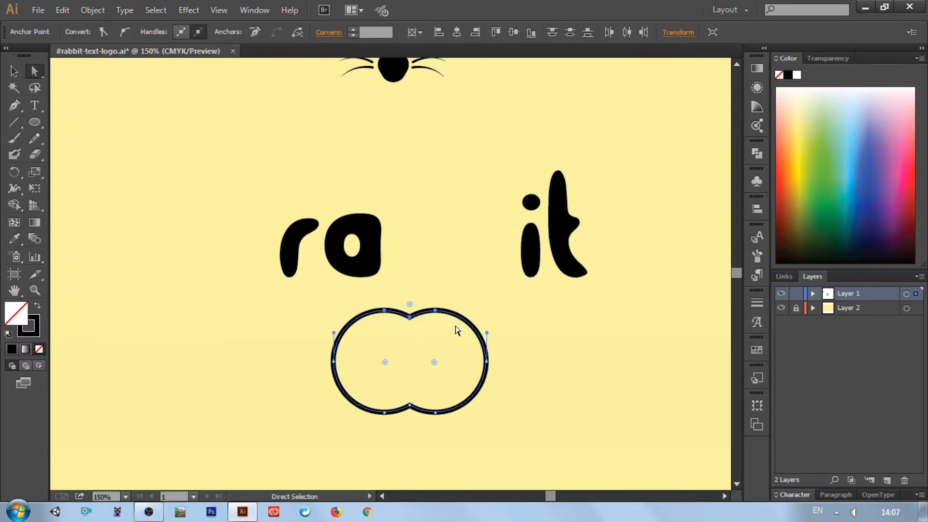
key("Delete")
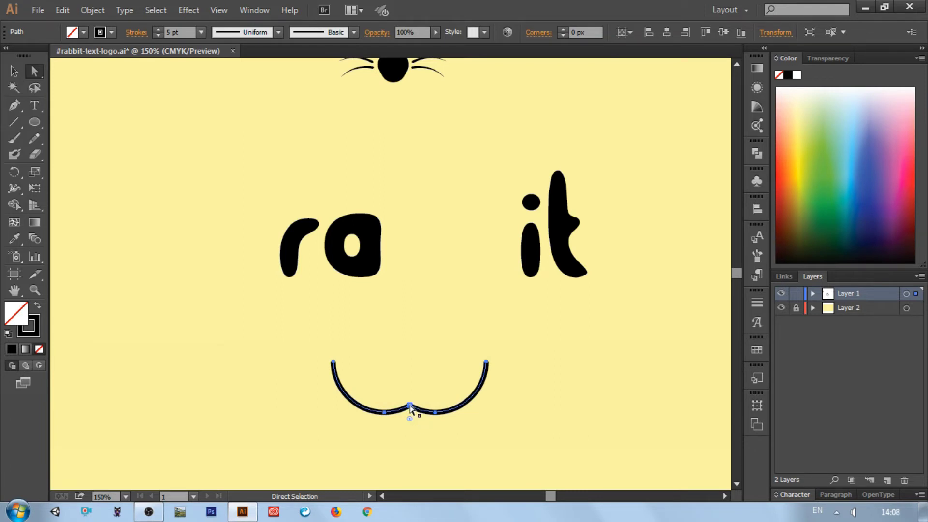
left_click(410, 405)
left_click_drag(410, 405, 410, 379)
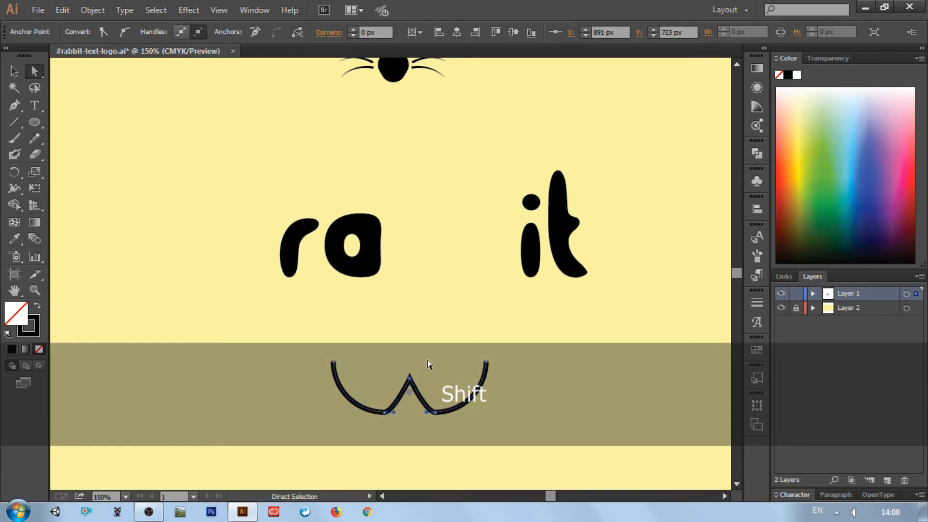
Lengthen the inner handles of the two bottom anchors horizontally so both curves sweep roundly up into the middle peak
left_click(436, 412)
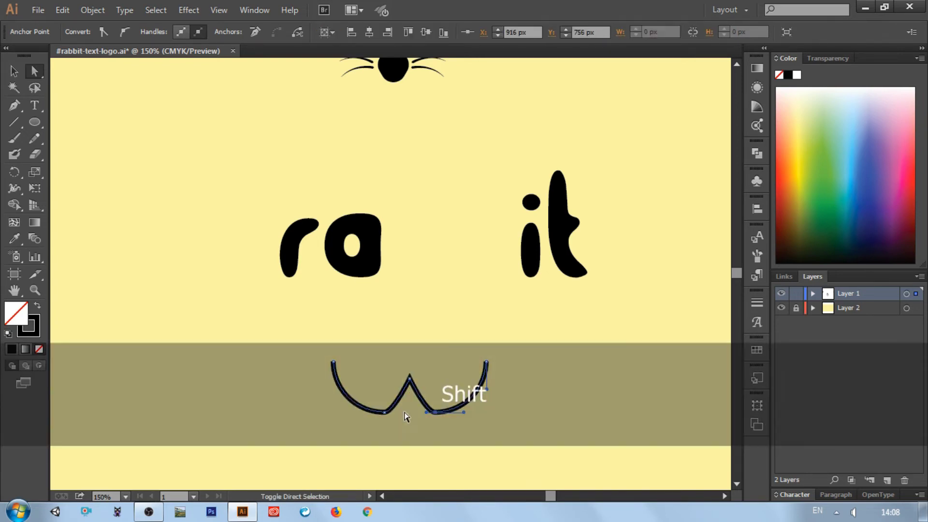
left_click(385, 413, "shift")
scroll(394, 406, "down", 3)
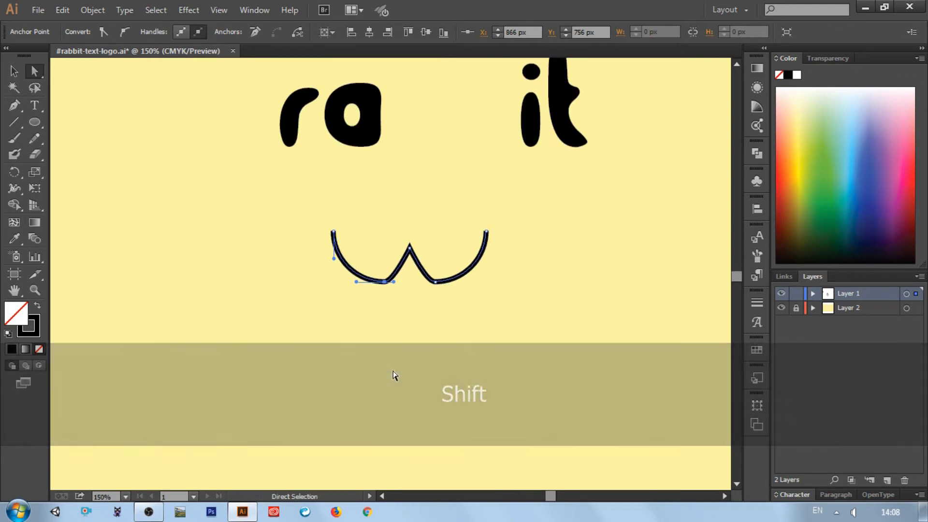
key("ctrl+equal")
key("ctrl+equal")
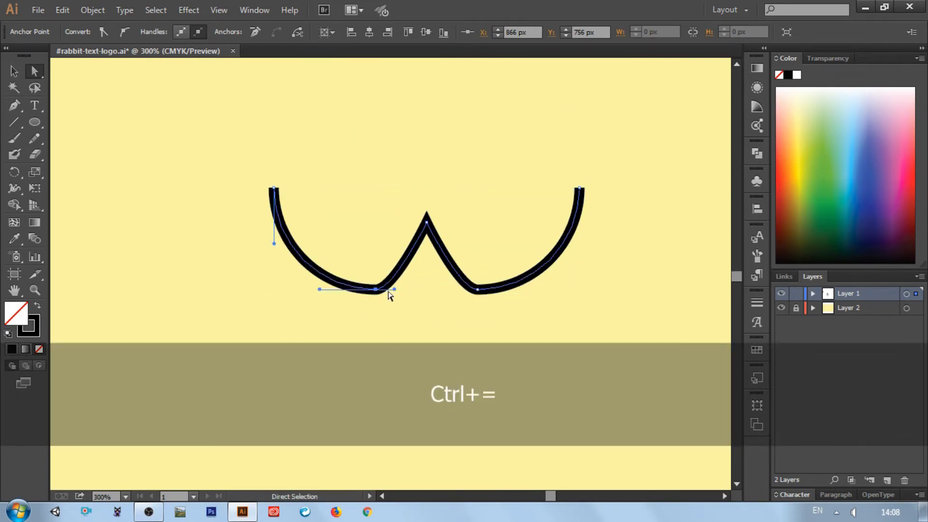
mouse_move(394, 289)
left_mouse_down()
mouse_move(452, 290)
mouse_move(430, 291)
left_mouse_up()
left_click(477, 290)
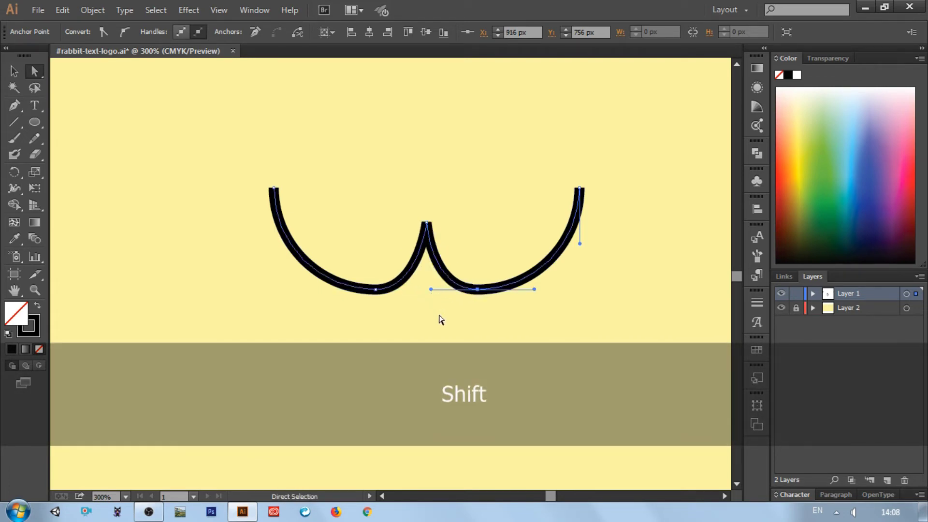
left_click(444, 325)
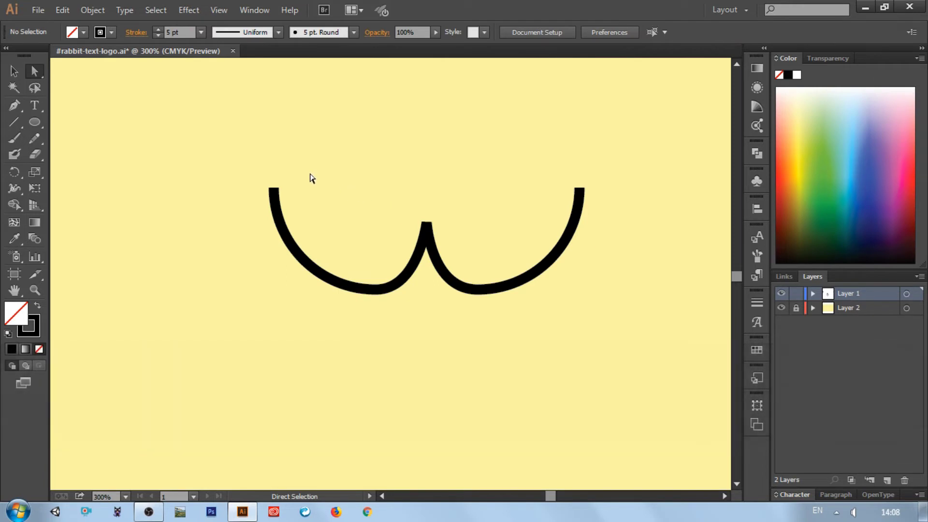
Give the mouth outline's stroke round caps
left_click(12, 71)
mouse_move(217, 146)
left_mouse_down()
mouse_move(256, 175)
mouse_move(623, 323)
left_mouse_up()
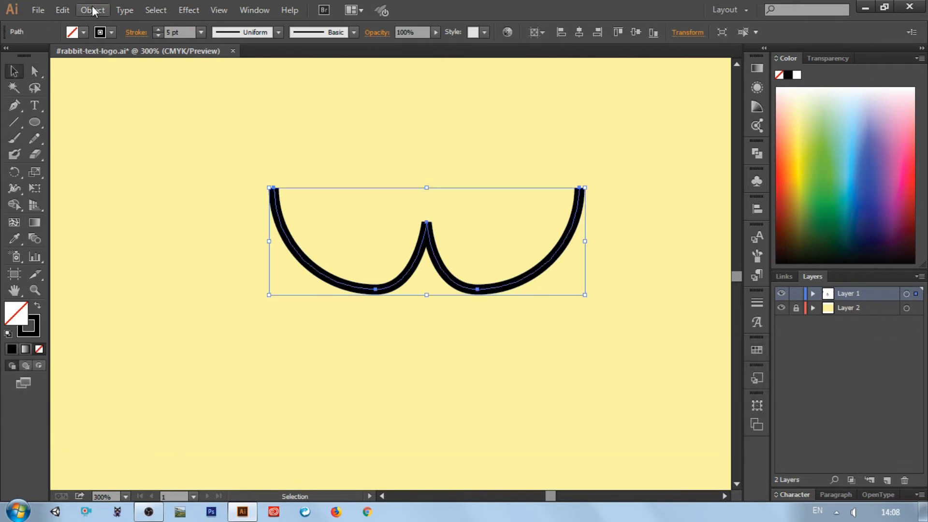
left_click(111, 33)
left_click(138, 34)
left_click(138, 33)
left_click(72, 67)
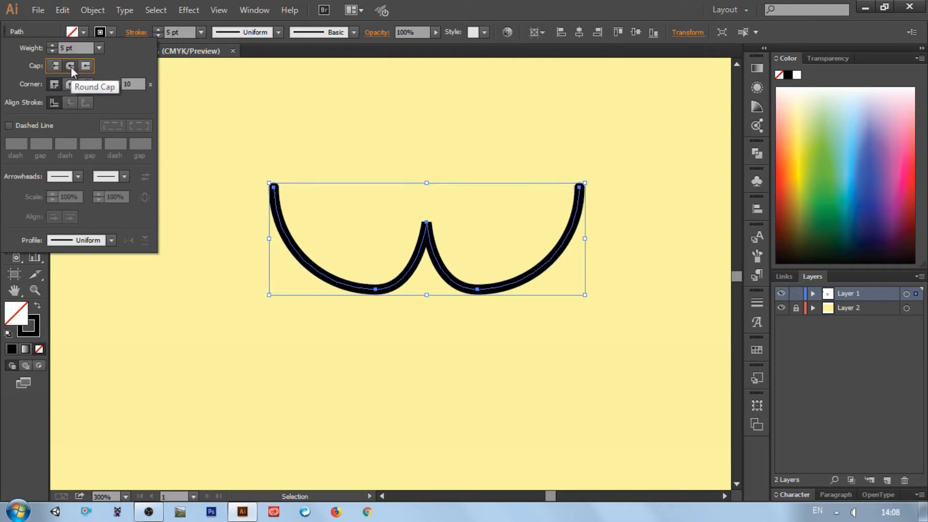
left_click(343, 143)
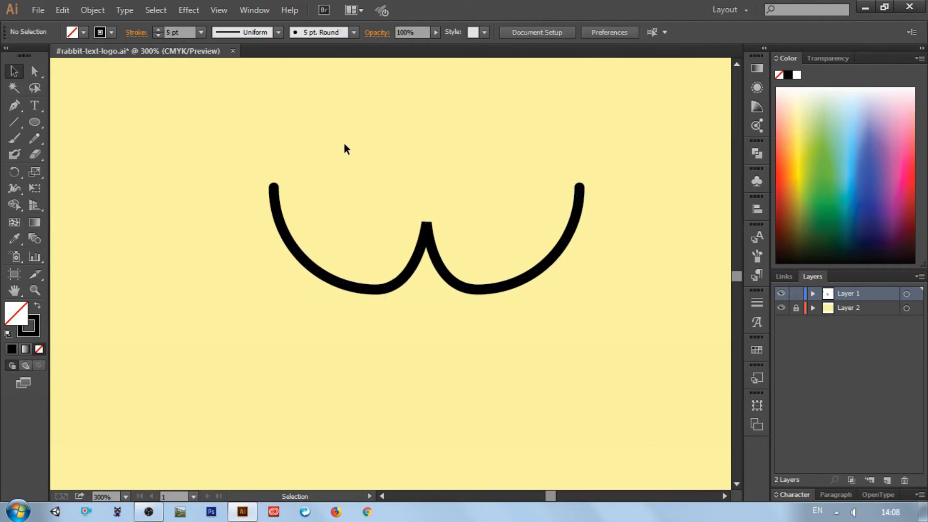
Scale the mouth outline down proportionally to about a third of its size
key("ctrl+minus")
key("ctrl+0")
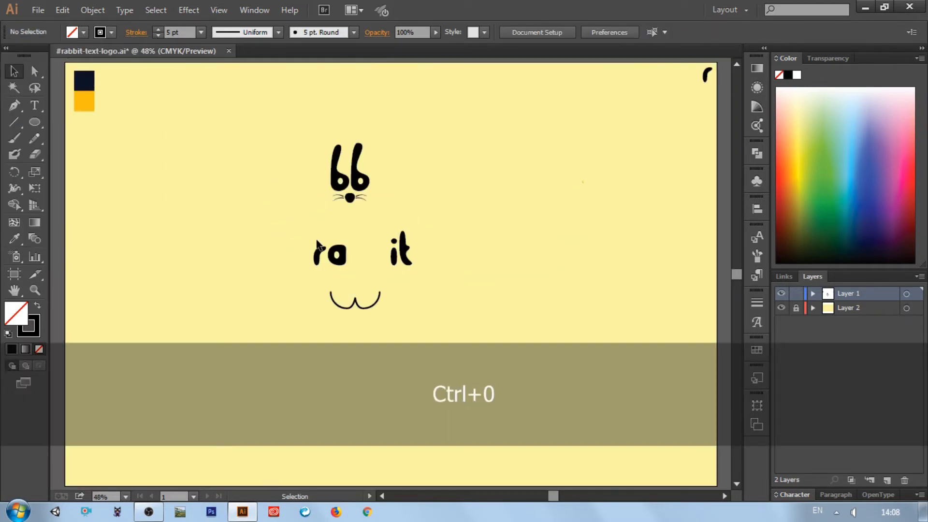
left_click_drag(286, 293, 402, 330)
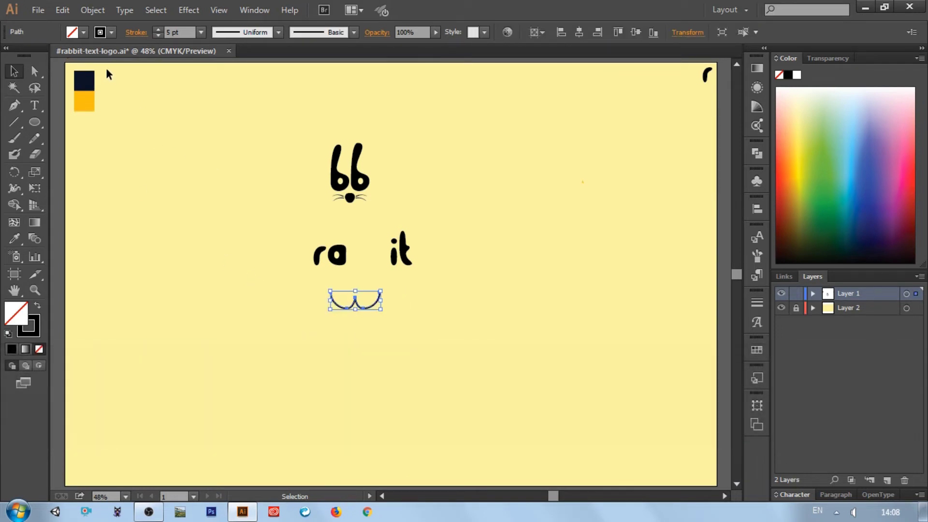
left_click(93, 10)
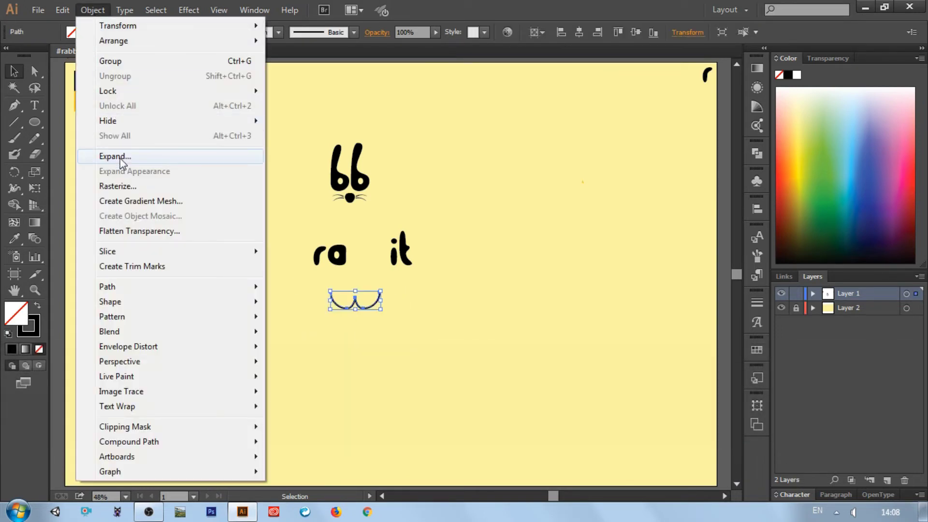
left_click(381, 290)
left_click(381, 291)
left_click(380, 290)
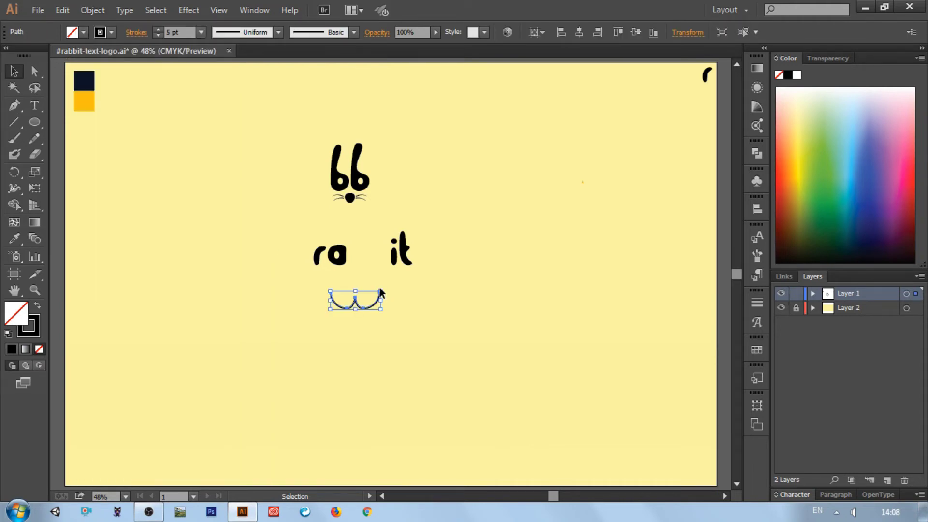
left_click_drag(381, 290, 377, 305)
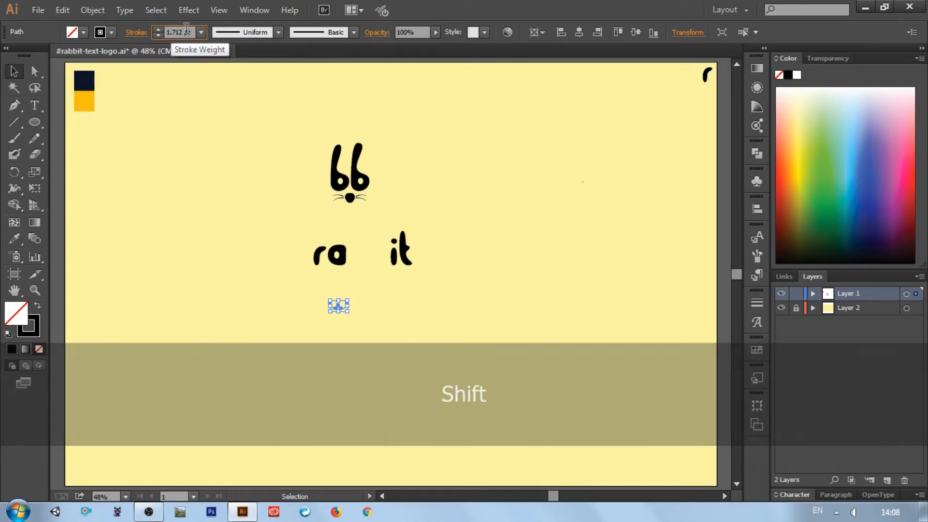
Increase the small mouth's stroke weight to 8 pt
scroll(187, 31, "up", 3)
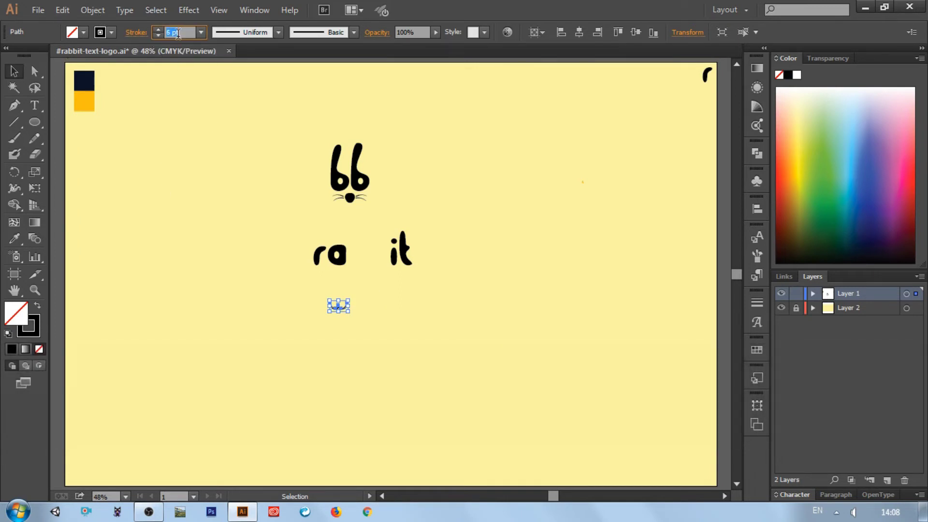
scroll(178, 33, "up", 2)
left_click(201, 199)
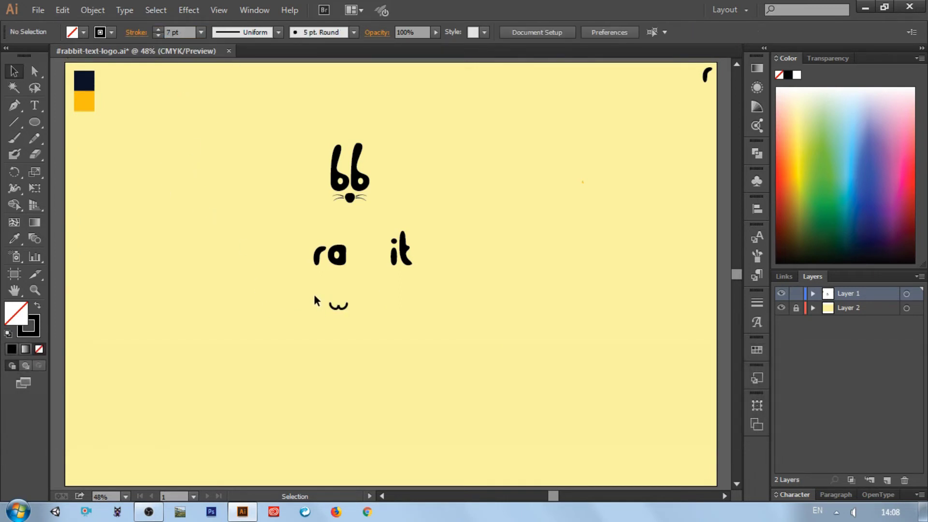
left_click_drag(314, 294, 380, 341)
scroll(184, 30, "up", 1)
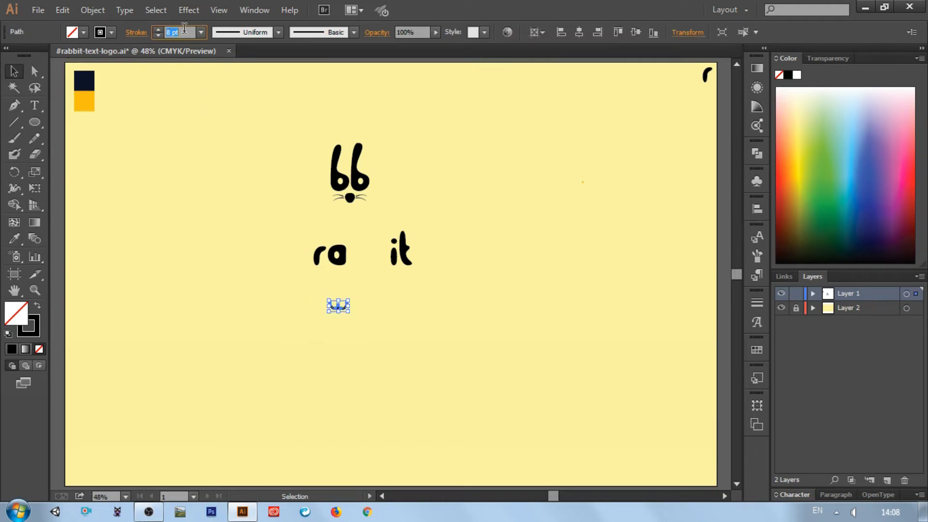
left_click(272, 288)
Expand the mouth's stroke into a filled shape
left_click_drag(279, 300, 294, 305)
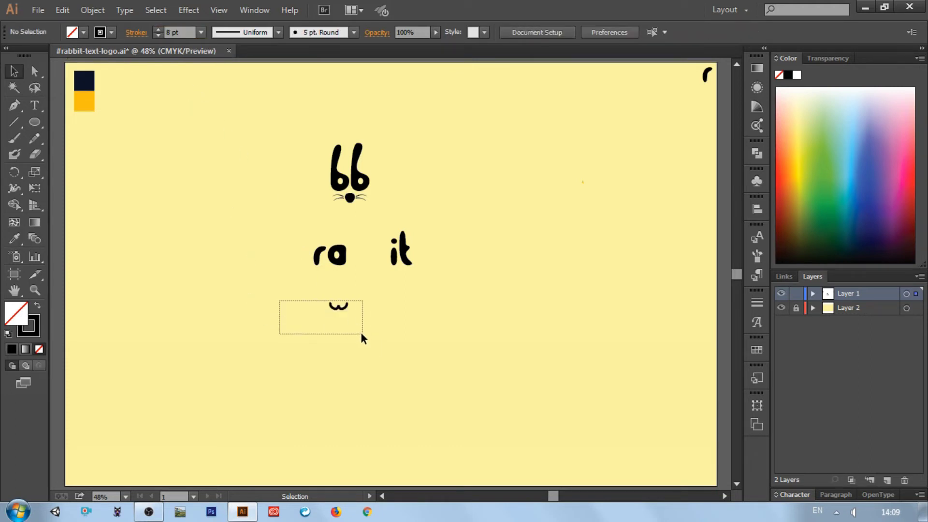
left_click_drag(362, 334, 362, 334)
left_click(88, 10)
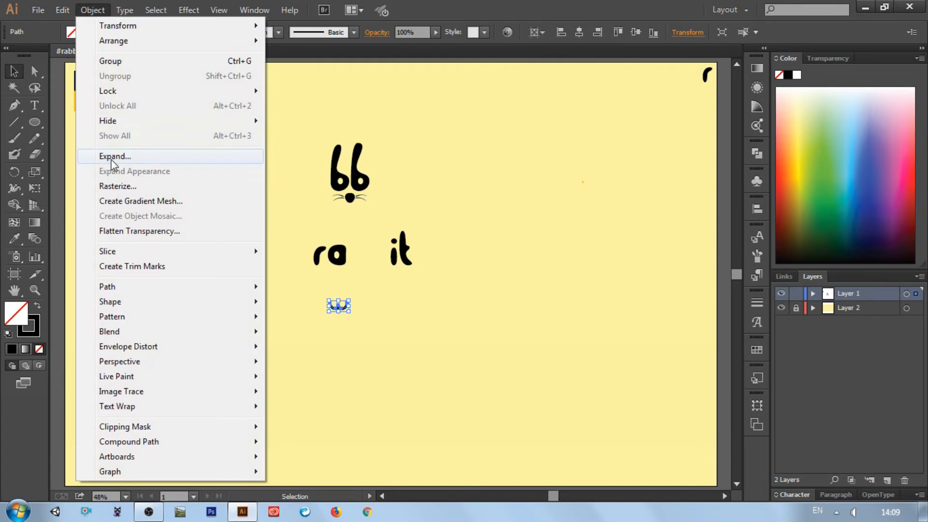
left_click(84, 158)
left_click(576, 398)
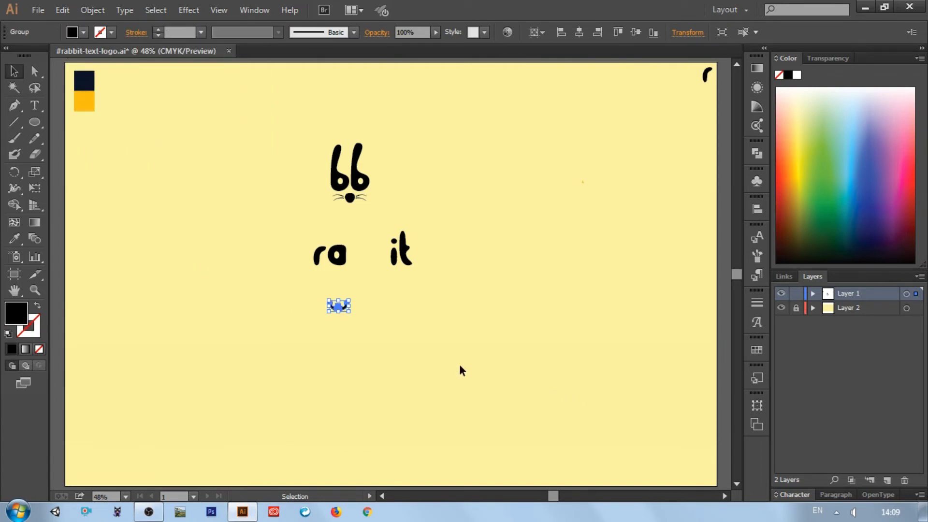
Move the expanded mouth beneath the rabbit's nose and shrink it so it tucks against the nose's lower edge
left_click(381, 340)
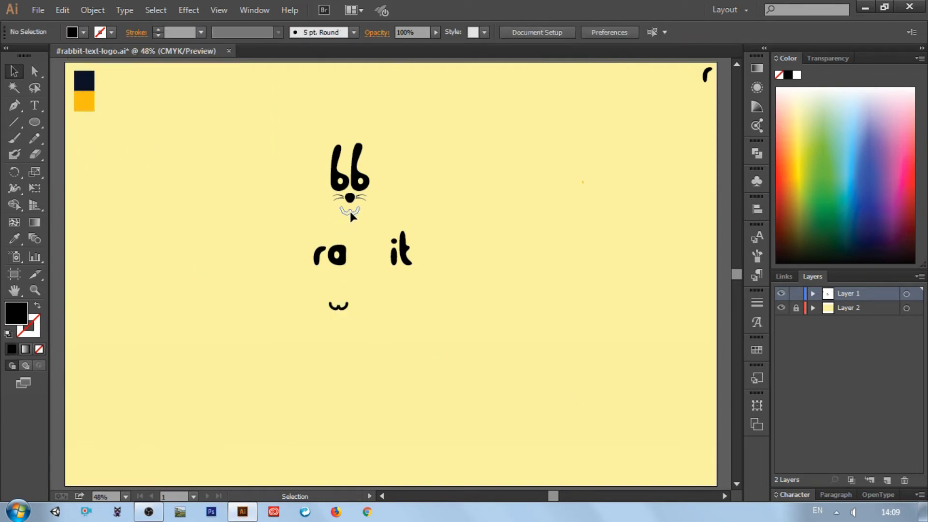
left_click_drag(350, 211, 350, 211)
key("ctrl+equal")
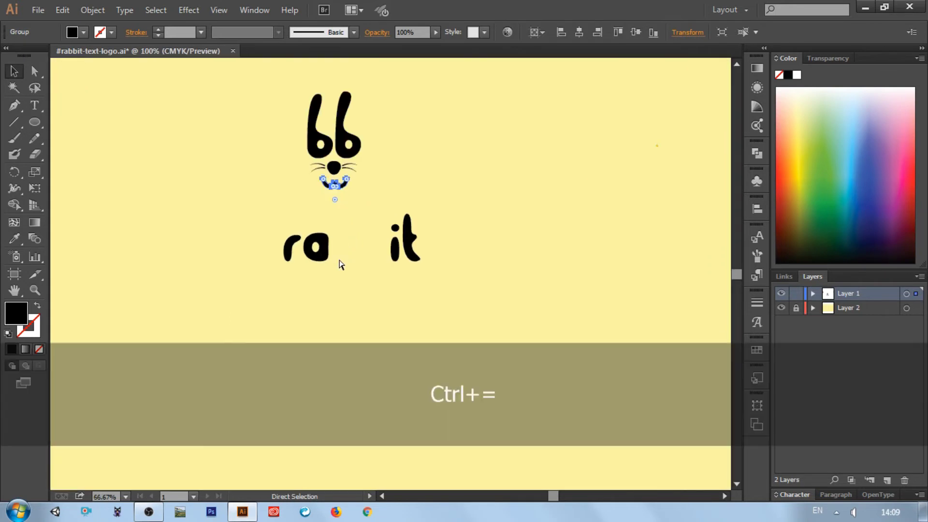
key("ctrl+equal")
scroll(323, 270, "up", 5)
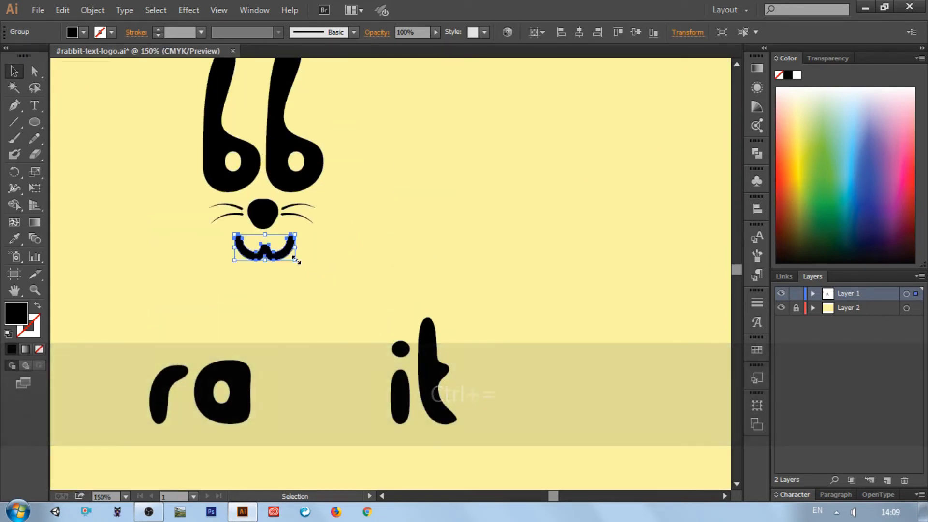
left_click_drag(295, 261, 270, 242)
left_click(326, 272)
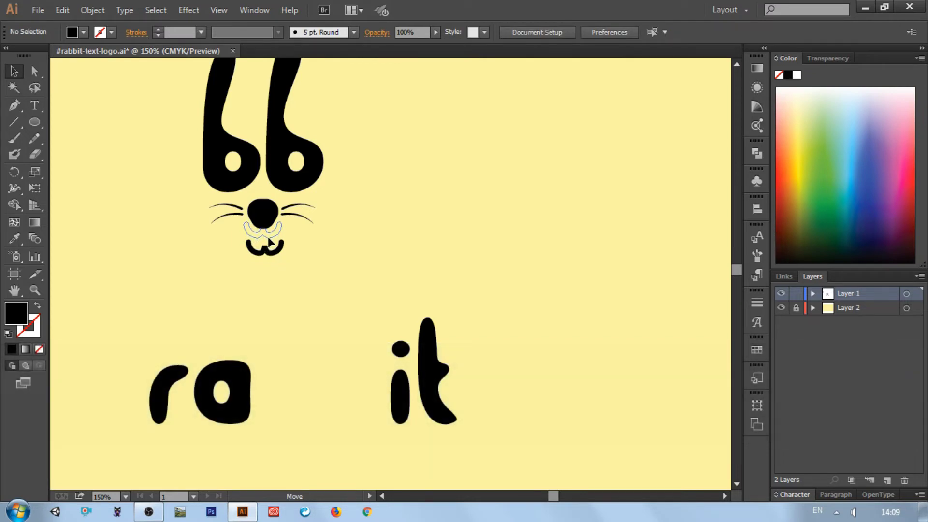
left_click_drag(295, 271, 298, 268)
scroll(305, 273, "up", 3)
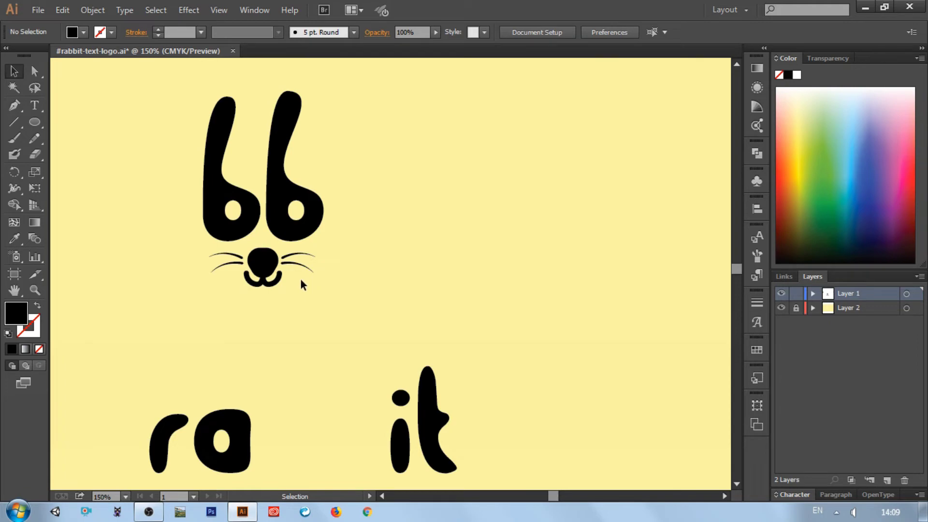
Set the whiskers' stroke weight to 3 pt
key("ctrl+minus")
key("ctrl+minus")
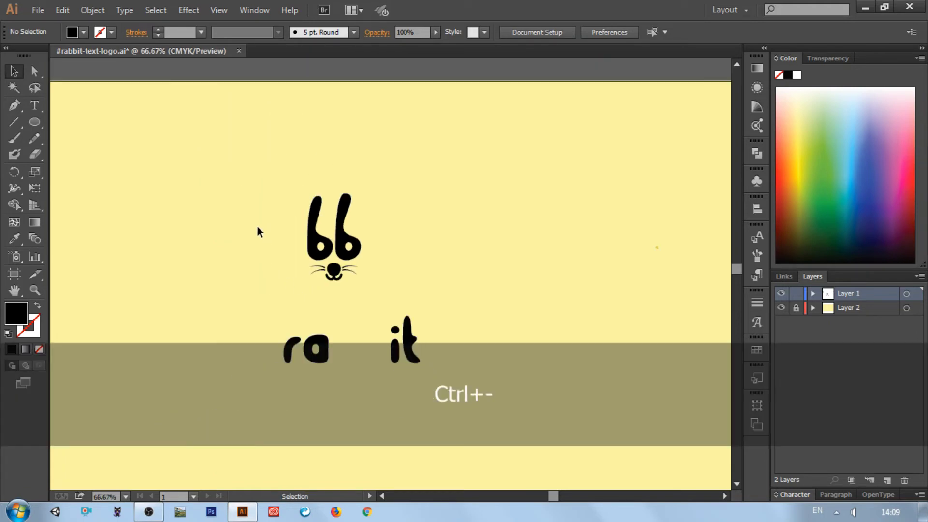
left_click_drag(253, 185, 379, 298)
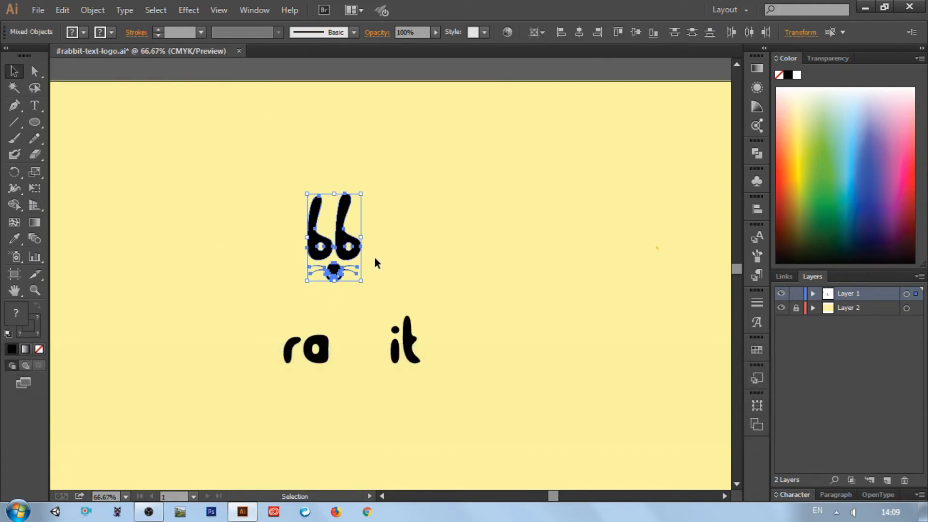
left_click(374, 257)
left_click_drag(295, 264, 384, 300)
left_click(402, 283)
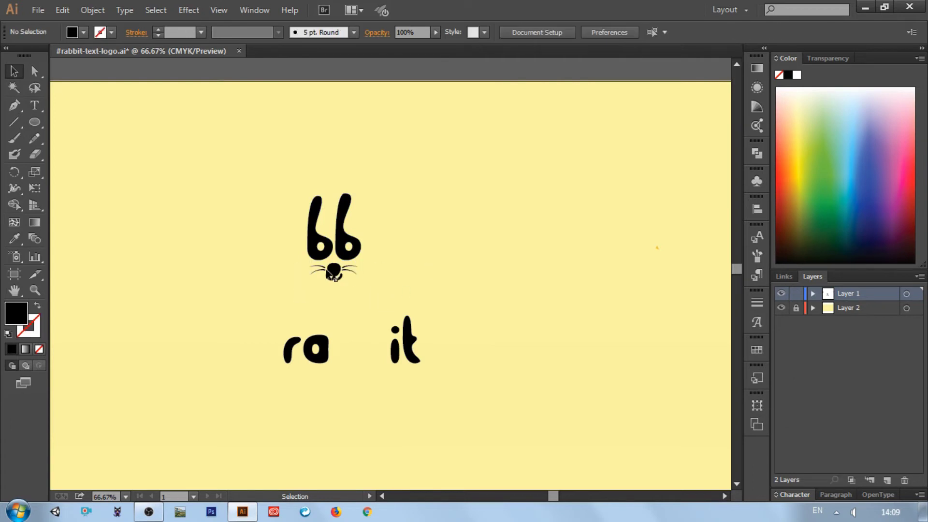
left_click(352, 270)
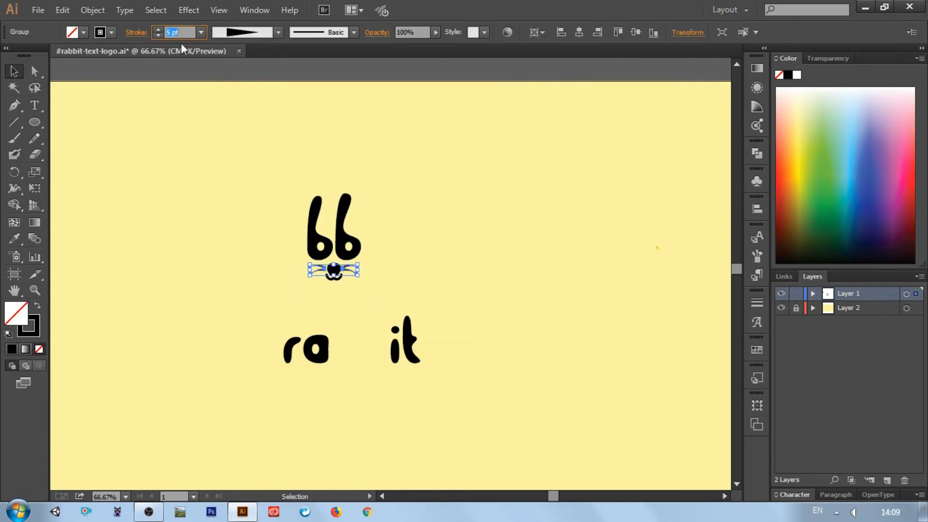
left_click(199, 173)
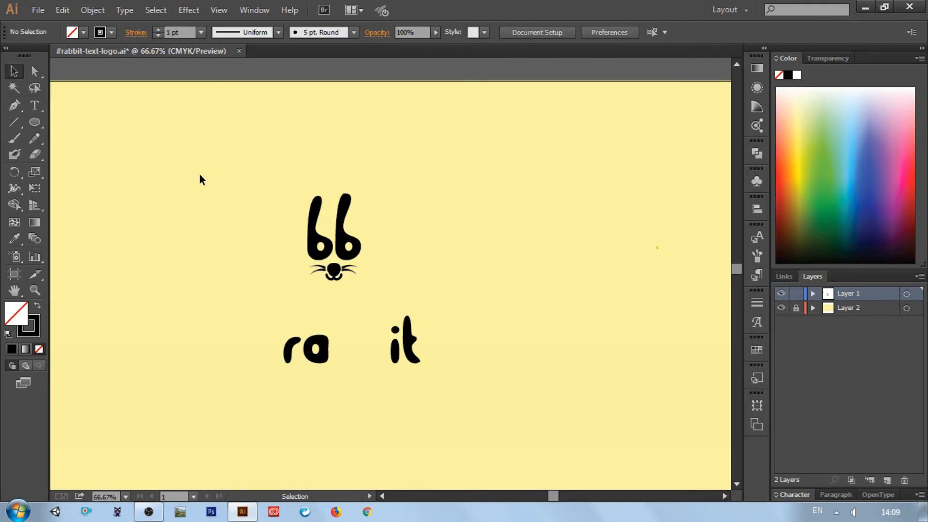
left_click(347, 270)
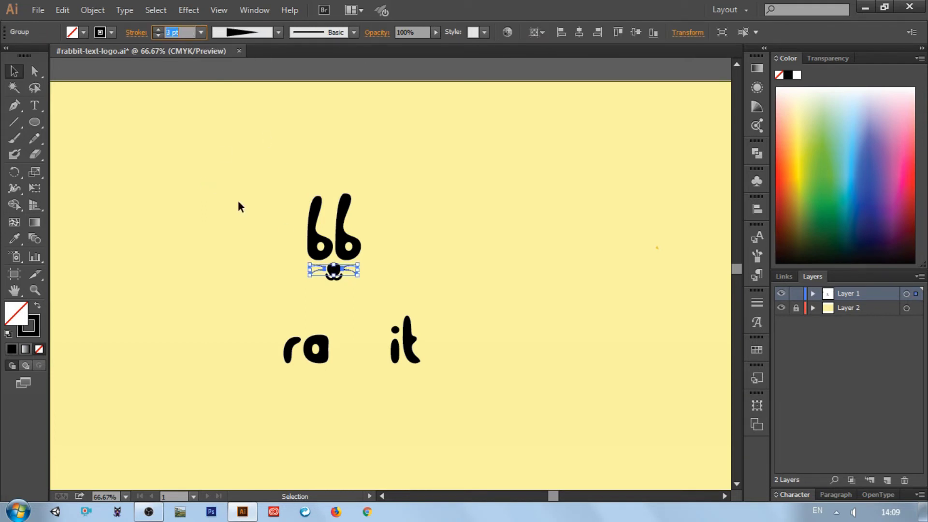
Move the complete "bb" rabbit face into the gap between "ra" and "it" so the letters share one baseline
mouse_move(211, 163)
left_mouse_down()
mouse_move(210, 178)
mouse_move(397, 288)
left_mouse_up()
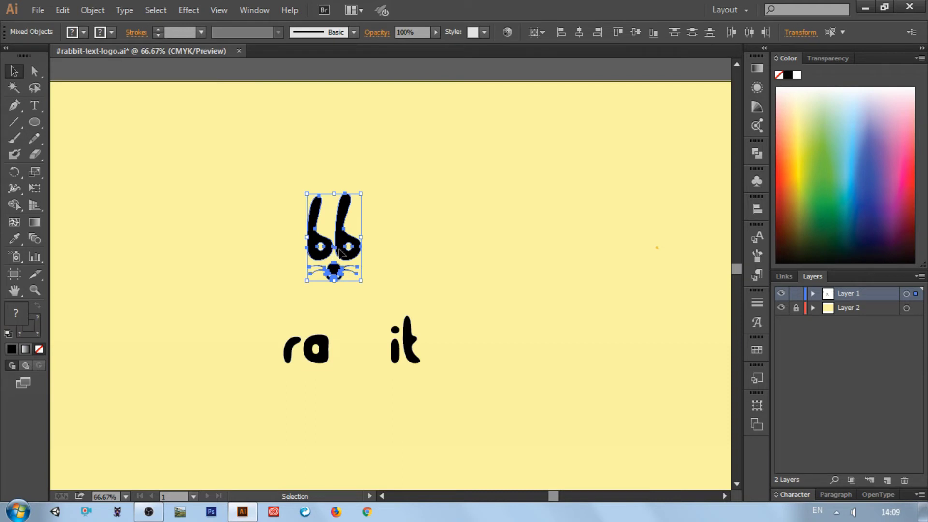
left_click_drag(339, 250, 365, 353)
left_click(469, 274)
scroll(397, 242, "down", 3)
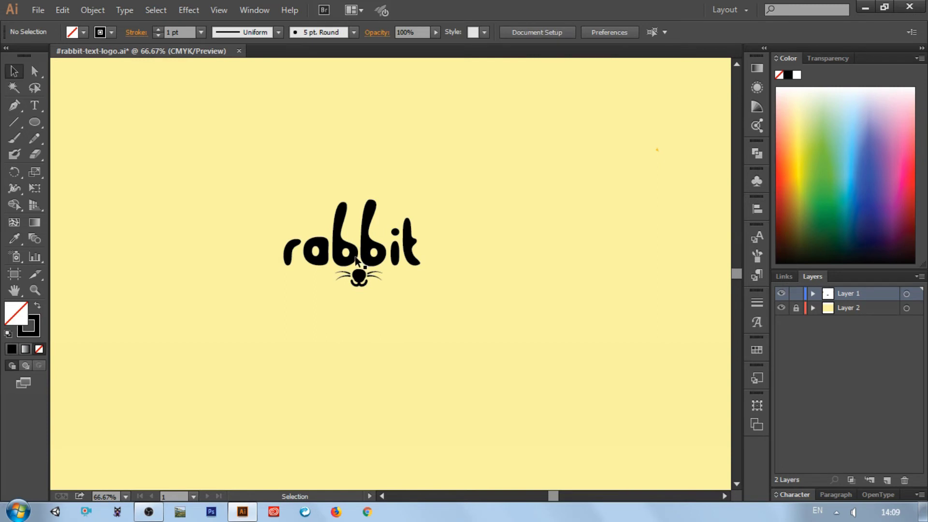
Nudge the "ra" and "it" letter group up slightly to line up with the "bb" letters
left_click(323, 258)
key("Up")
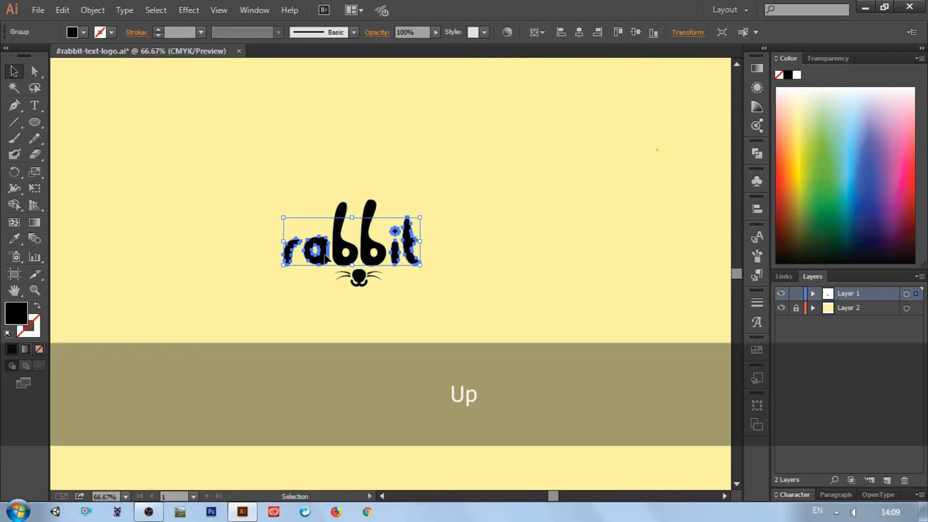
left_click(458, 310)
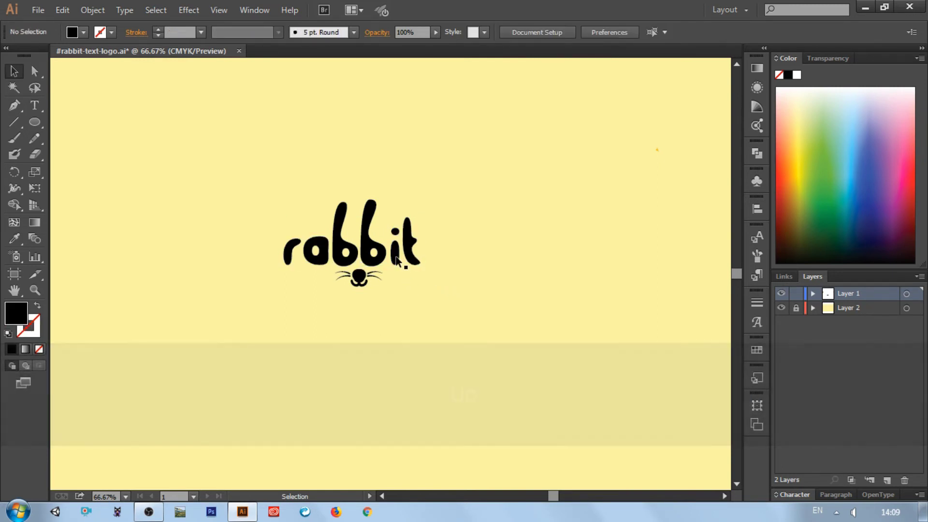
Group the rabbit's nose, whiskers and mouth into one object
left_click_drag(365, 298, 372, 296)
right_click(366, 280)
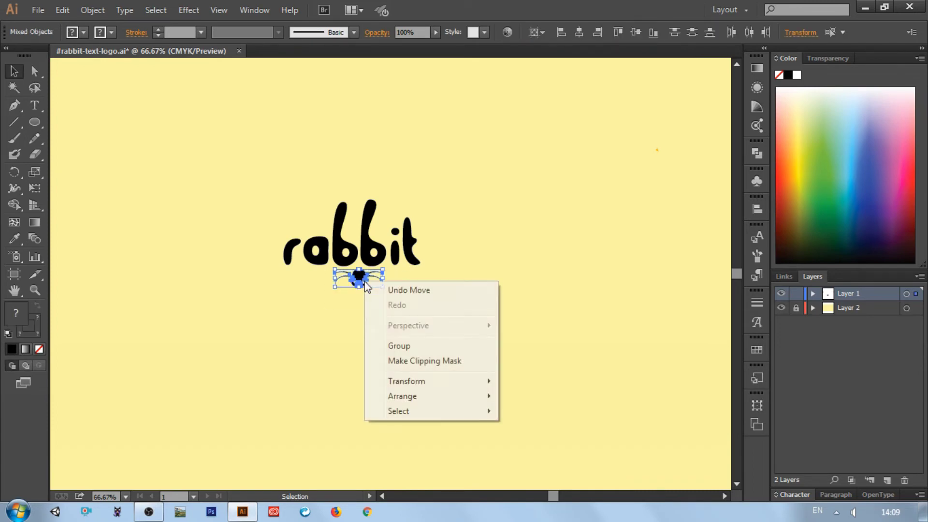
left_click(407, 347)
left_click(409, 346)
left_click(366, 284)
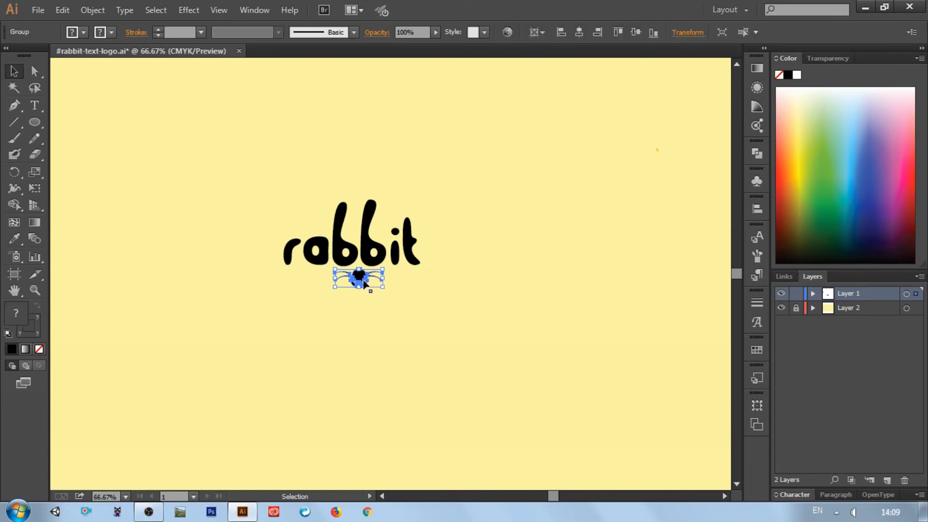
Nudge the grouped nose, whiskers and mouth up closer to the bottom of the "bb" letters
key("Up")
key("Up")
key("Up")
key("Up")
left_click(422, 322)
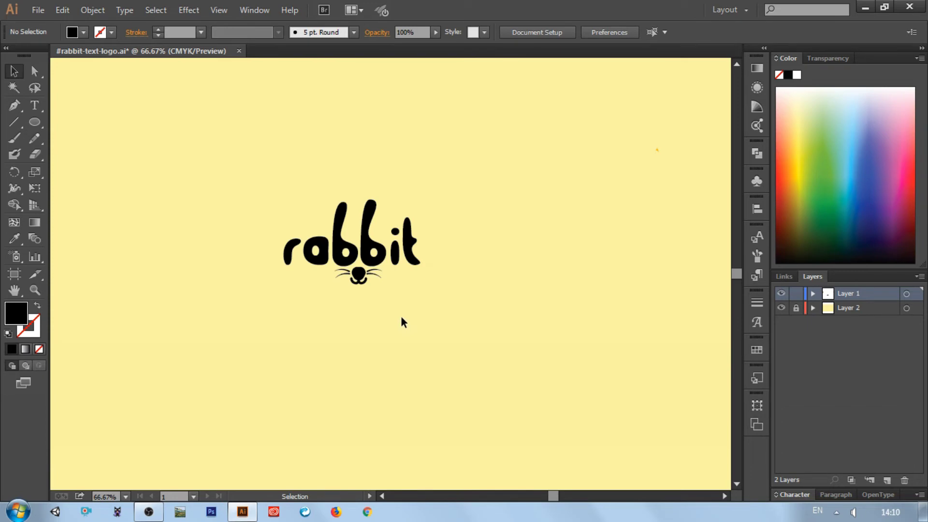
left_click(364, 281)
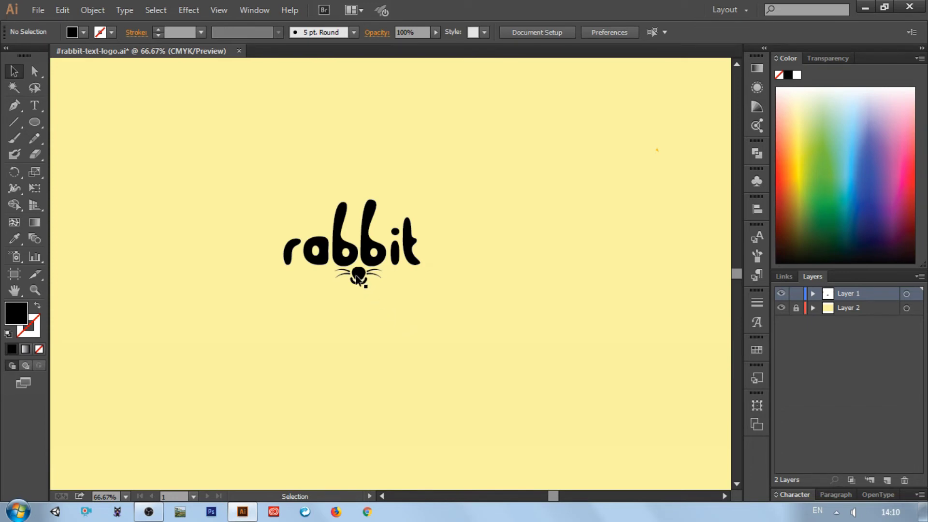
left_click(397, 323)
Group all the lettering and the facial features into a single logo object
left_click_drag(241, 183, 432, 304)
right_click(419, 257)
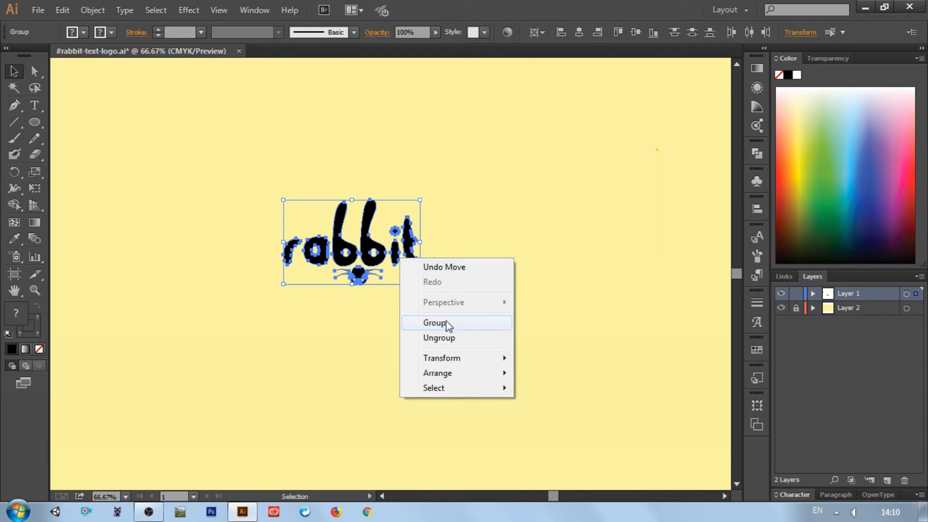
left_click(442, 322)
left_click(459, 330)
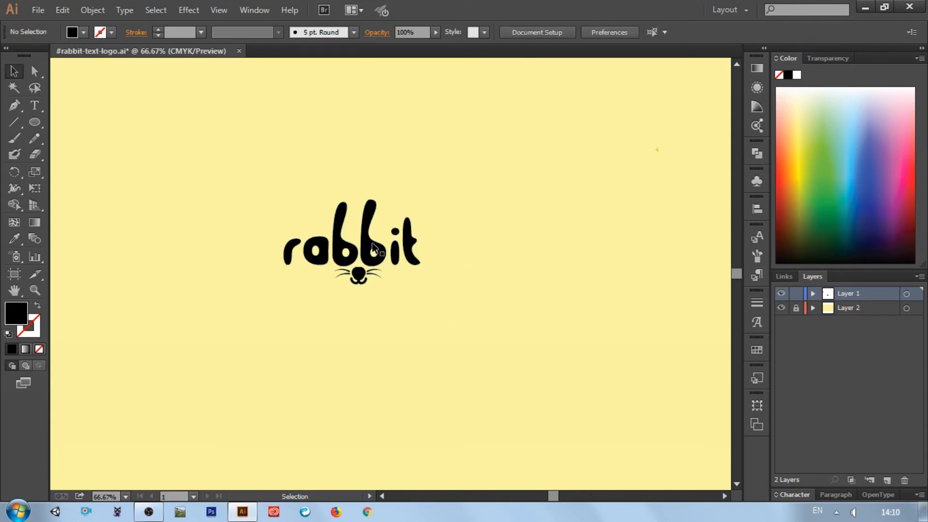
Centre the grouped rabbit logo horizontally and vertically on the artboard
left_click(374, 276)
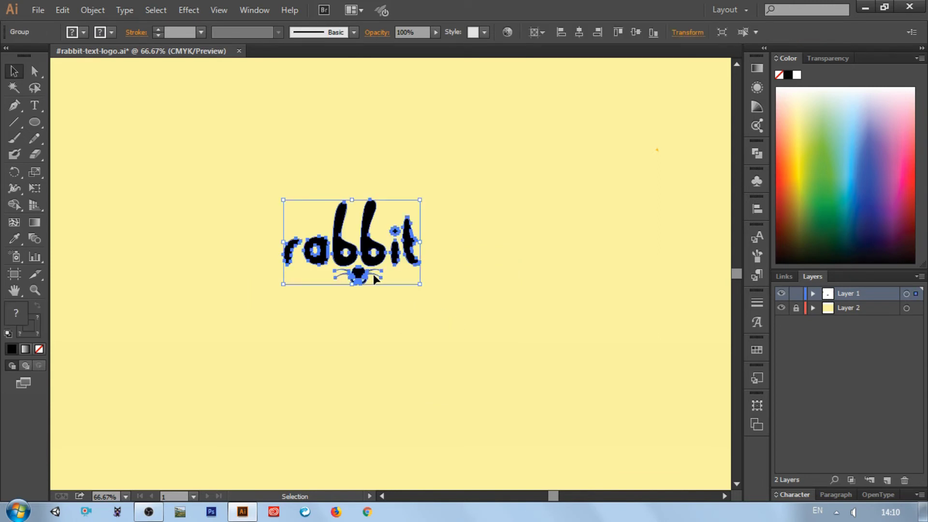
left_click(575, 32)
left_click(634, 32)
left_click(590, 144)
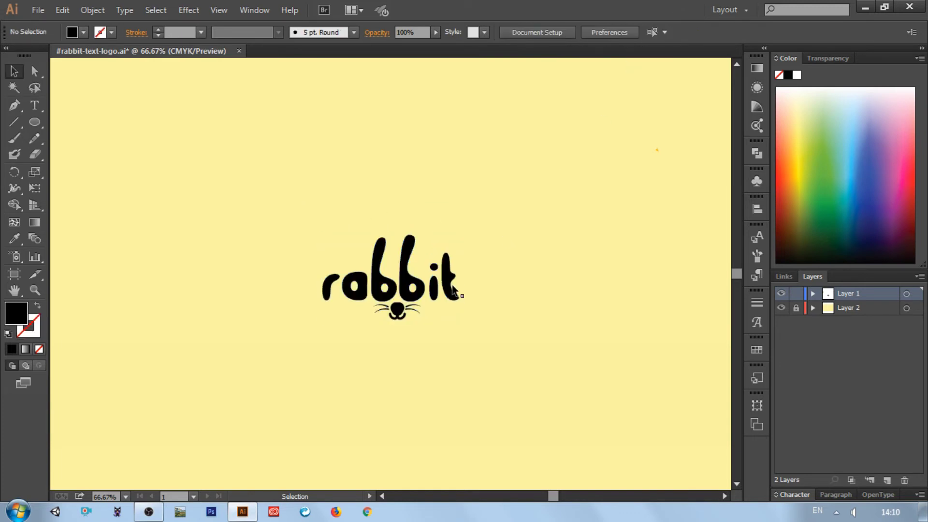
Duplicate the rabbit logo and place the copy in the empty area above and left of the original
left_click(404, 280)
key("ctrl+c")
key("ctrl+v")
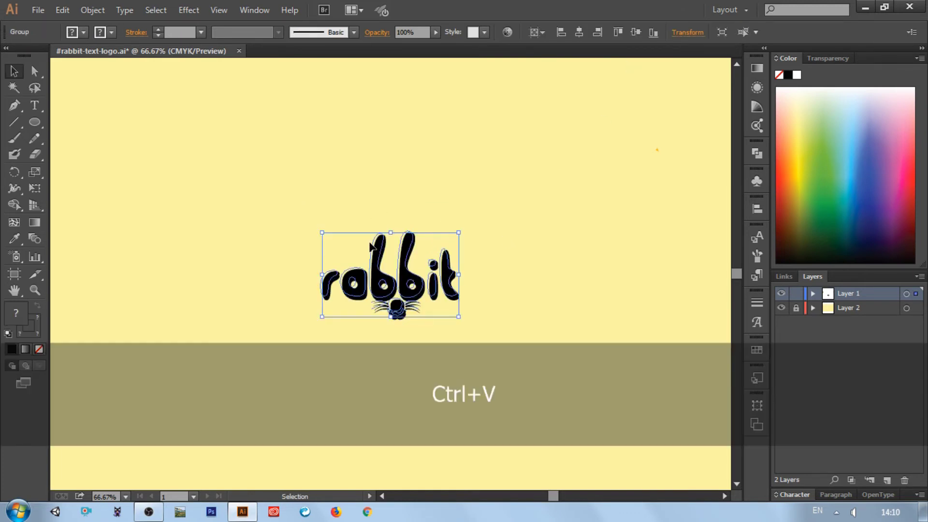
left_click_drag(372, 246, 253, 154)
Apply Offset Path to the copied logo with a 15 px offset, round joins and a miter limit of 4
left_click(92, 9)
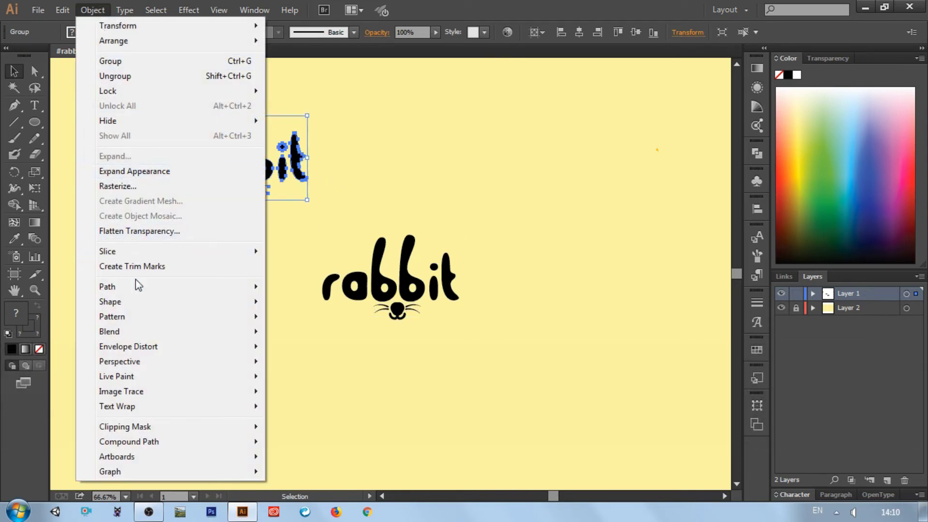
mouse_move(240, 286)
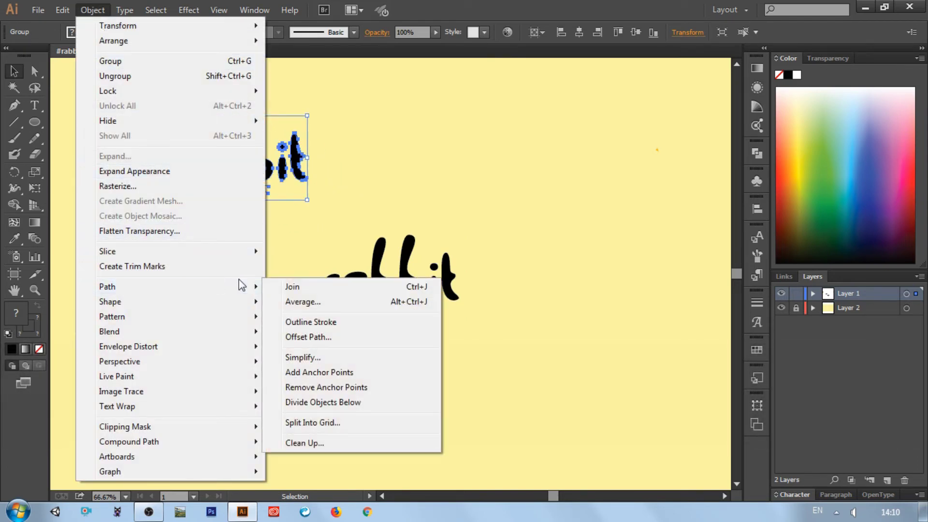
left_click(326, 337)
left_click(682, 244)
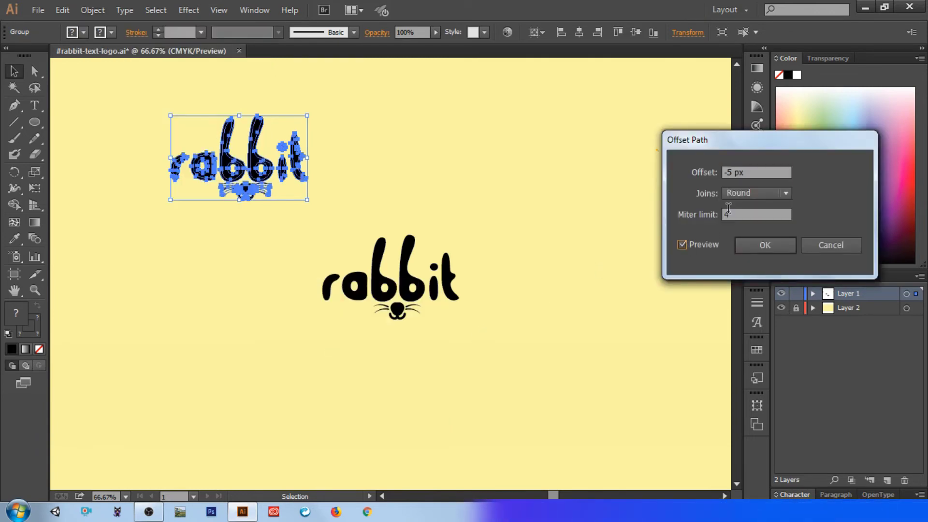
left_click(759, 171)
scroll(760, 171, "up", 12)
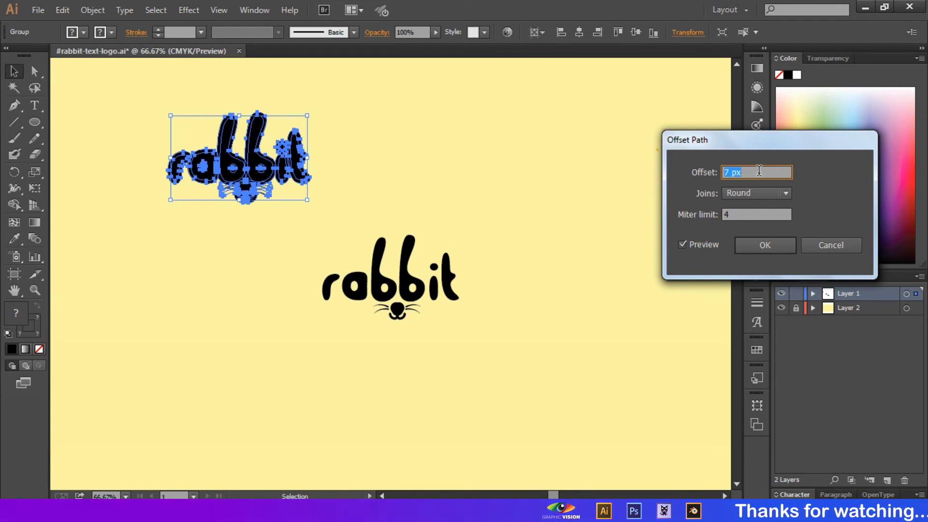
scroll(759, 171, "up", 5)
scroll(759, 172, "up", 4)
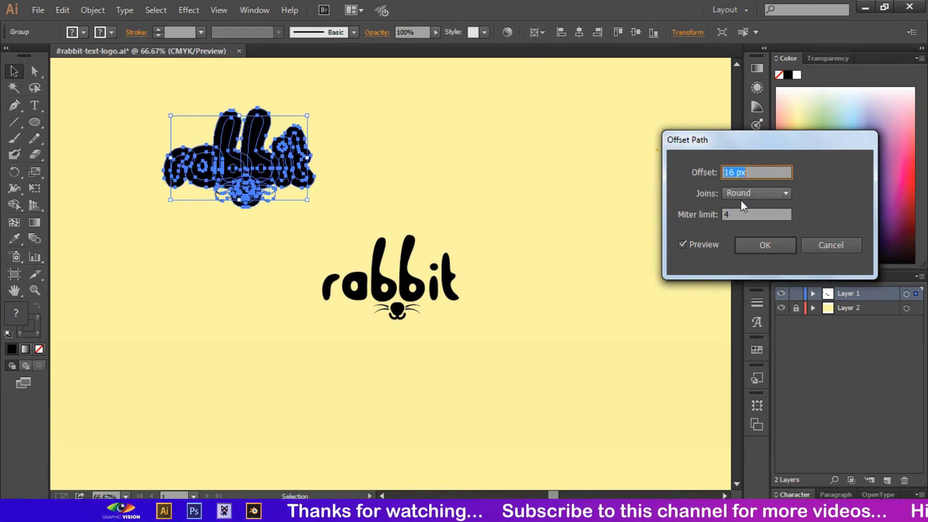
left_click(755, 243)
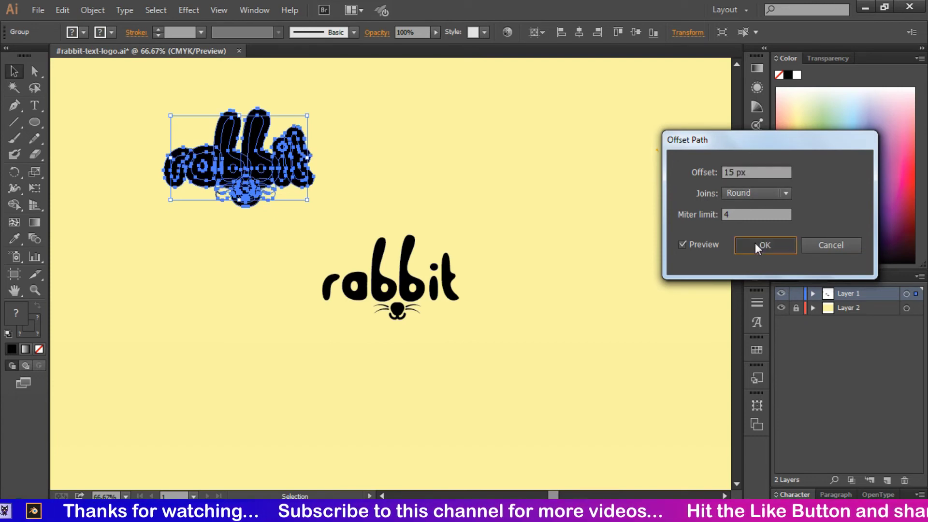
Unite all the offset shapes of the copied logo into one solid silhouette with Pathfinder
left_click_drag(393, 120, 235, 191)
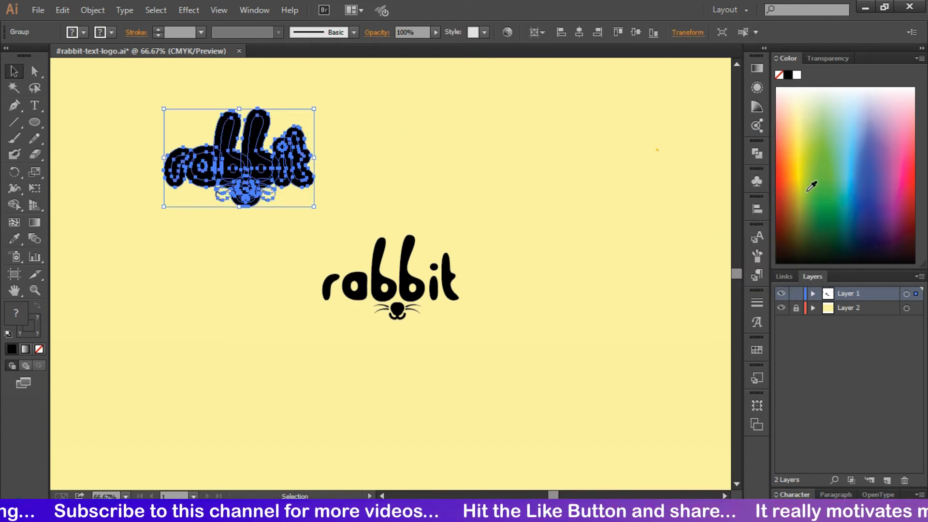
left_click(757, 152)
left_click(599, 175)
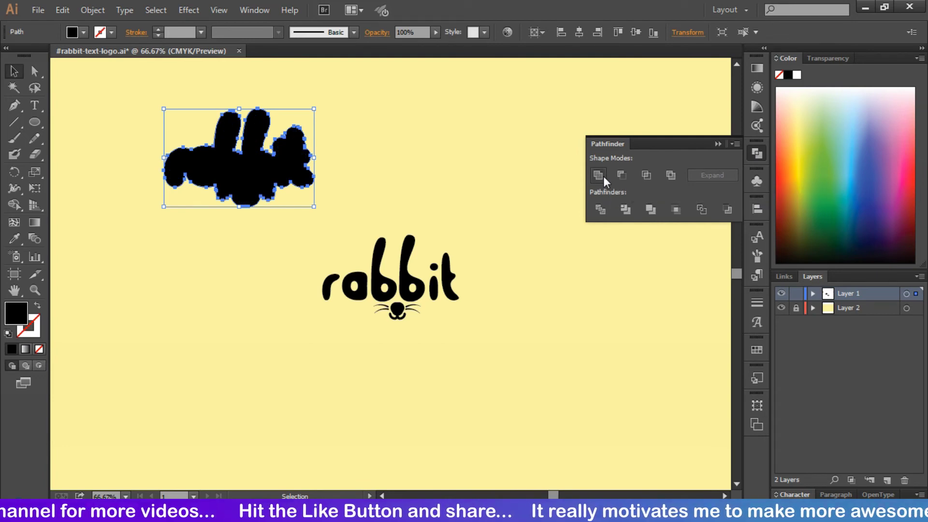
left_click(718, 144)
left_click(404, 175)
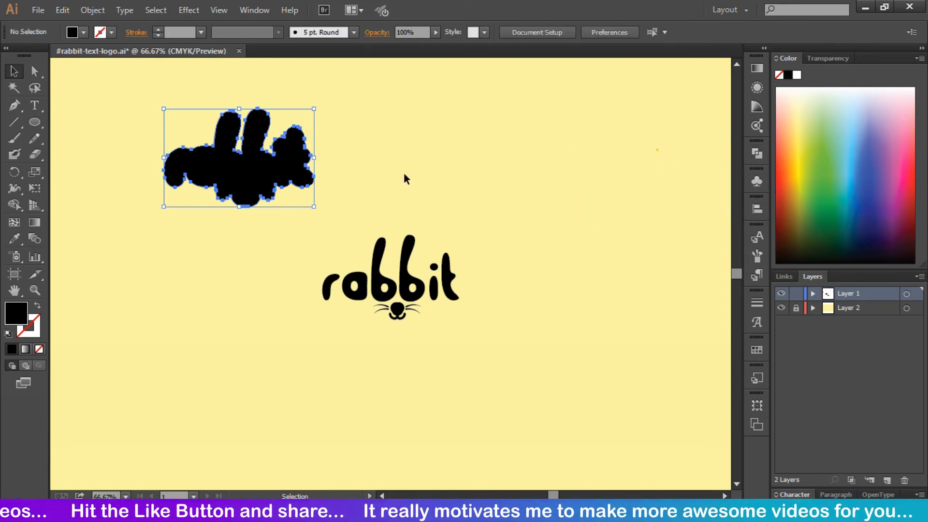
Create an inner offset path of the silhouette at -9 px with round joins
left_click(275, 168)
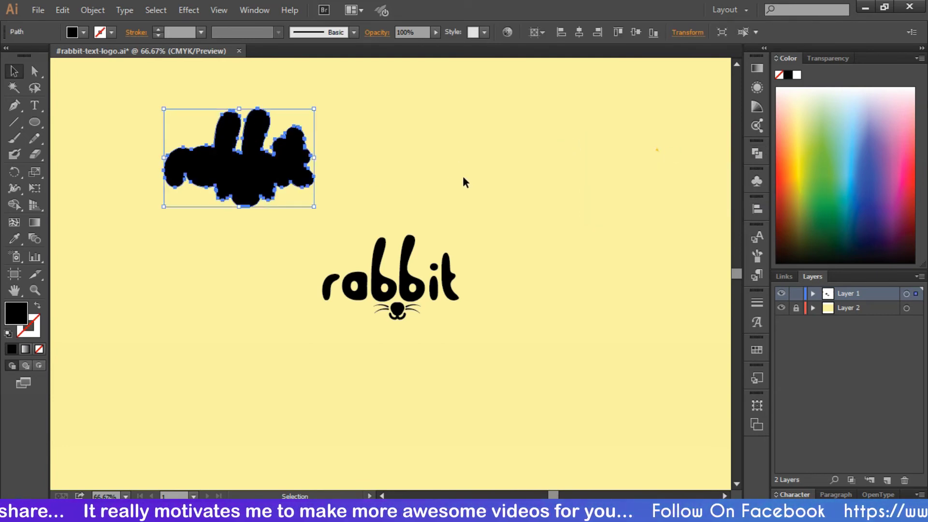
left_click(92, 10)
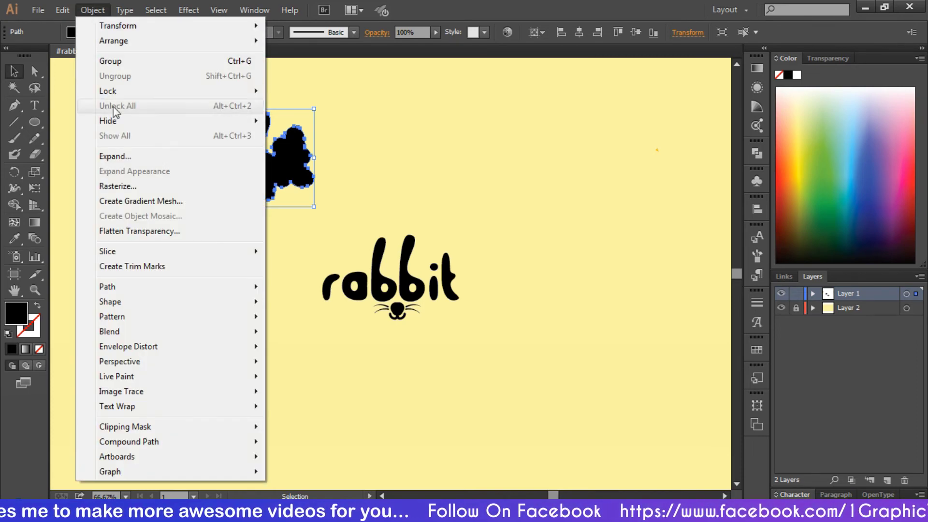
mouse_move(145, 287)
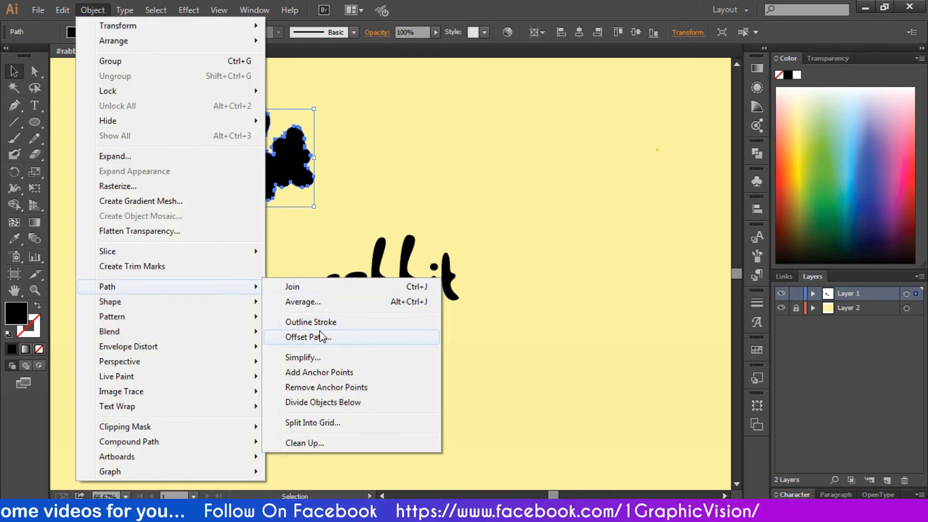
left_click(321, 336)
left_click(691, 245)
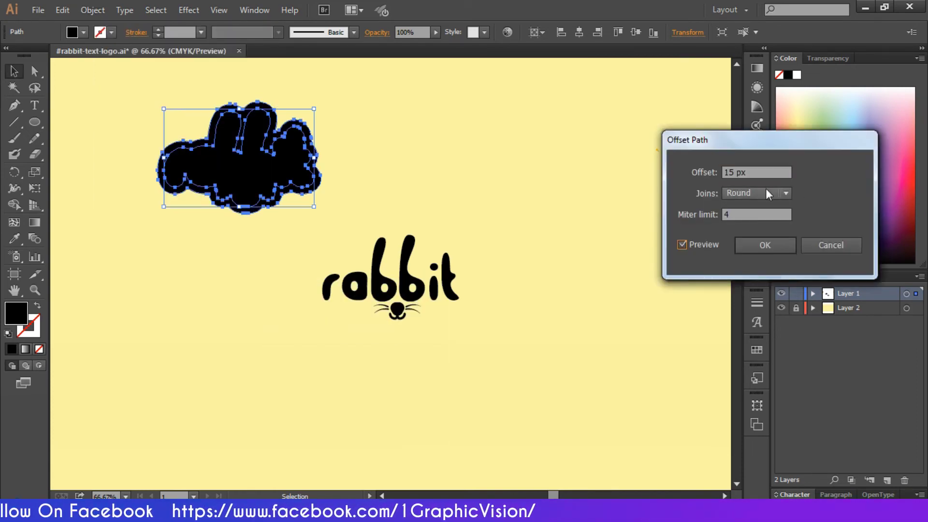
left_click(763, 171)
scroll(764, 172, "down", 19)
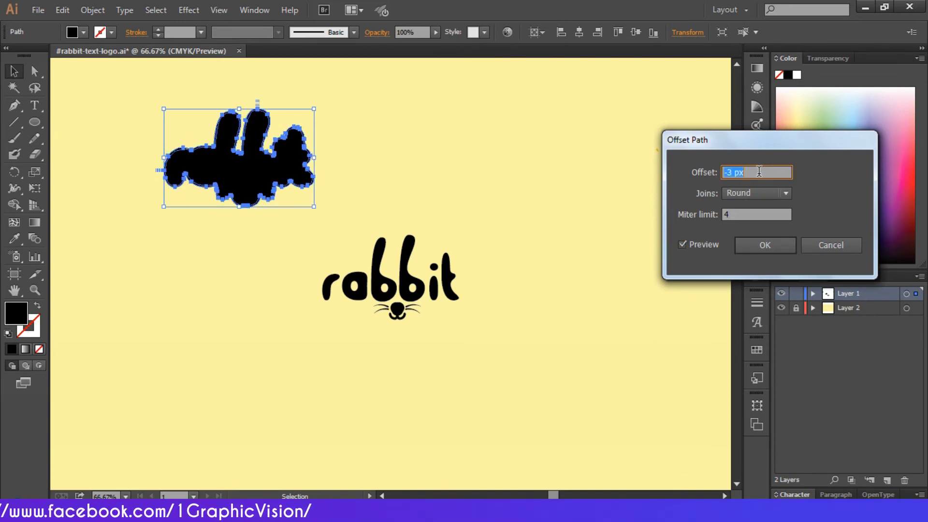
scroll(759, 171, "down", 3)
scroll(759, 172, "down", 2)
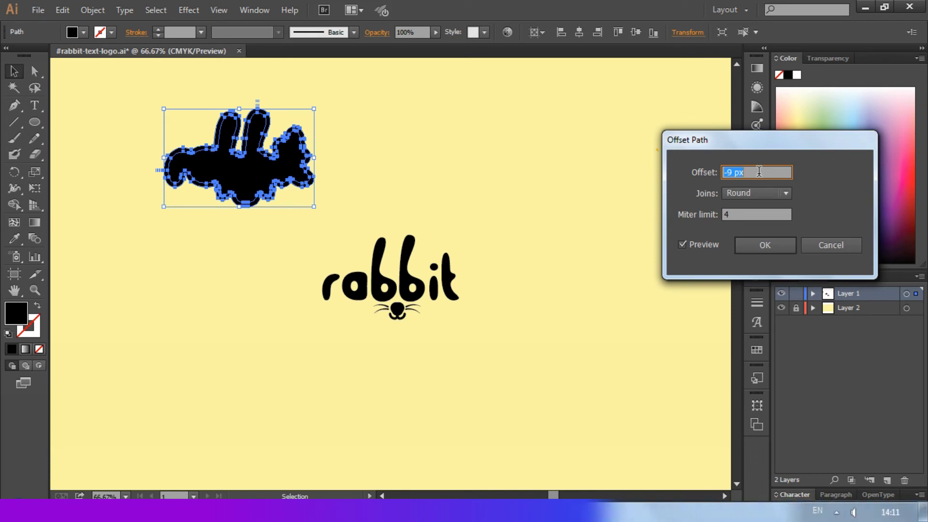
left_click(752, 247)
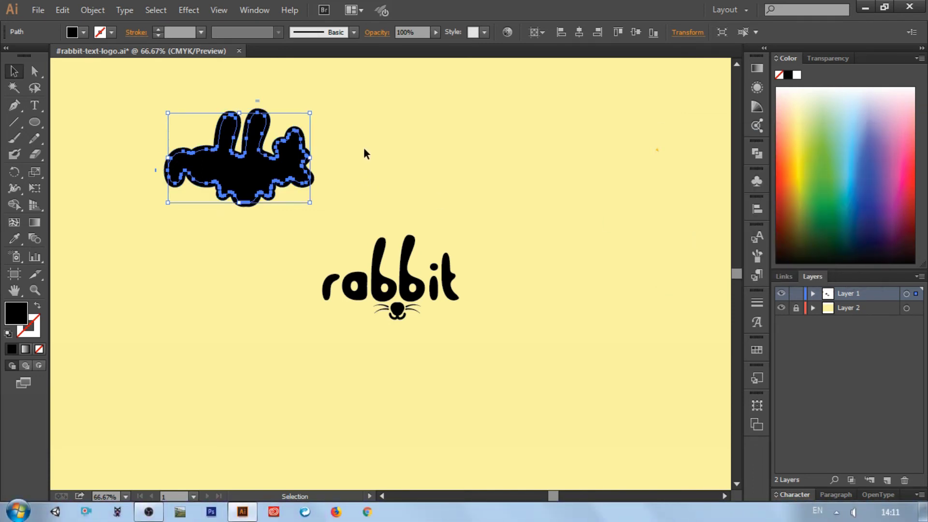
Subtract the inner offset shape from the silhouette with Minus Front, leaving a hollow contour
left_click_drag(357, 122, 253, 207)
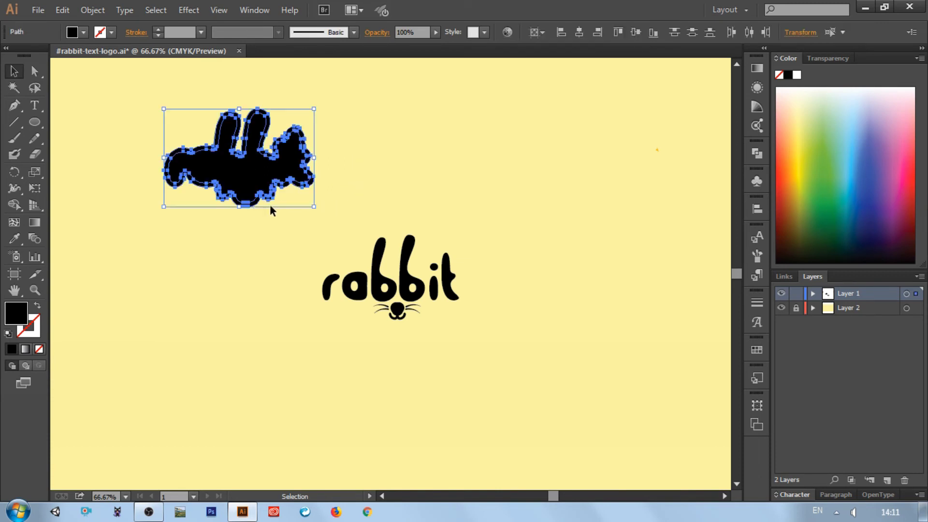
left_click(757, 153)
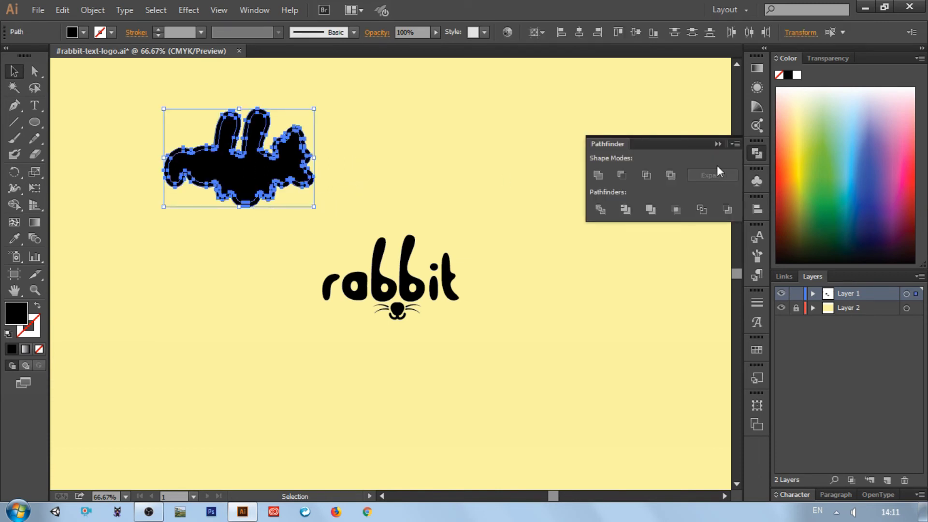
left_click(619, 179)
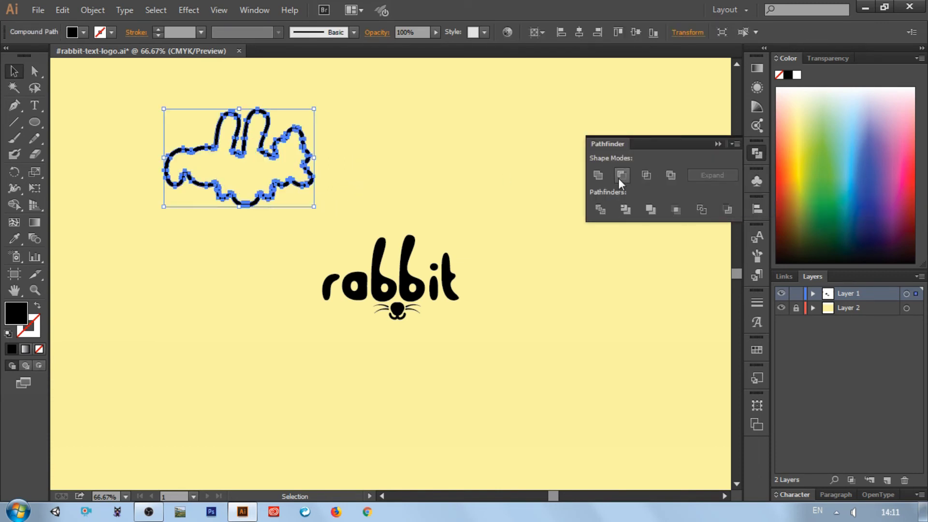
left_click(719, 144)
left_click(400, 157)
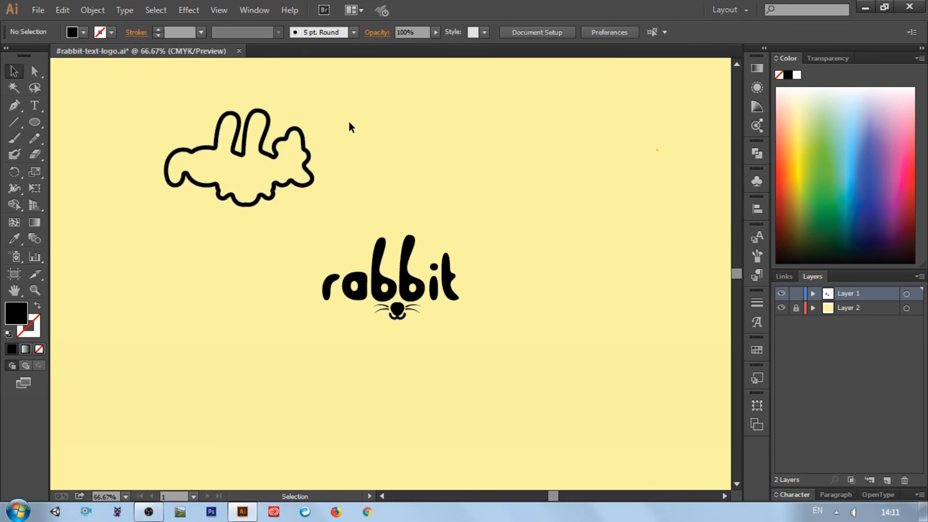
Centre the hollow contour horizontally and vertically on the artboard so it surrounds the rabbit logo
left_click_drag(348, 122, 253, 208)
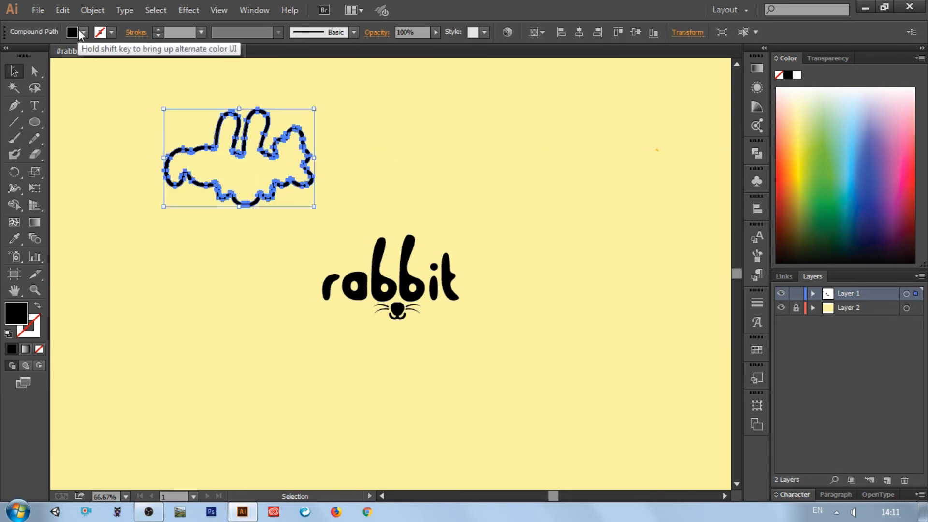
left_click(580, 30)
left_click(636, 33)
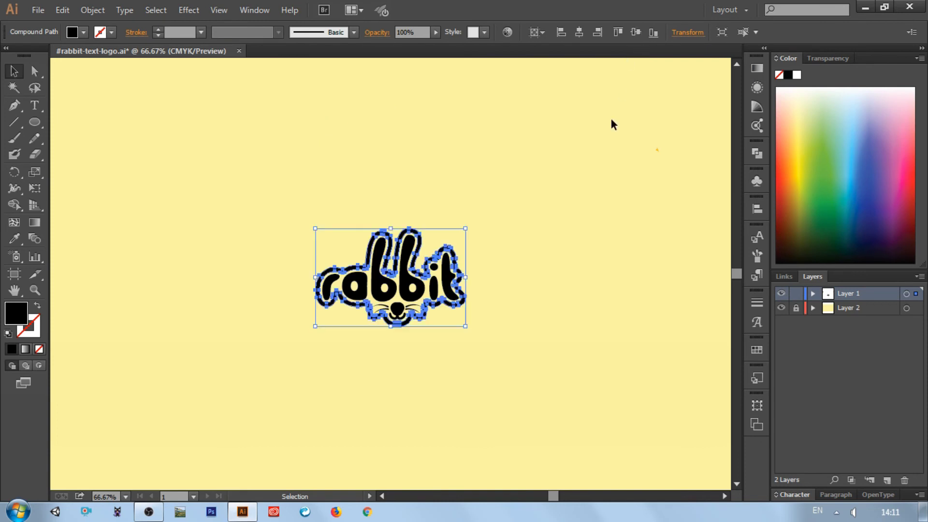
left_click(608, 121)
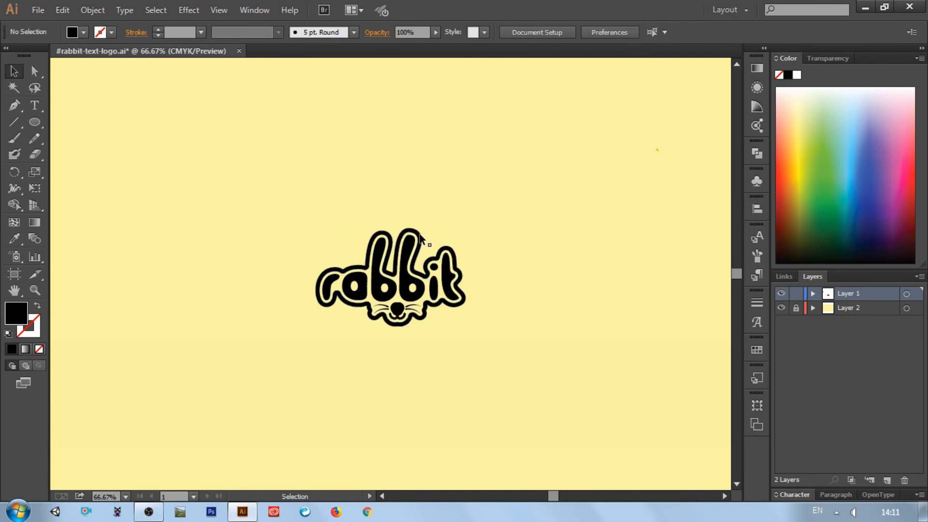
left_click(420, 237)
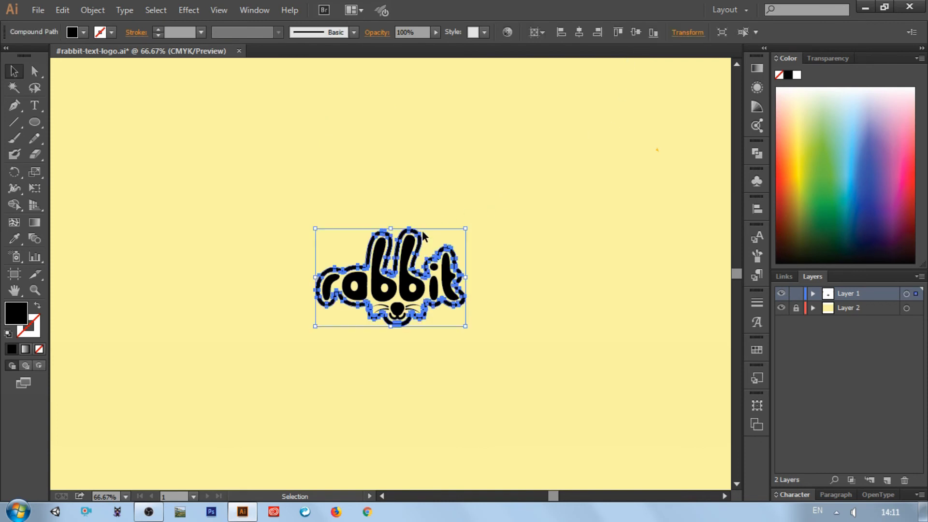
Fill the hollow contour around the logo with the orange of the sample swatch using the Eyedropper
key("ctrl+0")
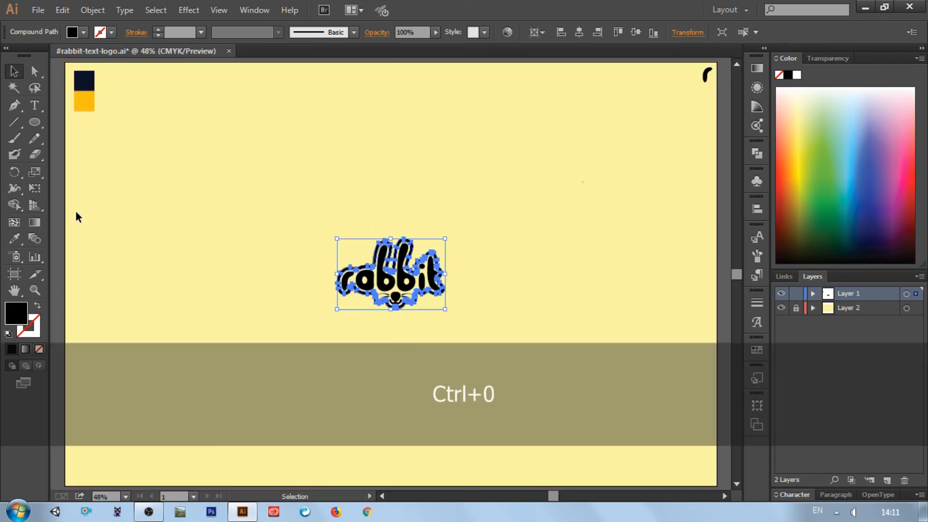
left_click(15, 238)
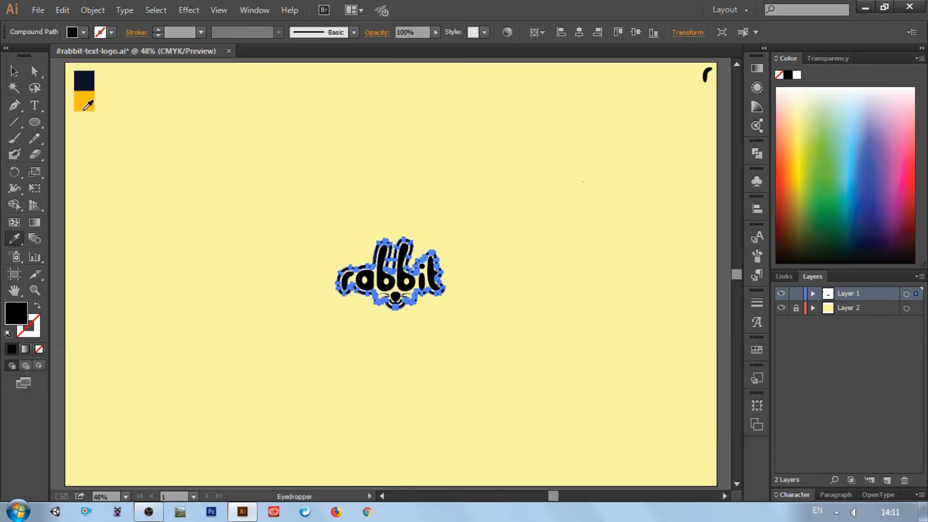
left_click(85, 105)
left_click(18, 65)
left_click(282, 249)
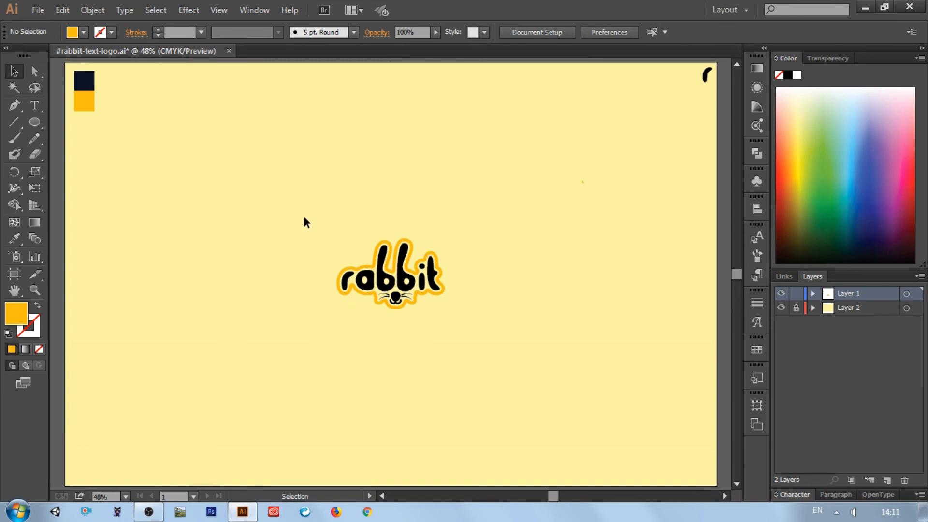
Group the rabbit logo together with its orange contour
left_click_drag(302, 219, 483, 360)
right_click(414, 280)
left_click(447, 345)
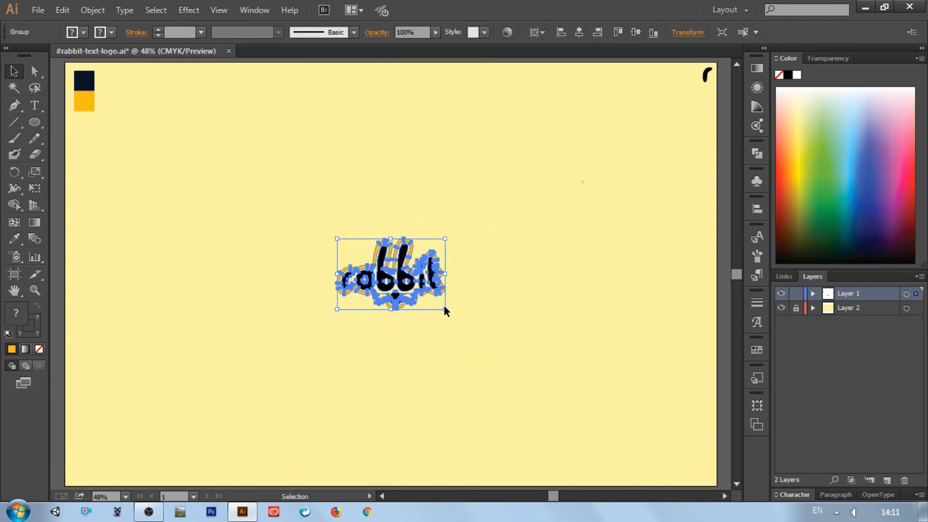
Enlarge the grouped logo from its centre to about one and a half times its size and centre it on the artboard
key("alt")
left_click_drag(451, 317, 517, 280)
left_click(518, 279)
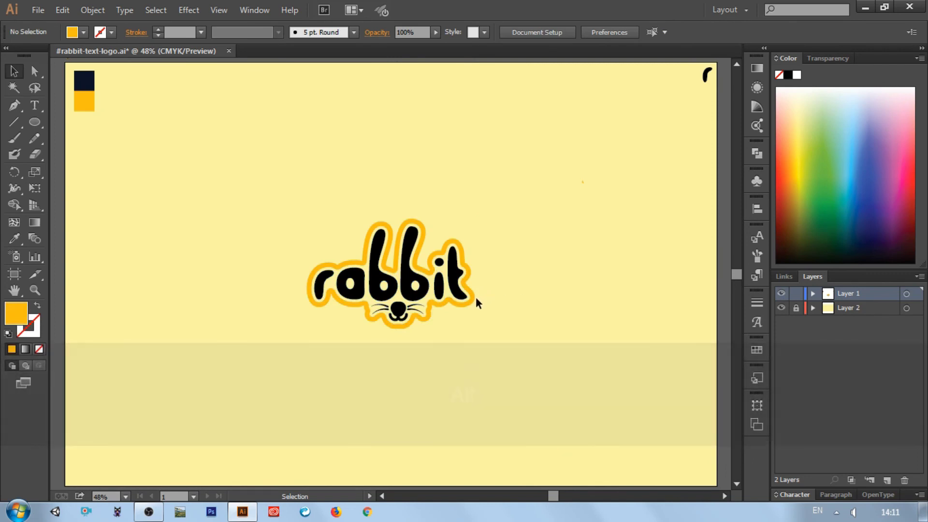
left_click(474, 304)
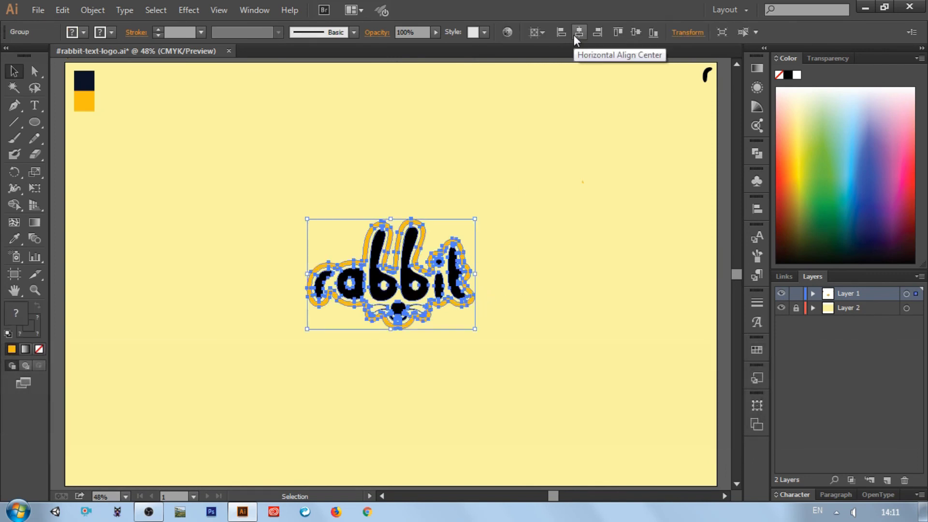
left_click(630, 35)
left_click(622, 120)
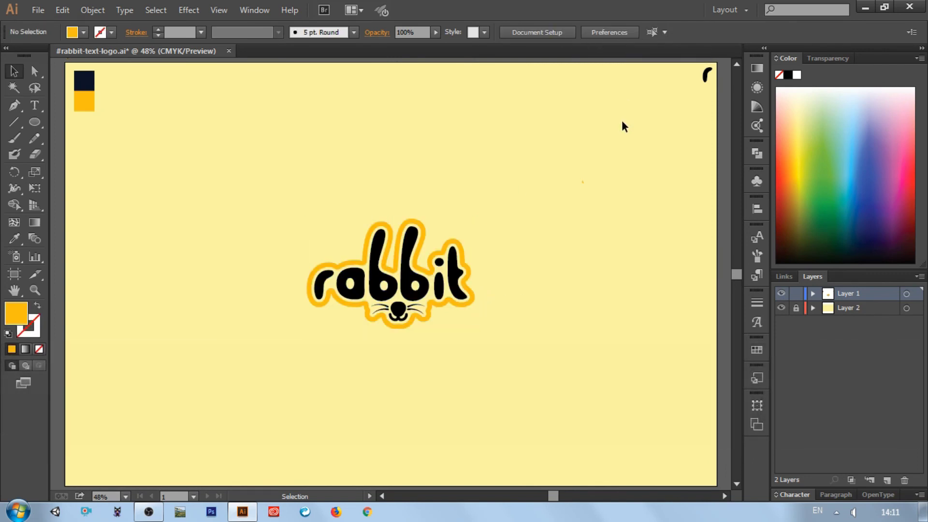
Ungroup the logo from its contour and fill the lettering and rabbit face with the dark navy of the sample swatch
right_click(434, 282)
left_click(507, 360)
left_click(504, 356)
left_click(422, 292)
left_click(15, 238)
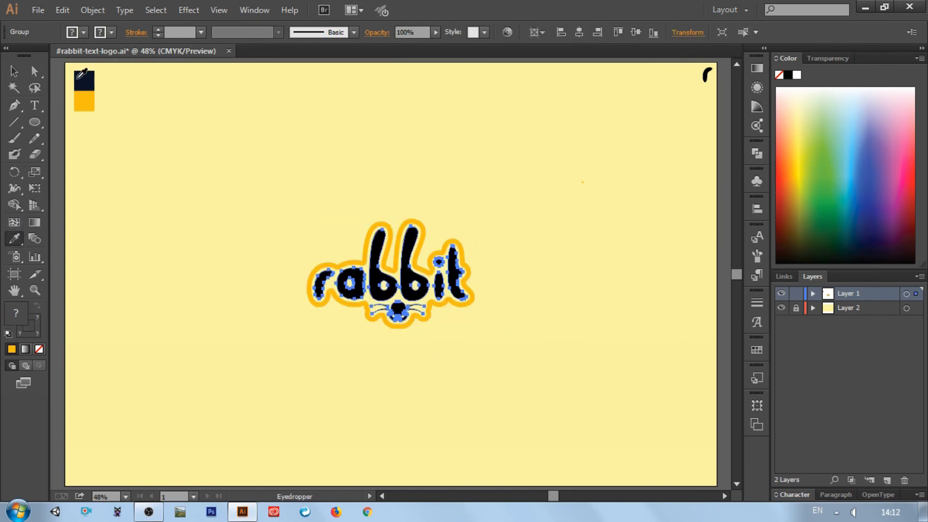
left_click(84, 81)
left_click(14, 73)
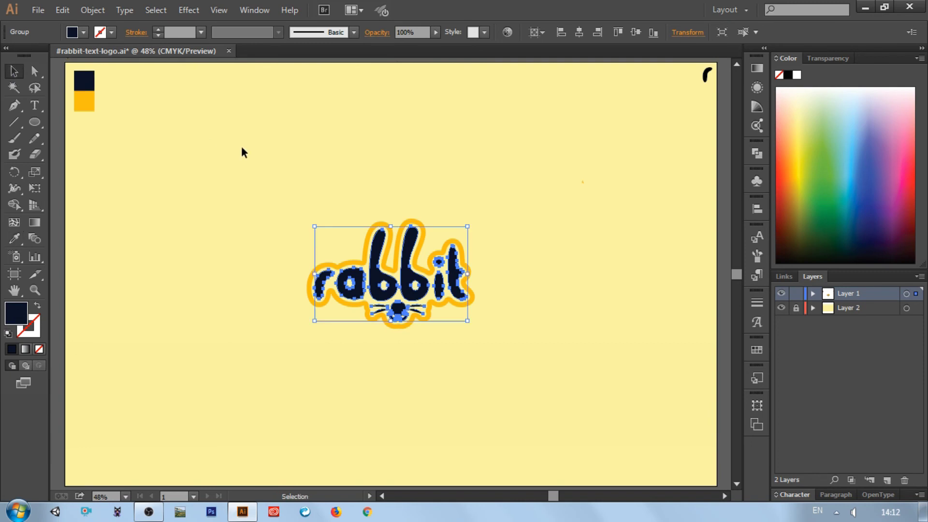
left_click(265, 173)
Group the navy lettering and the orange contour into one object again
left_click_drag(257, 170, 516, 392)
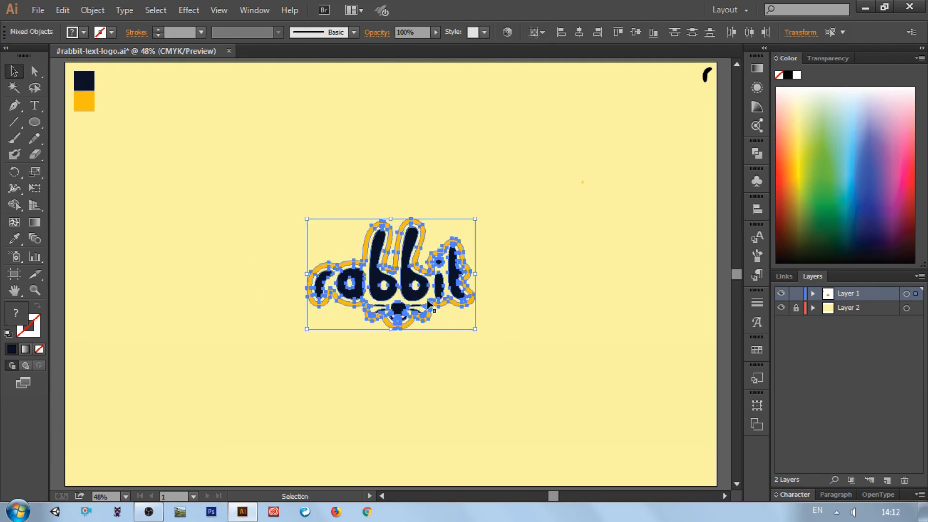
right_click(421, 296)
left_click(449, 349)
left_click(632, 356)
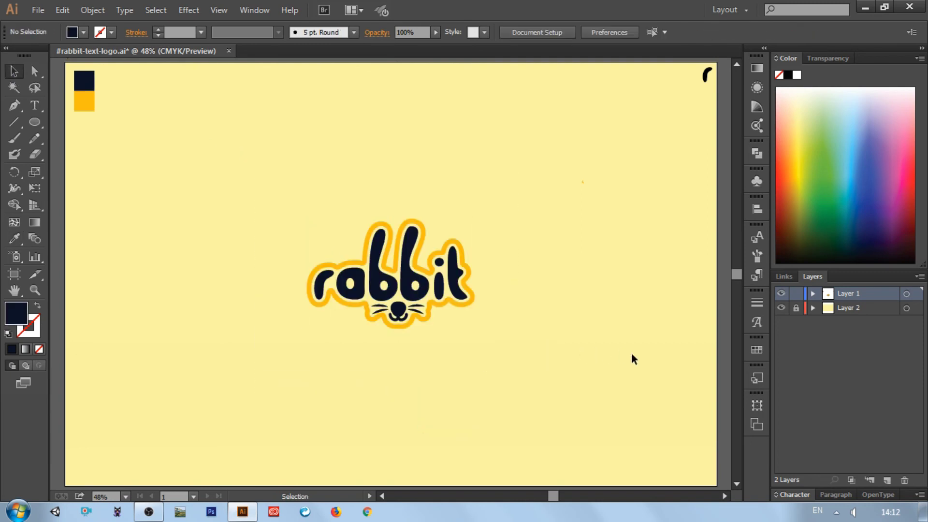
left_click(819, 375)
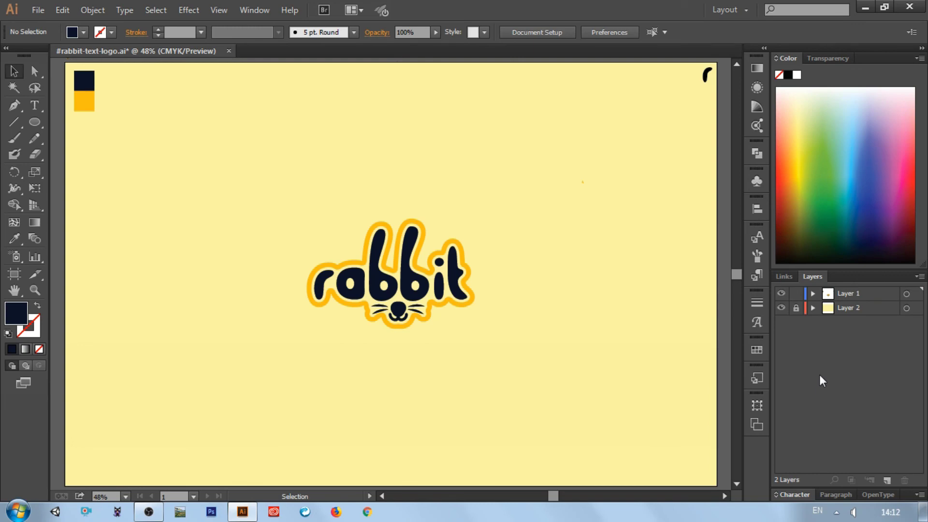
Move the grouped logo horizontally into the left half of the artboard
left_click_drag(551, 182, 412, 334)
left_click_drag(404, 290, 277, 288)
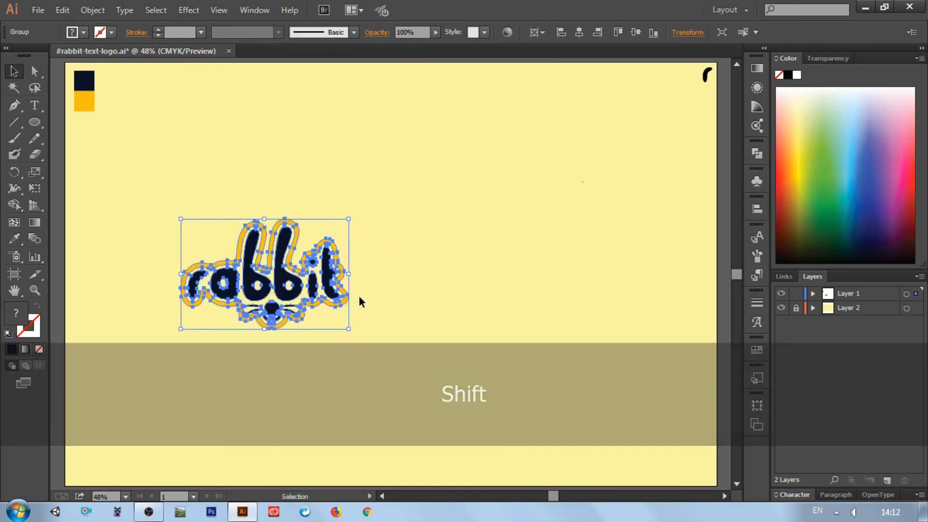
left_click(359, 296)
Ungroup the logo and place a copy of only the navy lettering and face level with it in the artboard's right half
left_click(283, 290)
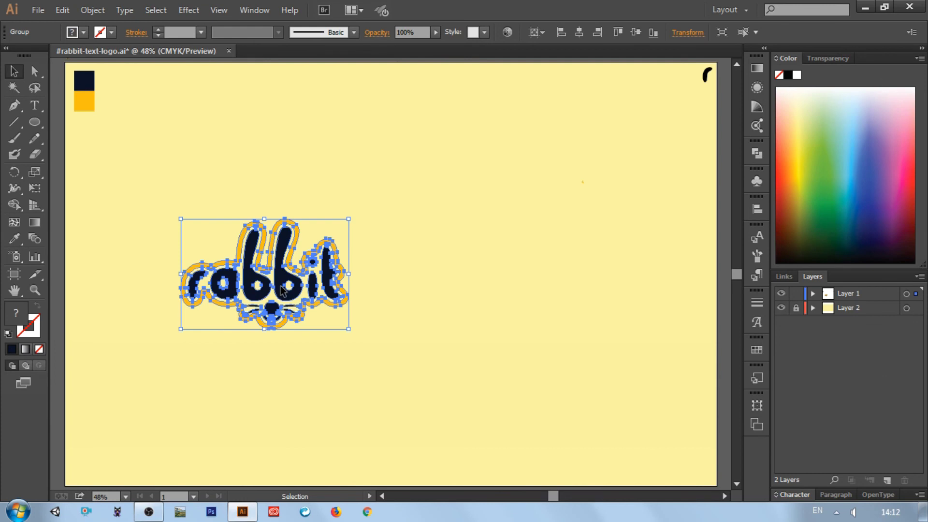
right_click(283, 290)
left_click(310, 364)
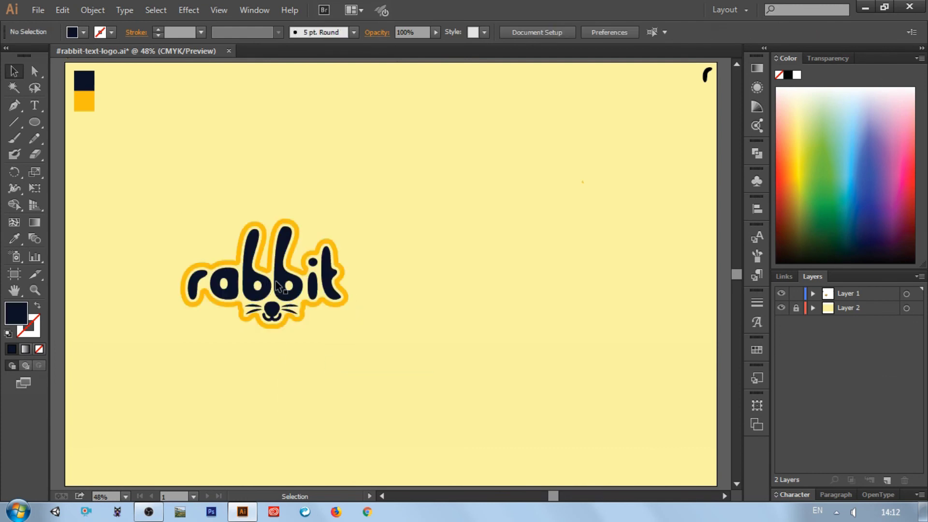
left_click_drag(276, 281, 523, 277)
left_click(401, 237)
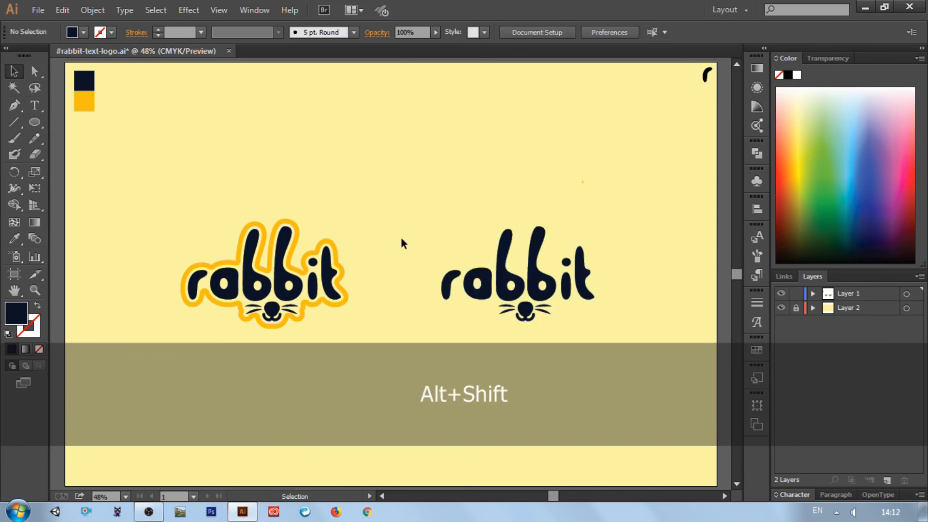